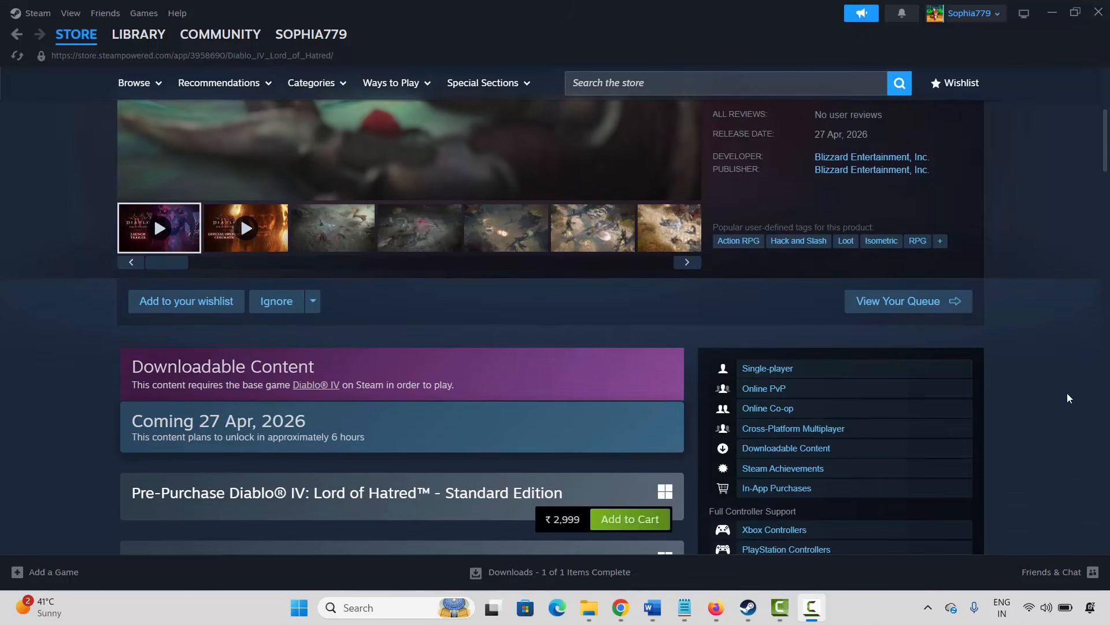
Step: Examine the minimum and recommended system requirements on the Diablo IV: Lord of Hatred store page
scroll(248, 408, "up", 2)
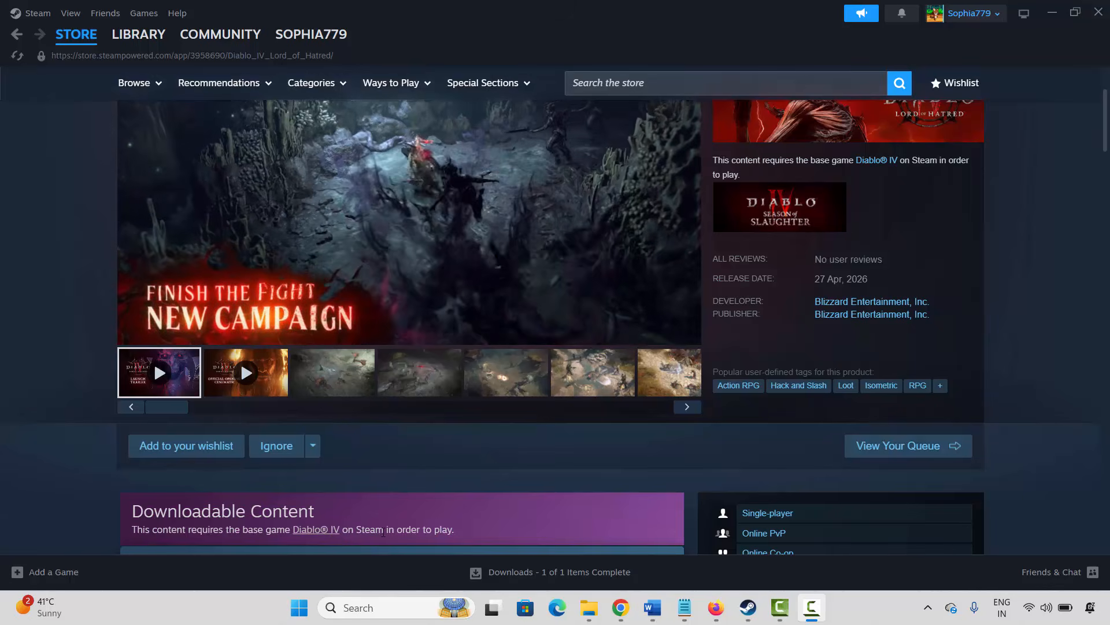
scroll(95, 386, "up", 2)
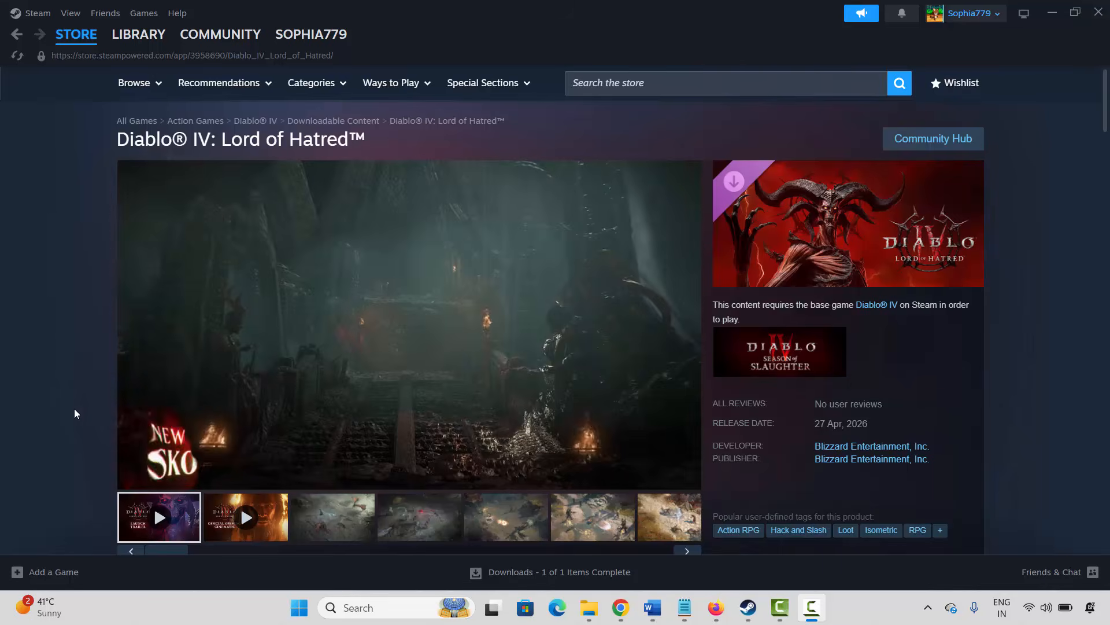
scroll(71, 405, "down", 15)
scroll(72, 408, "down", 7)
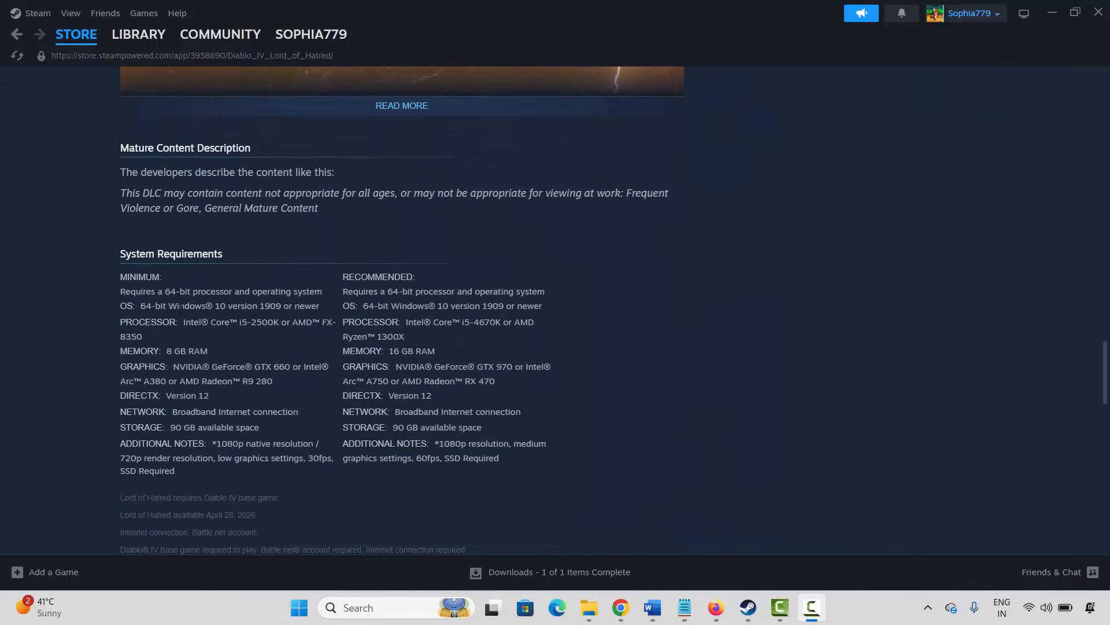
left_click_drag(180, 308, 477, 441)
left_click(478, 441)
left_click_drag(545, 443, 216, 332)
left_click(216, 332)
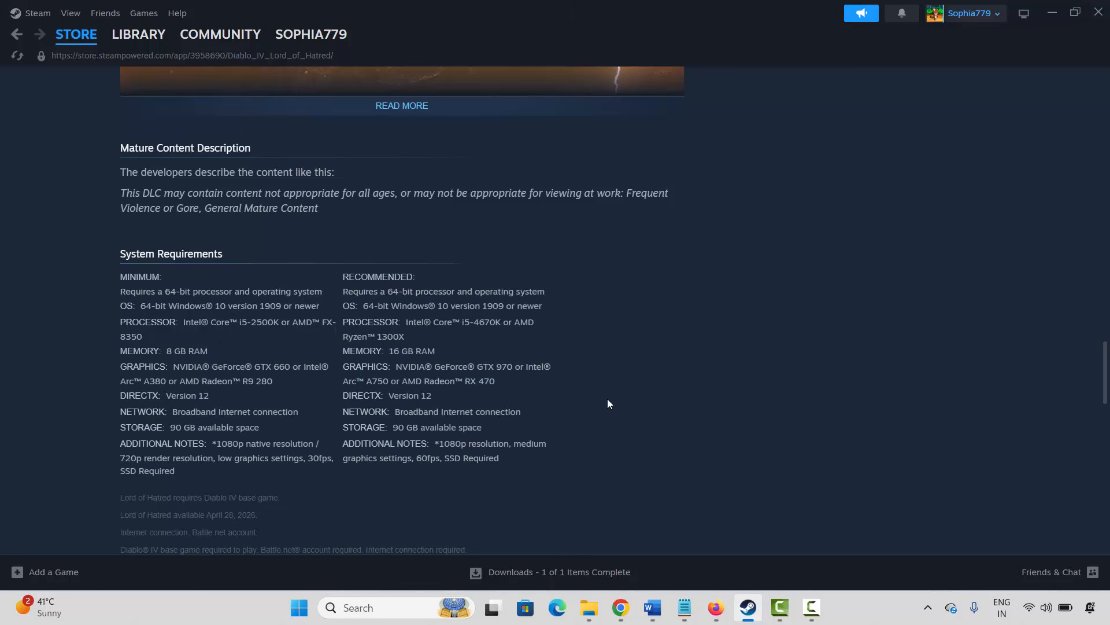
Step: Switch to the Word document with the fix methods and read Method 2: Restart PC/Steam
mouse_move(651, 611)
left_click(583, 553)
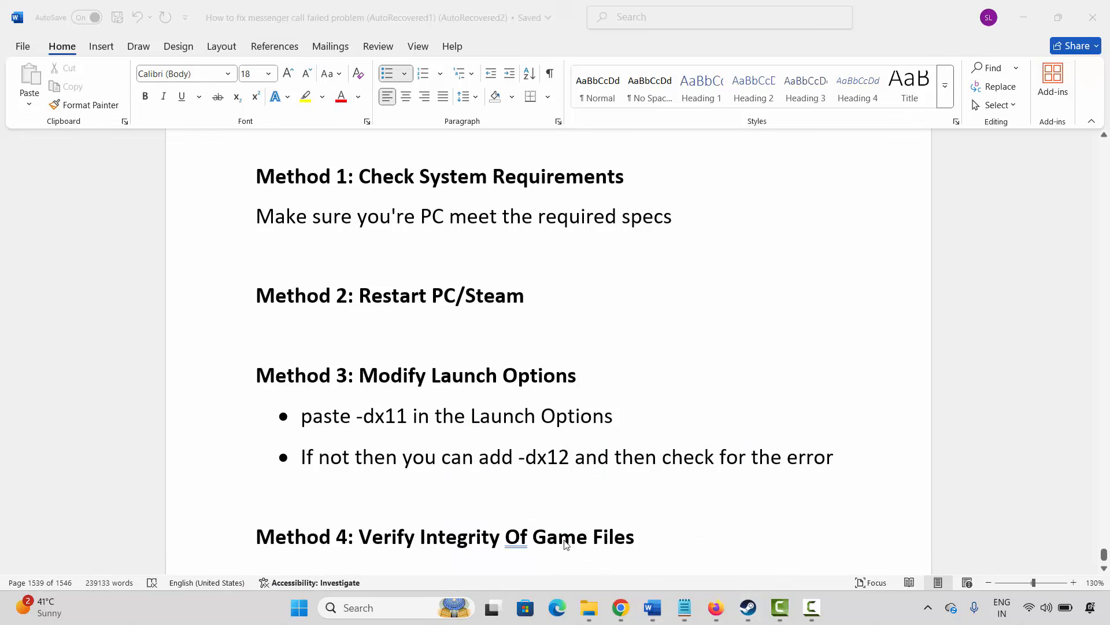
left_click(403, 352)
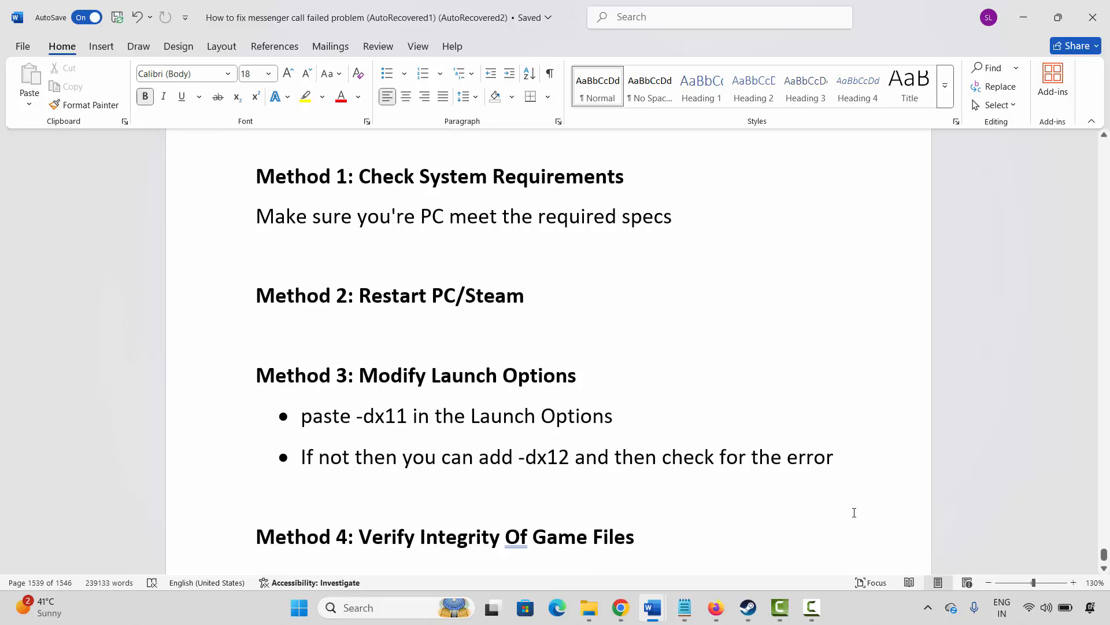
Step: Switch to Steam and view its exit option, as well as the Windows power options for restarting the PC
left_click(748, 608)
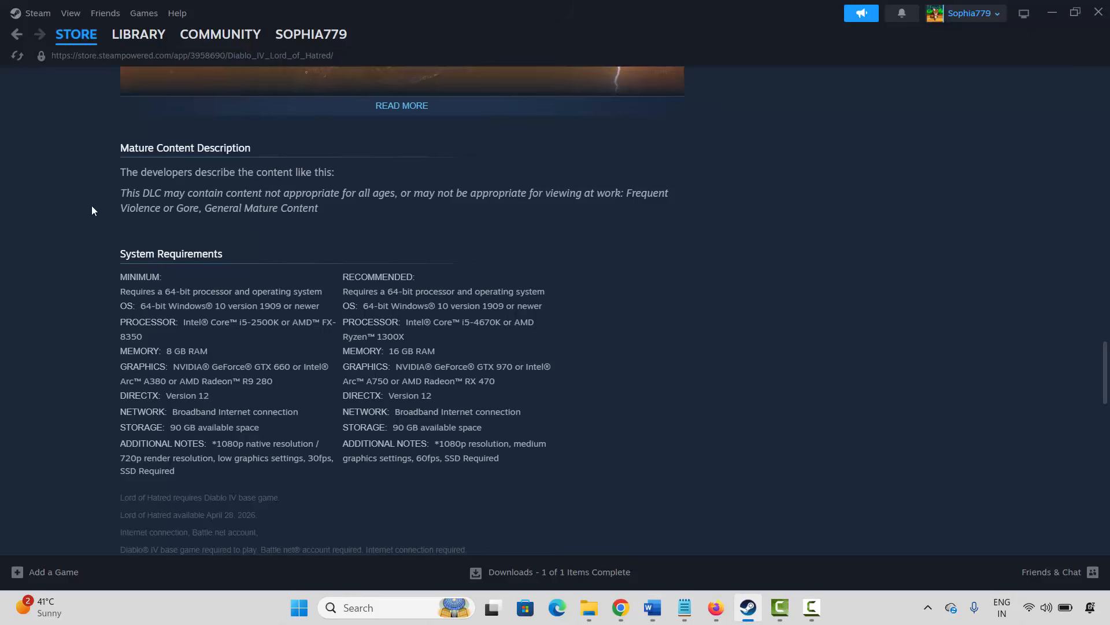
left_click(35, 12)
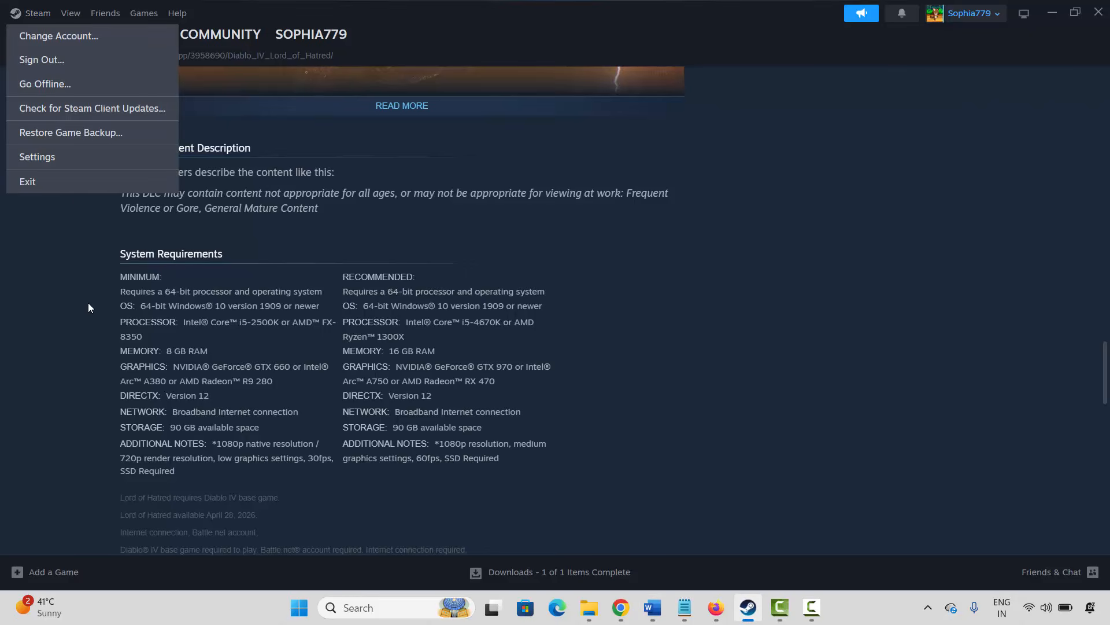
left_click(341, 480)
left_click(299, 607)
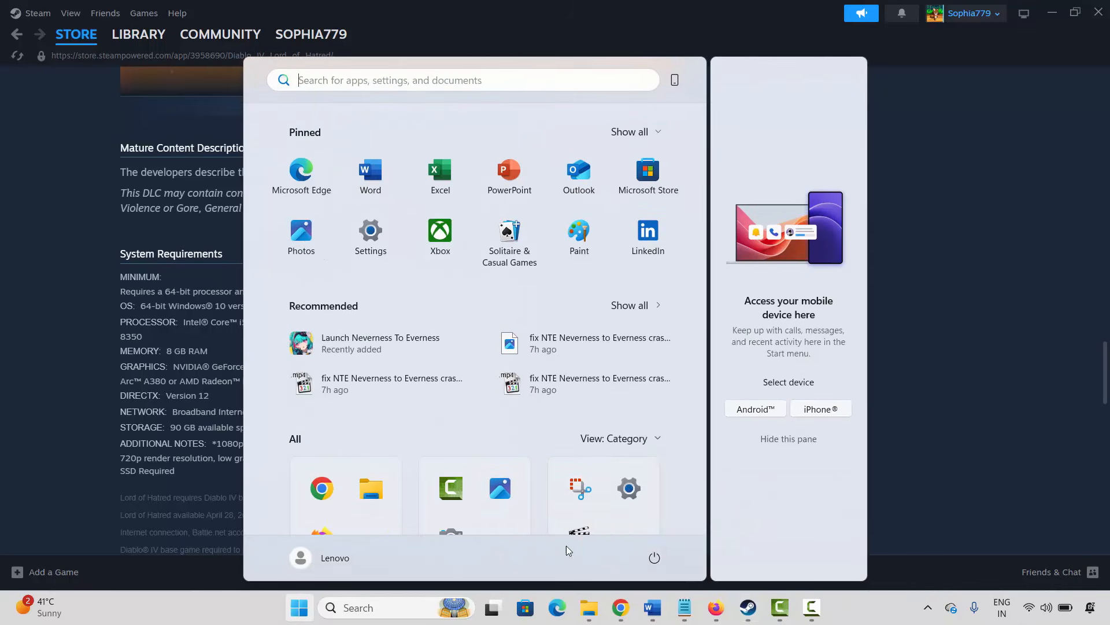
left_click(661, 561)
left_click(890, 422)
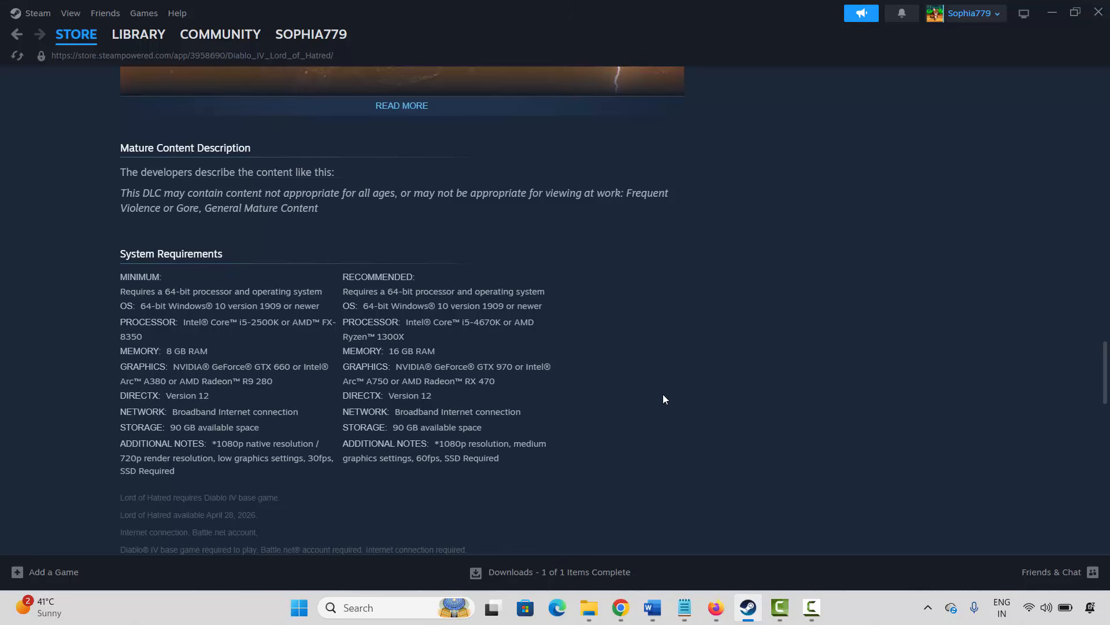
Step: Switch back to the Word document and read Method 3: Modify Launch Options
mouse_move(652, 607)
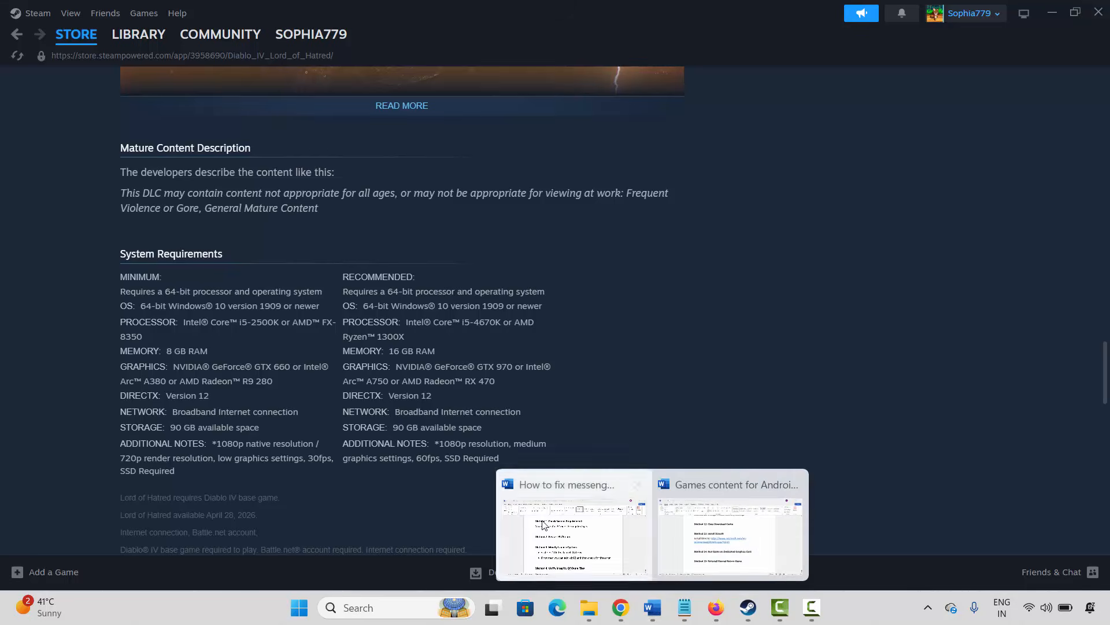
left_click(570, 549)
left_click(206, 379)
left_click(359, 375)
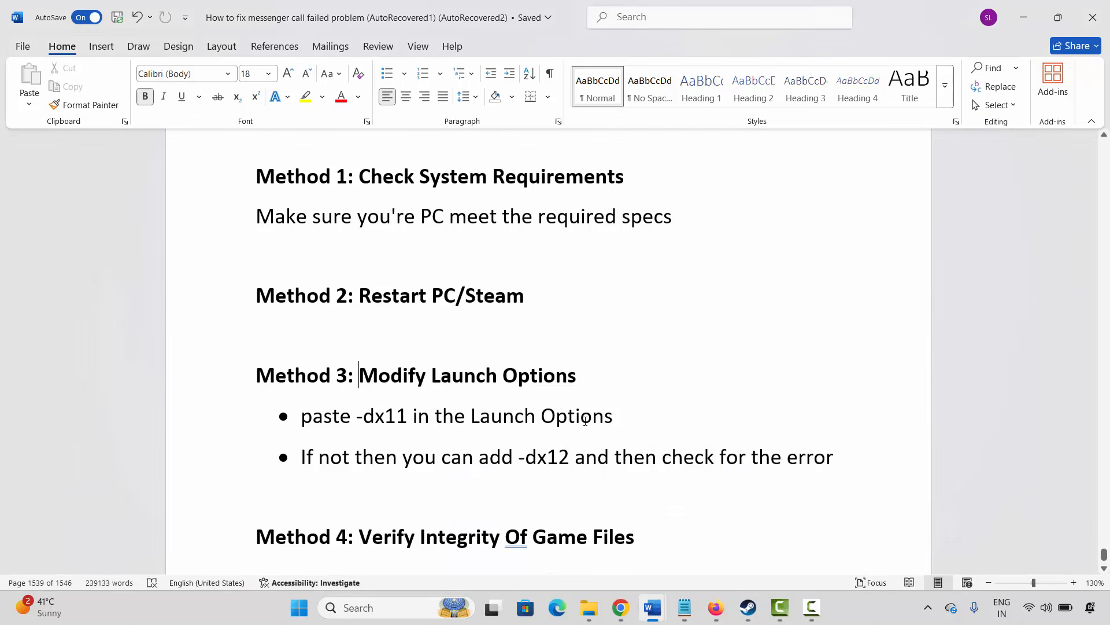
Step: Switch to Steam, view the launch options in the properties of skate. in the library, and close the properties
left_click(748, 607)
left_click(137, 34)
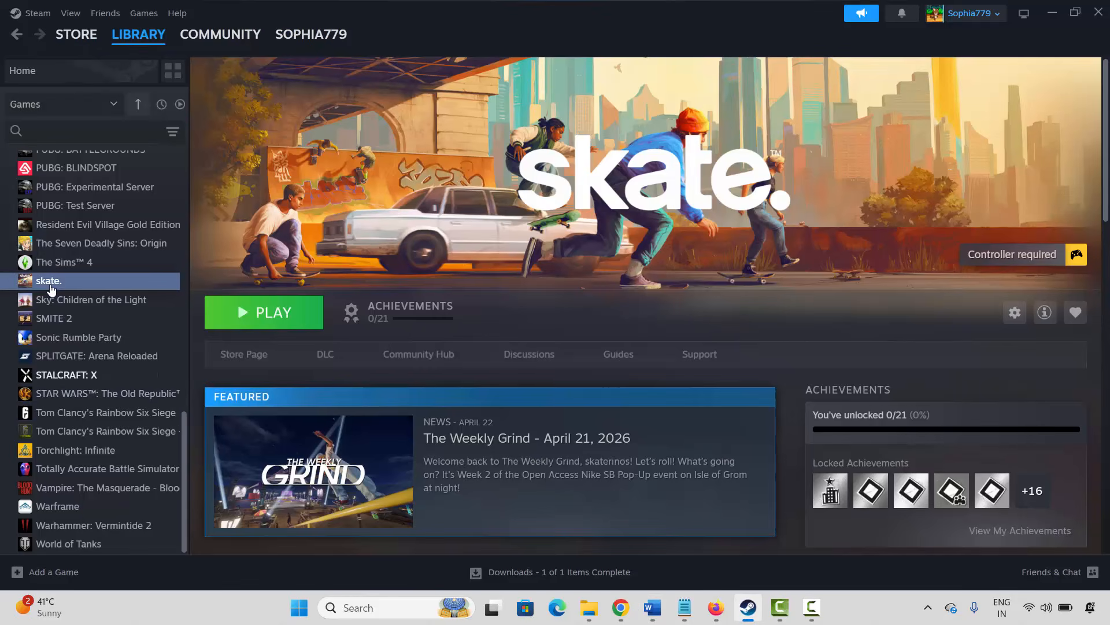
right_click(51, 287)
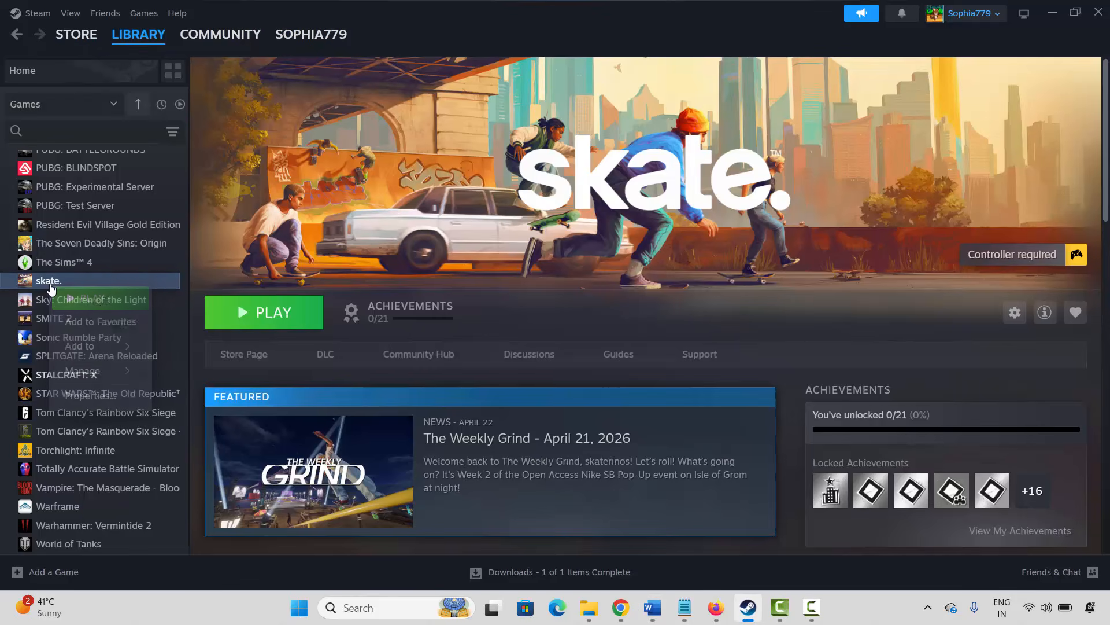
left_click(92, 395)
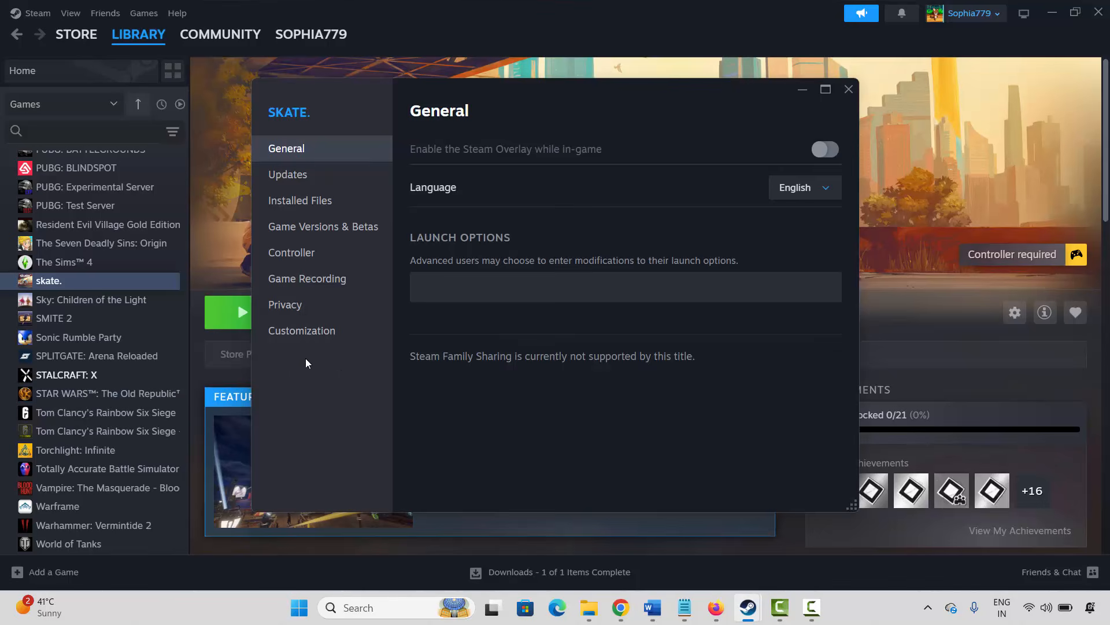
left_click(441, 291)
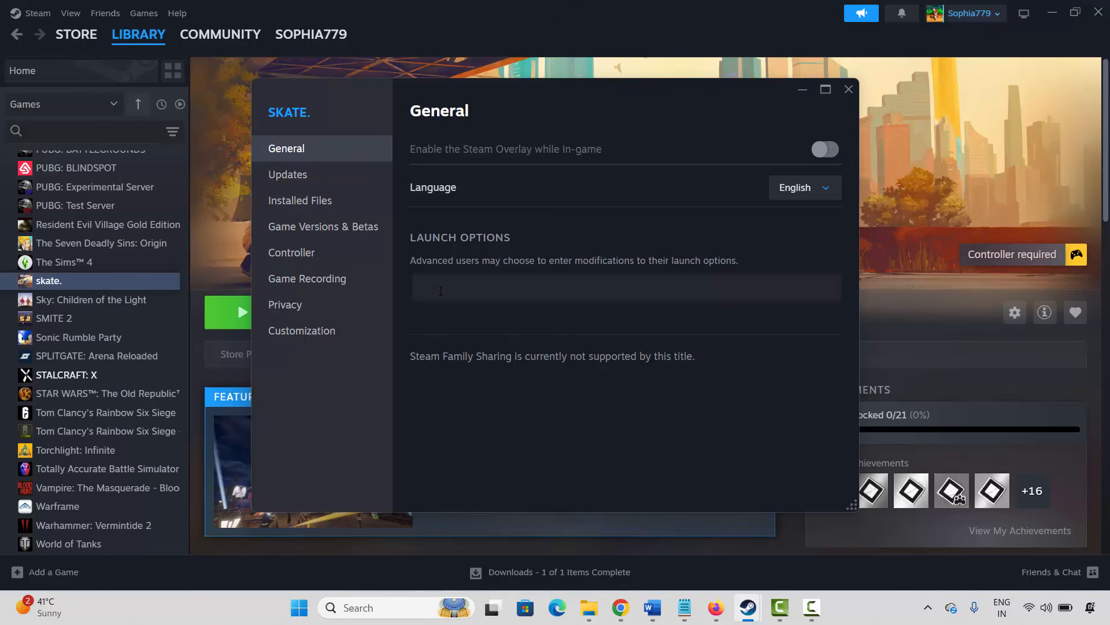
left_click(848, 89)
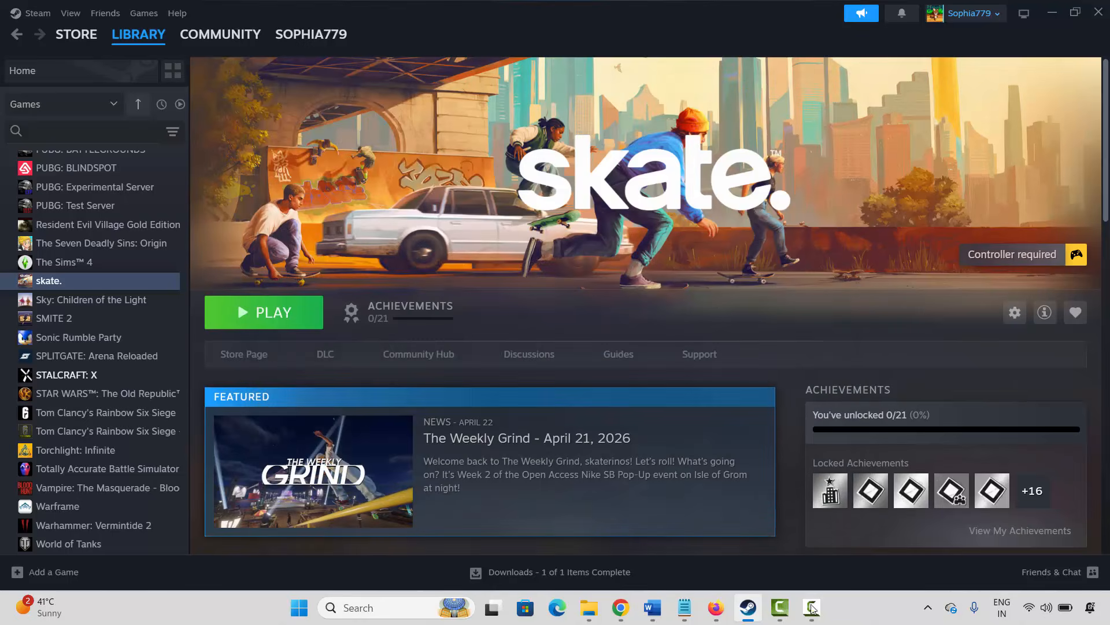
Step: Read Method 4 in the Word document and view the file integrity verification option for skate. in Steam
left_click(652, 607)
scroll(309, 435, "down", 3)
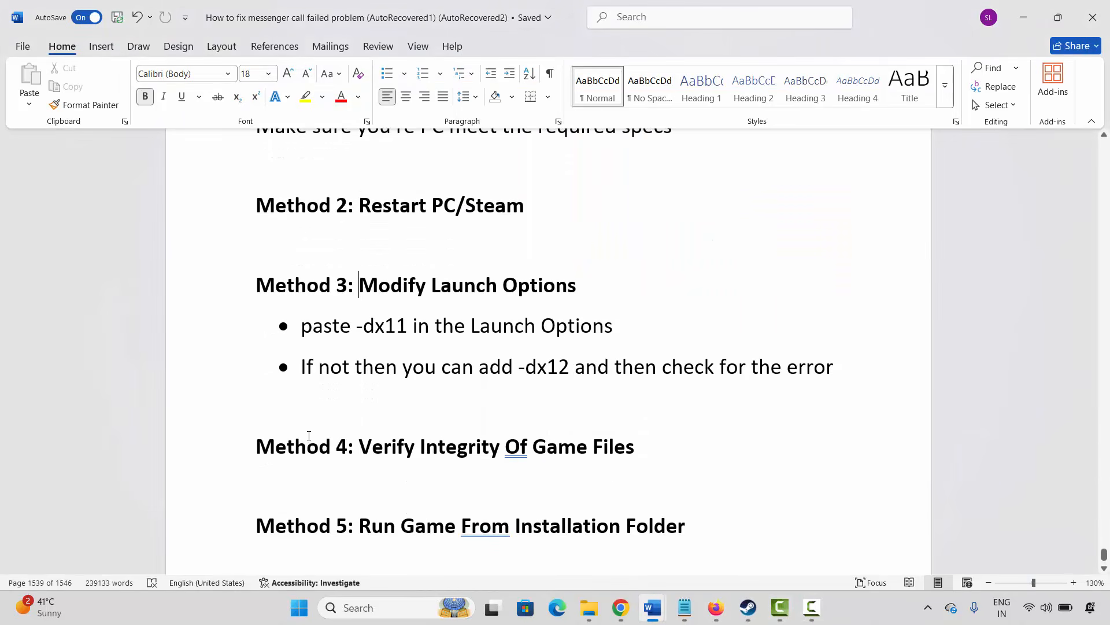
left_click(748, 608)
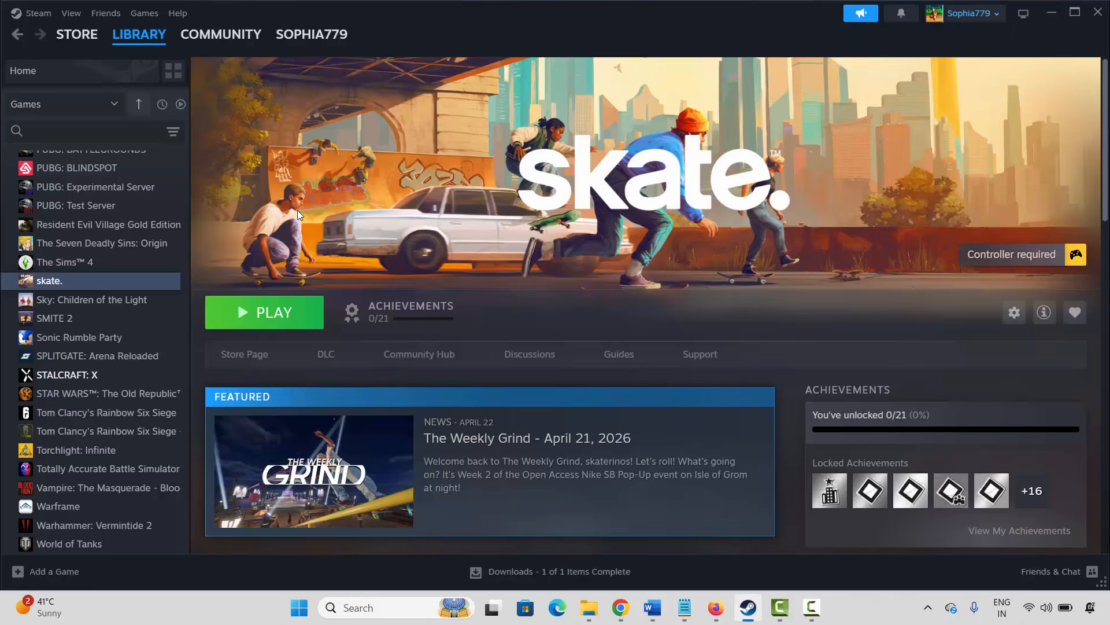
right_click(69, 287)
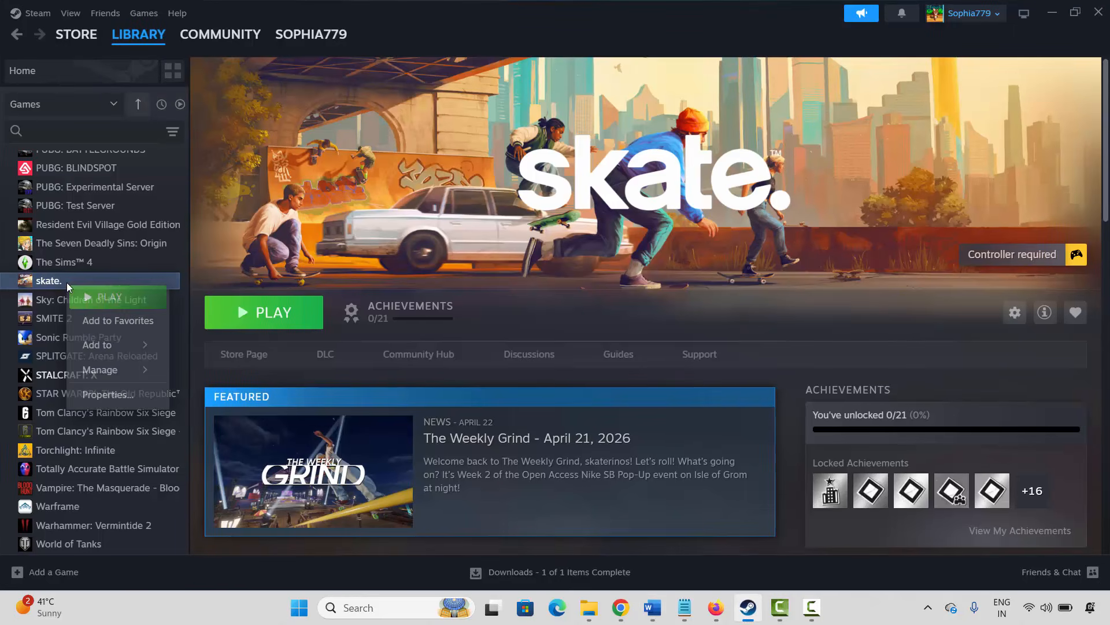
left_click(113, 394)
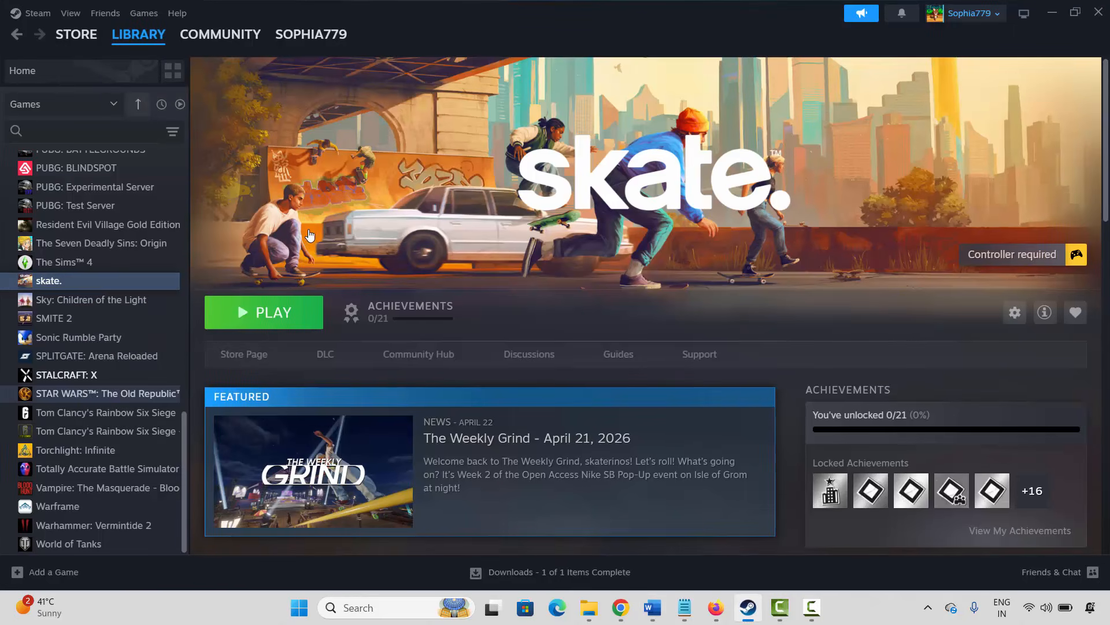
left_click(311, 202)
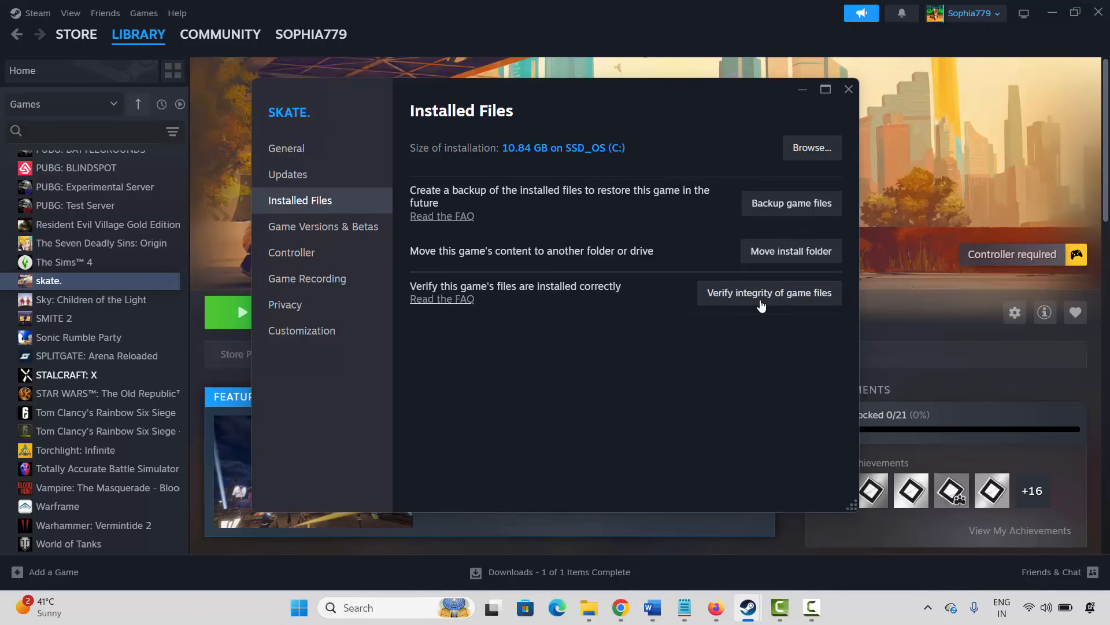
left_click(849, 89)
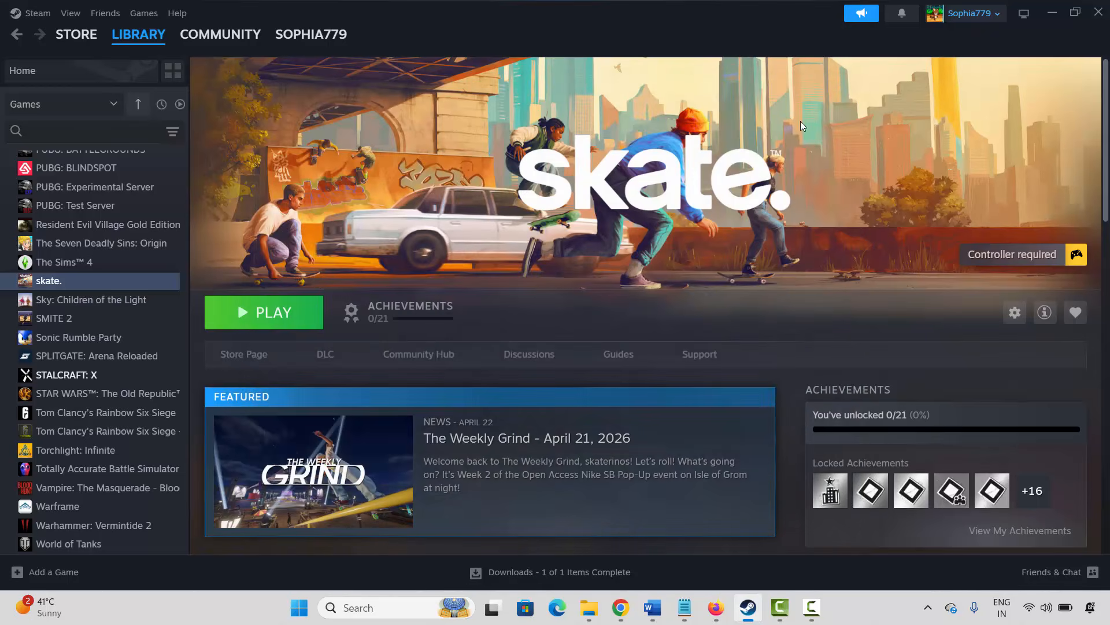
Step: Switch to the Word document, highlight the Method 5: Run Game From Installation Folder heading, and read on to Method 6
left_click(751, 610)
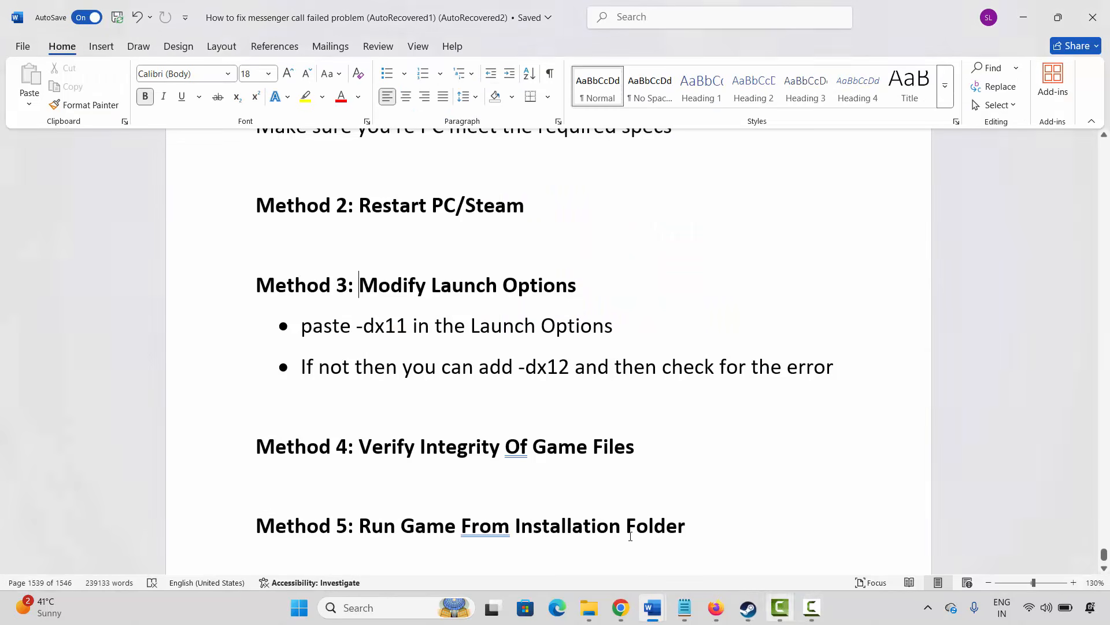
left_click(205, 532)
scroll(449, 532, "down", 1)
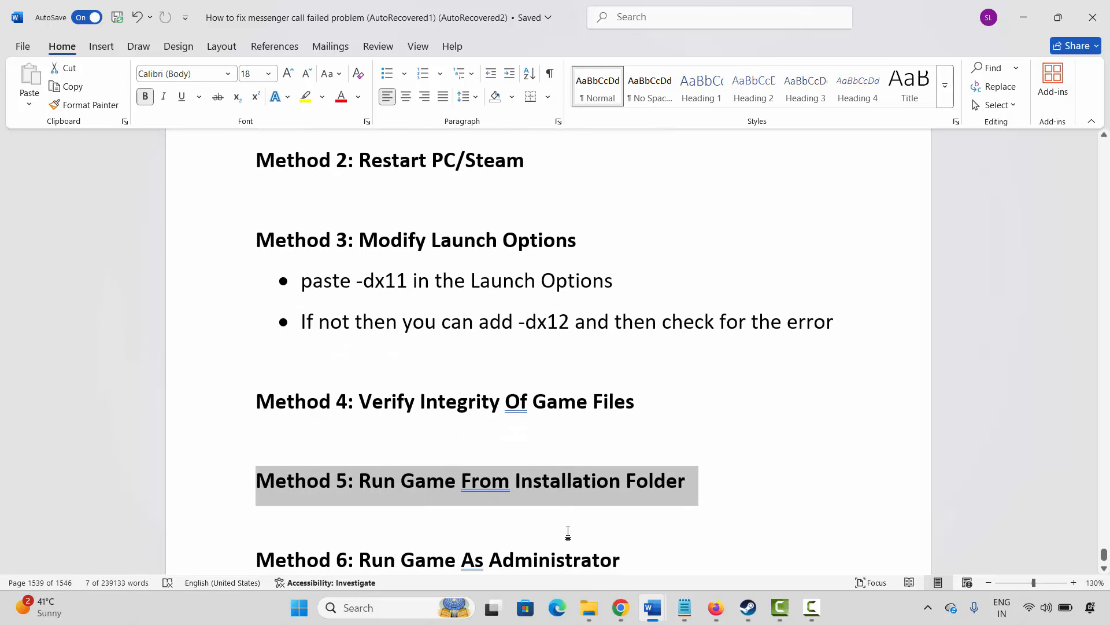
scroll(568, 533, "down", 1)
Step: Switch to Steam, browse the local files of skate., and select the Skate application in its installation folder
left_click(748, 607)
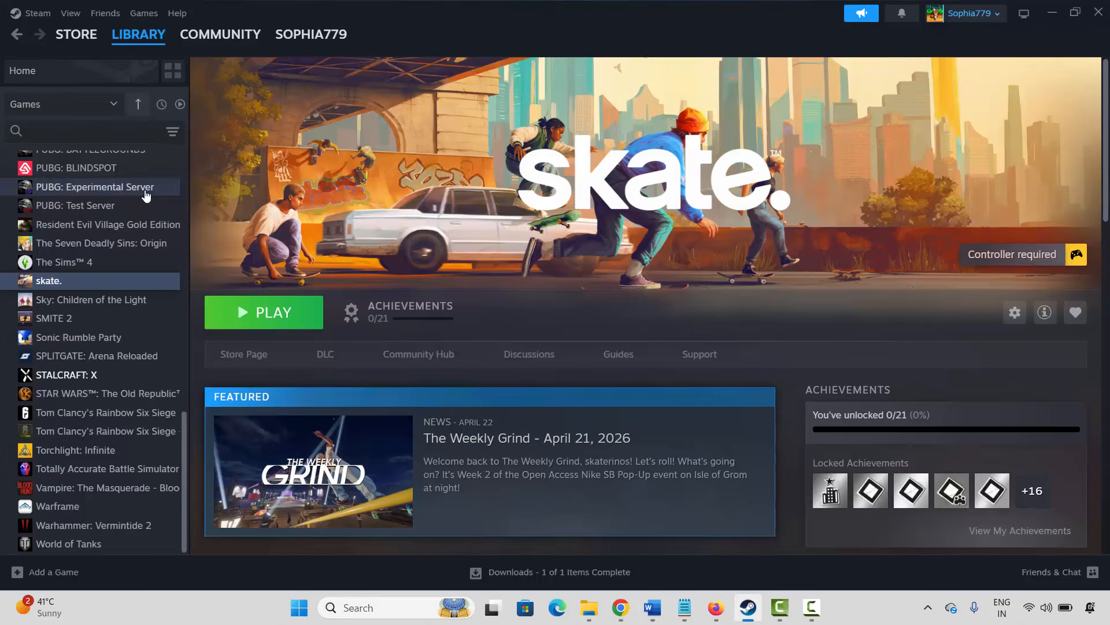
right_click(57, 280)
mouse_move(110, 368)
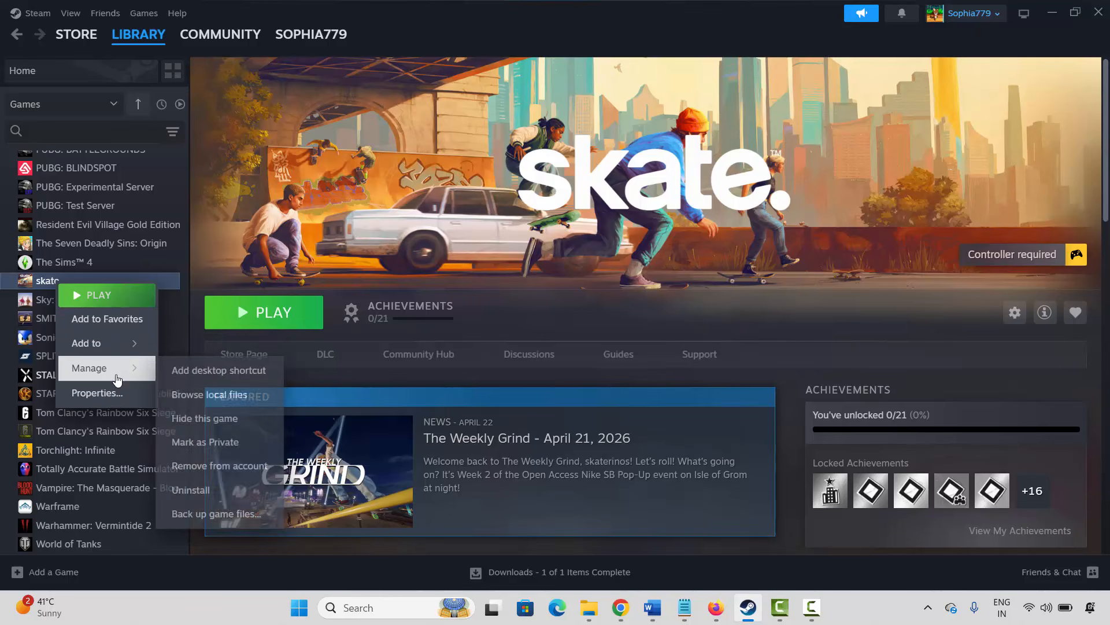
left_click(223, 395)
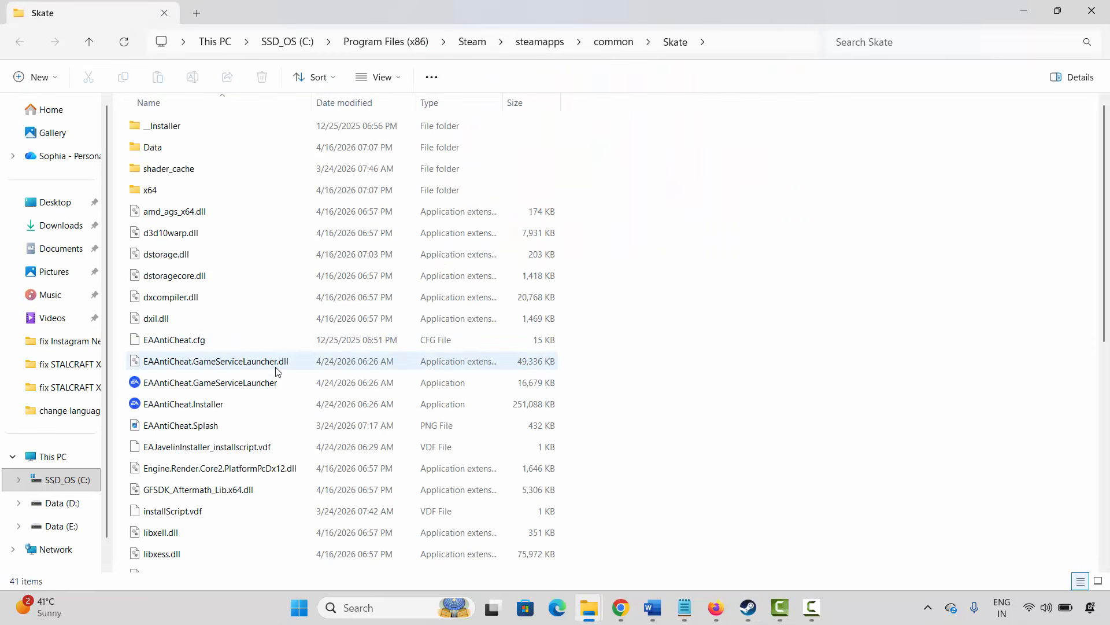
scroll(279, 397, "down", 5)
scroll(279, 396, "down", 2)
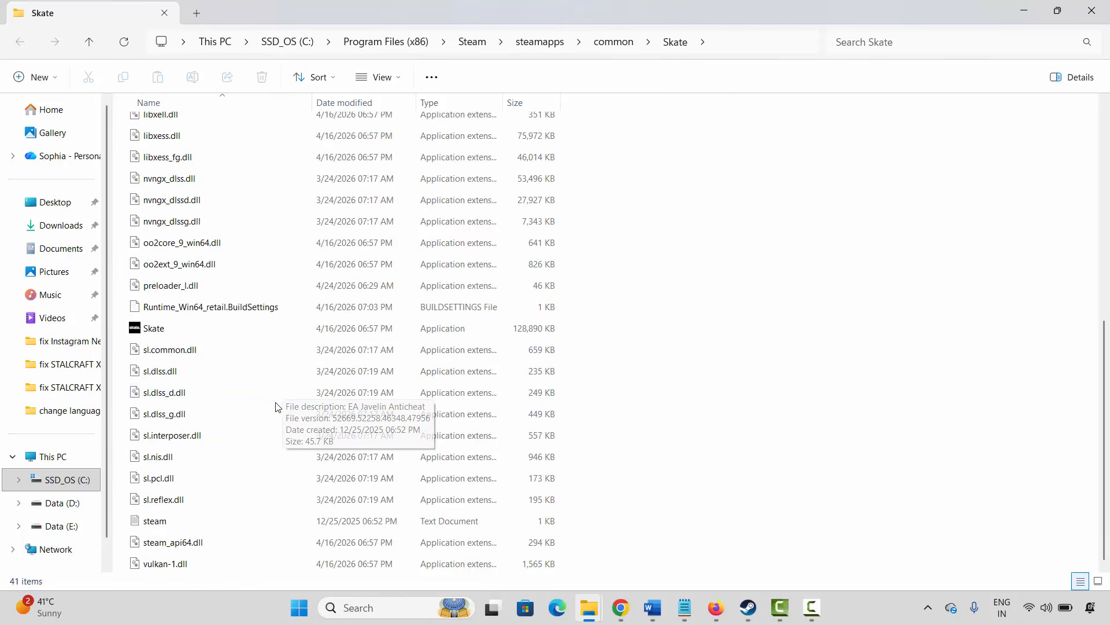
left_click(160, 330)
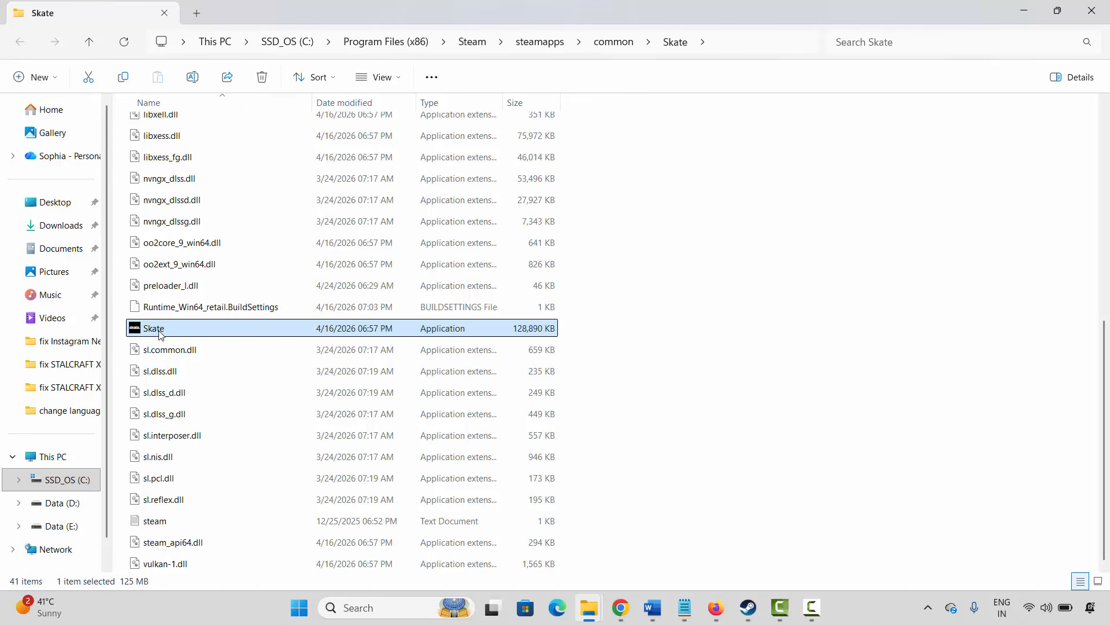
Step: Set the Skate application's compatibility properties to run as administrator and in compatibility mode for Windows 7
right_click(160, 334)
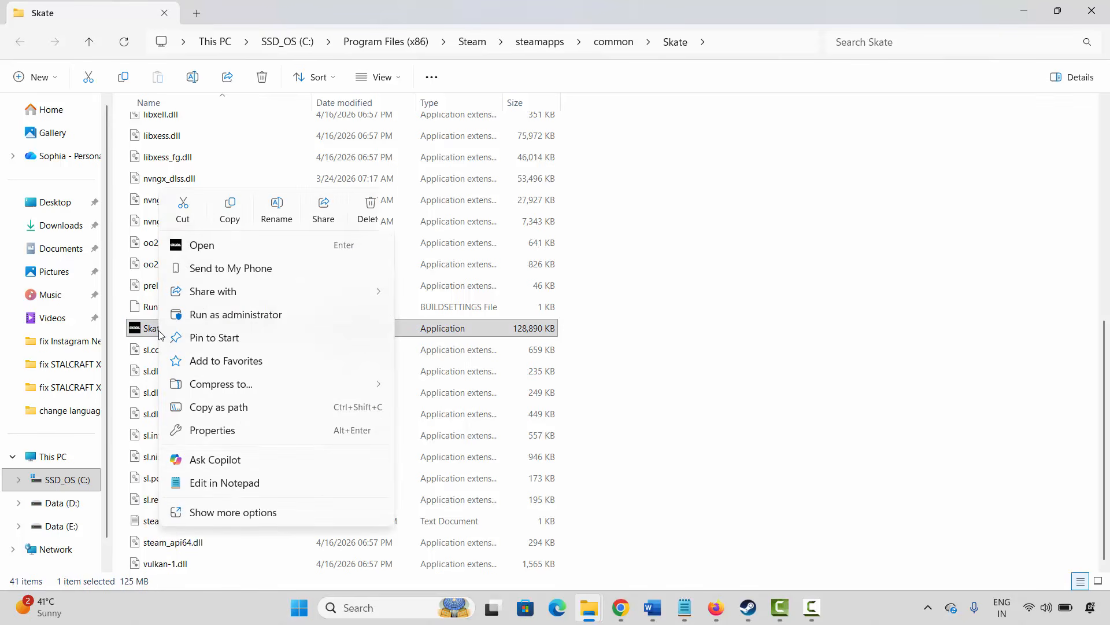
left_click(228, 429)
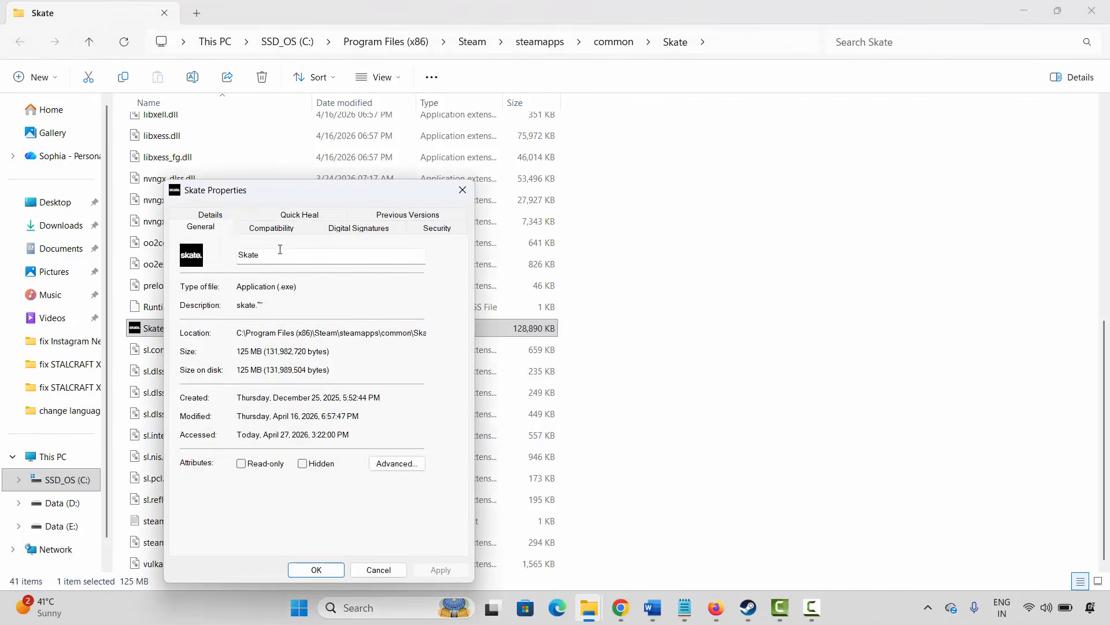
left_click(277, 231)
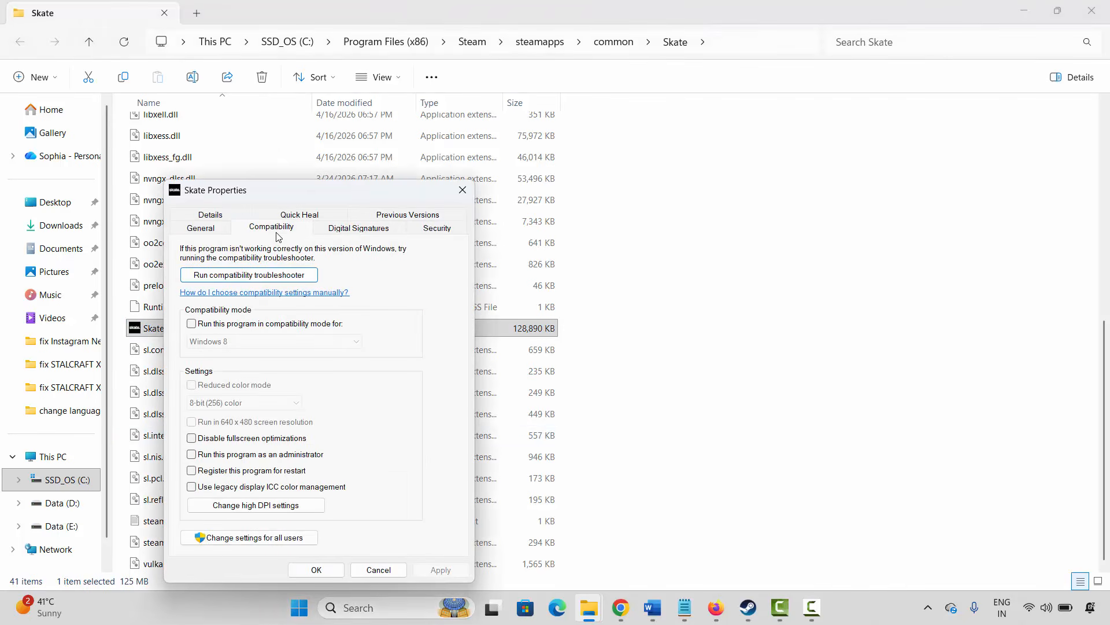
left_click(193, 456)
left_click(220, 330)
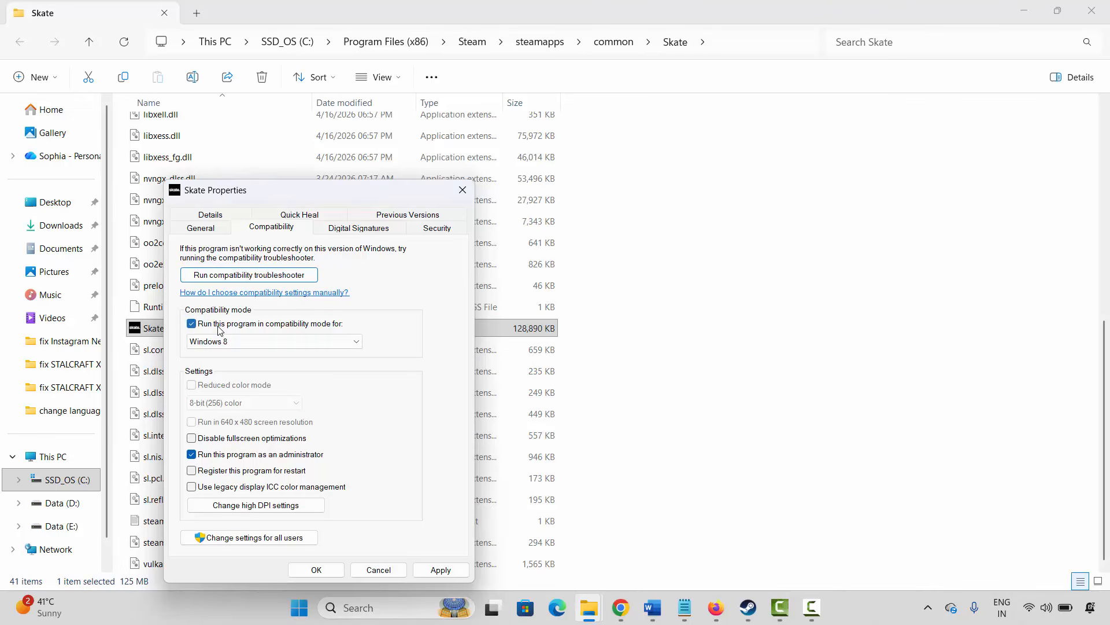
left_click(352, 343)
left_click(274, 383)
Step: Turn off compatibility mode, Disable fullscreen optimizations and Run this program as an administrator for the Skate application
left_click(266, 323)
left_click(280, 438)
left_click(294, 454)
left_click(440, 569)
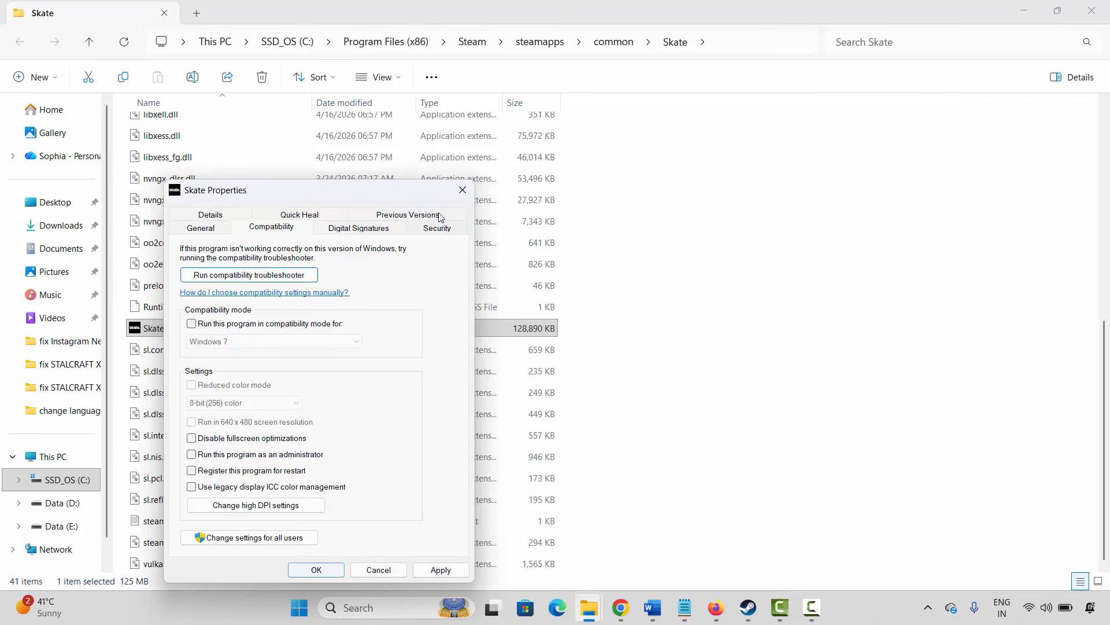
Step: Close the Skate properties and switch back to the Word document at the Method 7 heading about allowing the game through the firewall
left_click(463, 189)
key("alt+Tab")
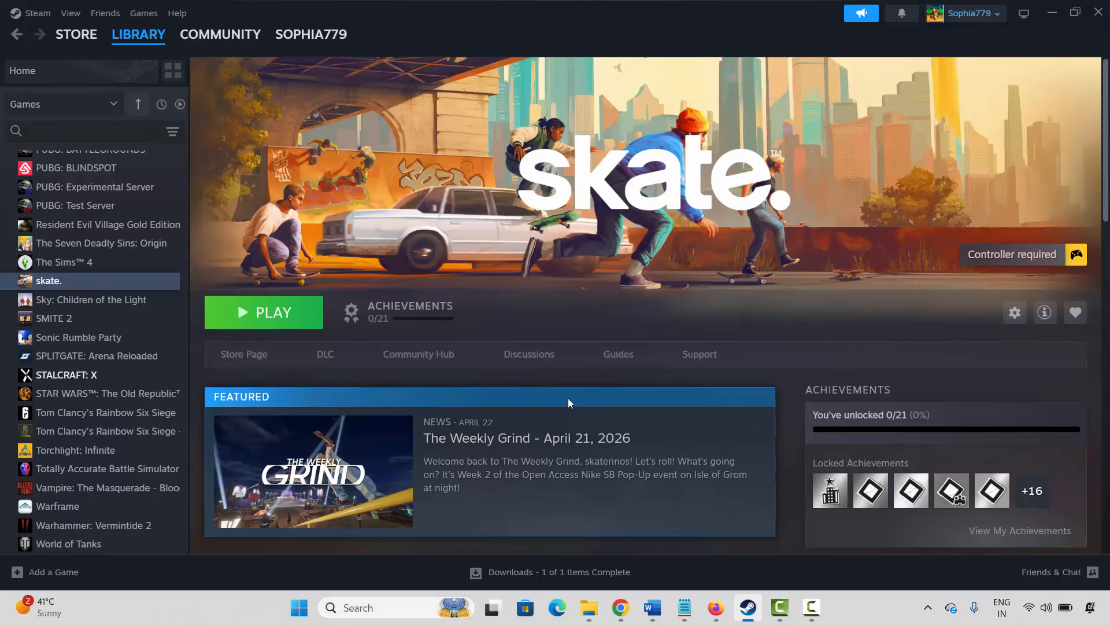
left_click(748, 608)
scroll(337, 473, "down", 2)
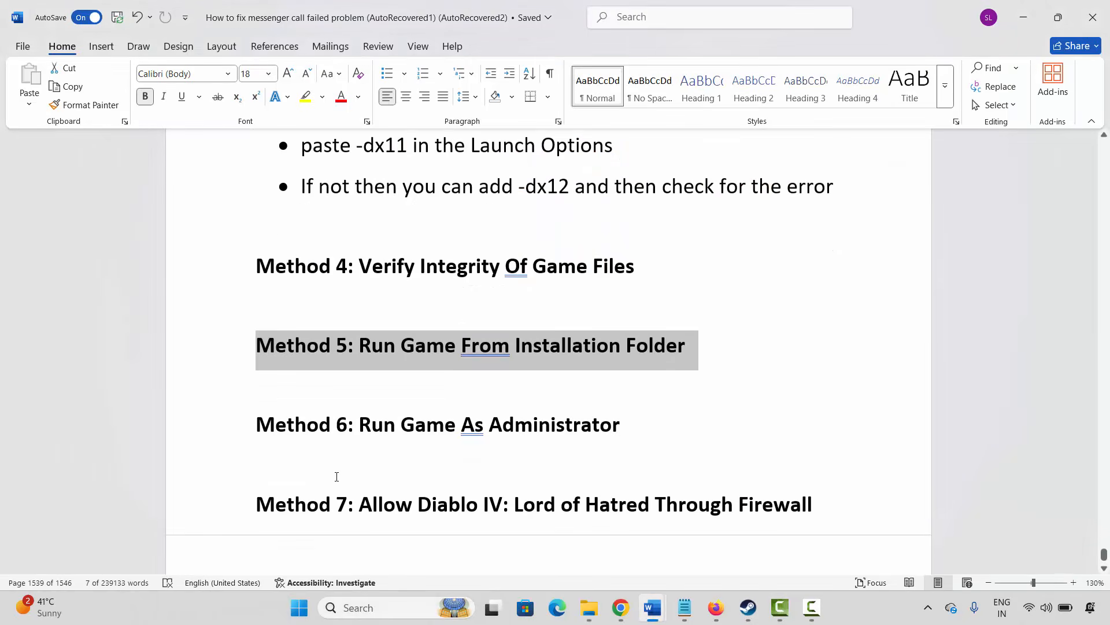
left_click(317, 527)
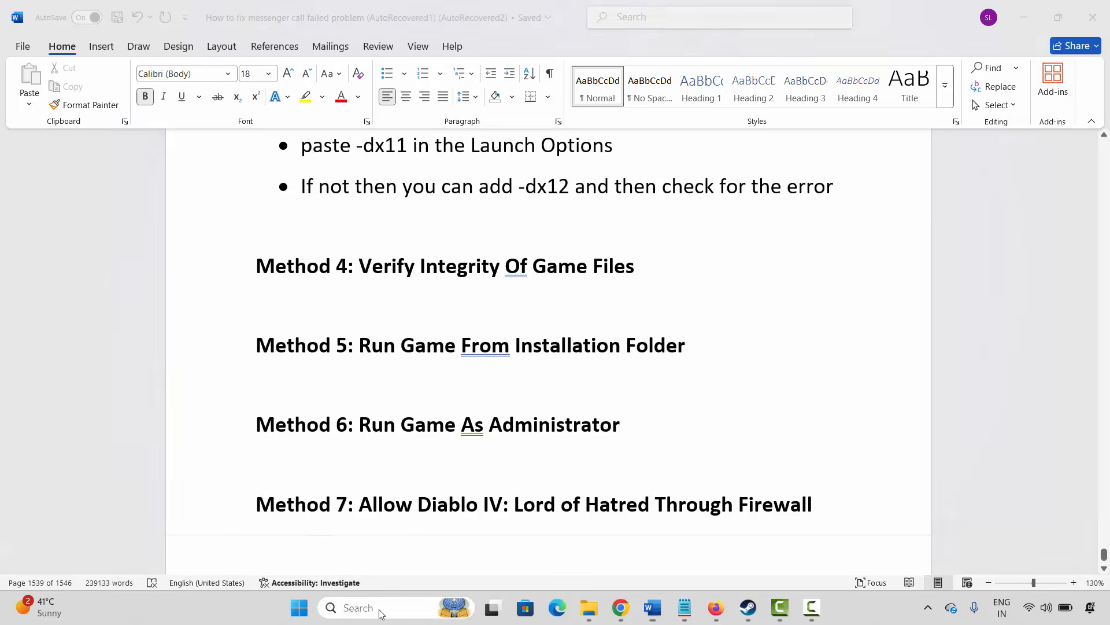
Step: Open Windows Security's Firewall & network protection and bring up the list of apps allowed through the firewall
left_click(370, 607)
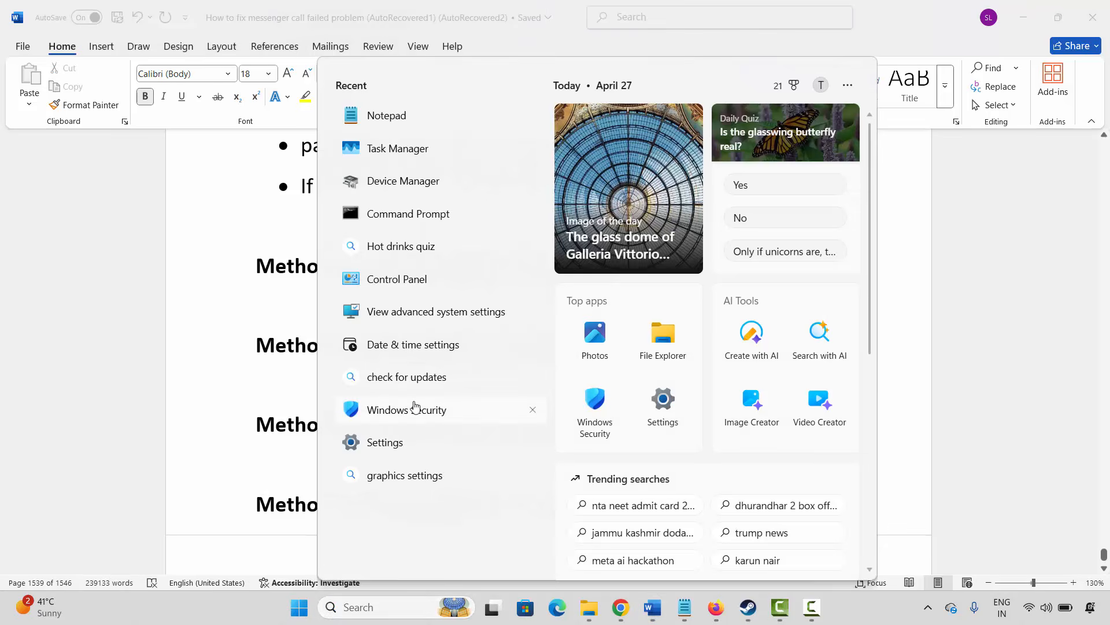
left_click(411, 408)
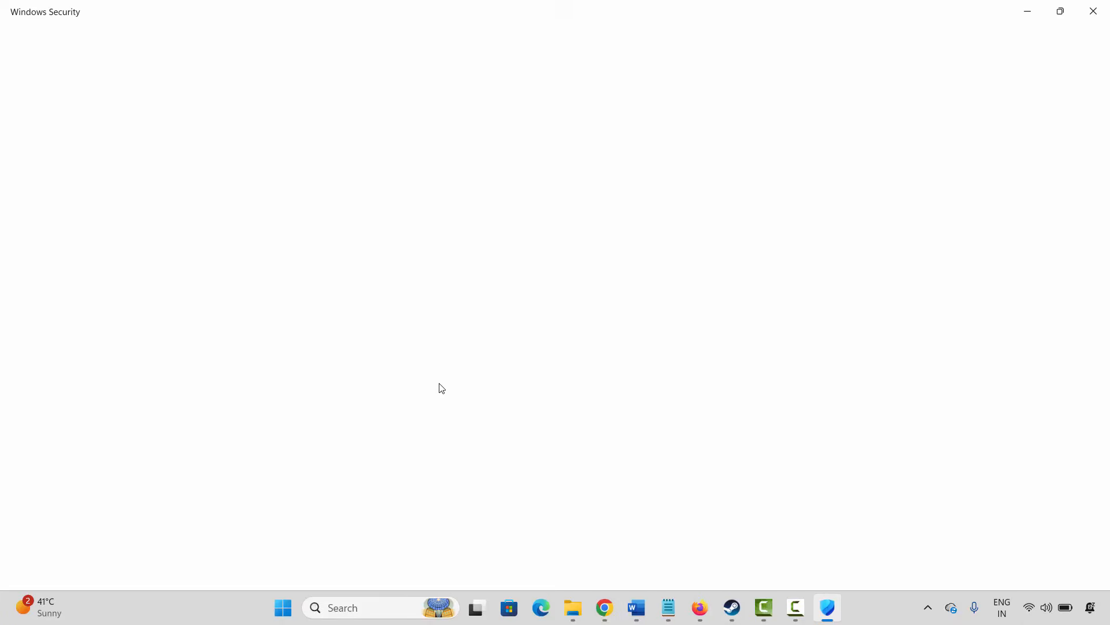
left_click(643, 239)
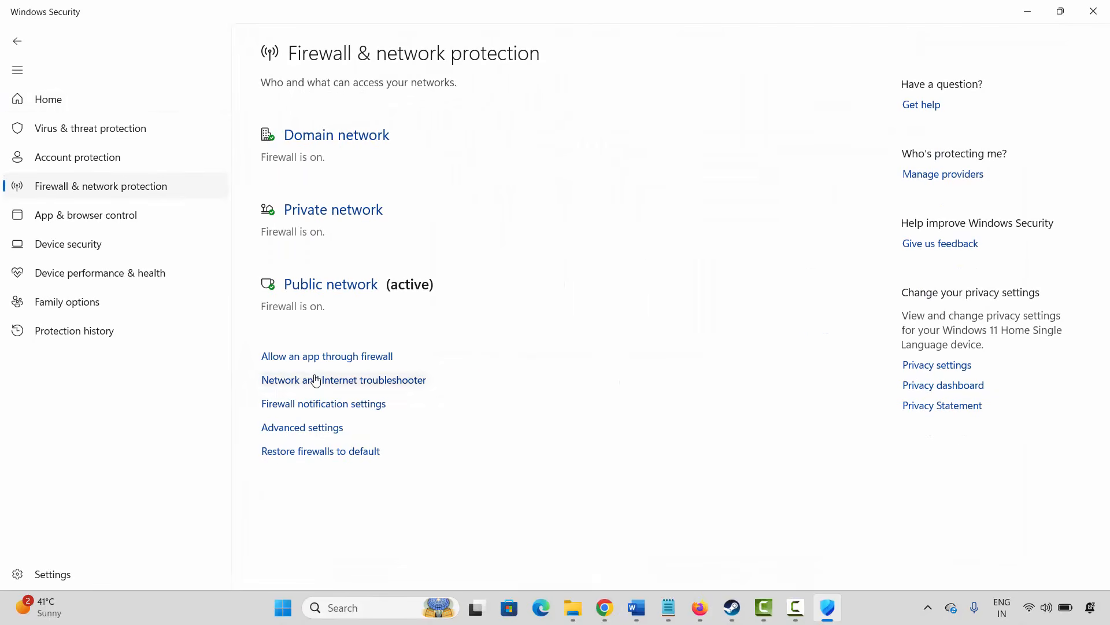
left_click(318, 357)
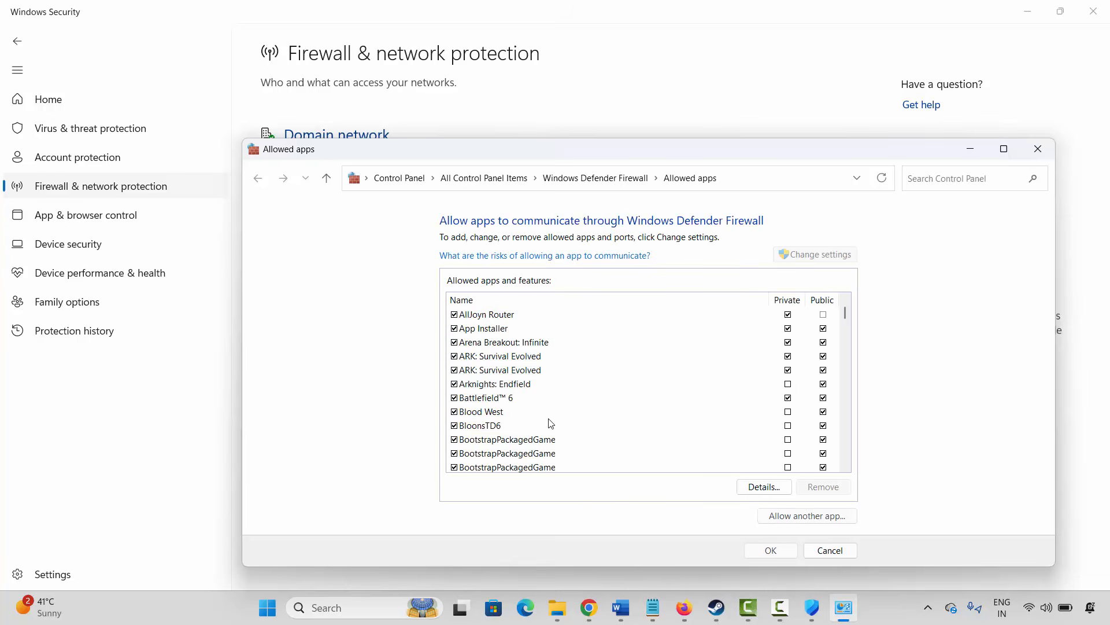
Step: Find and select the skate. entry in the list of allowed apps and features
scroll(550, 423, "down", 20)
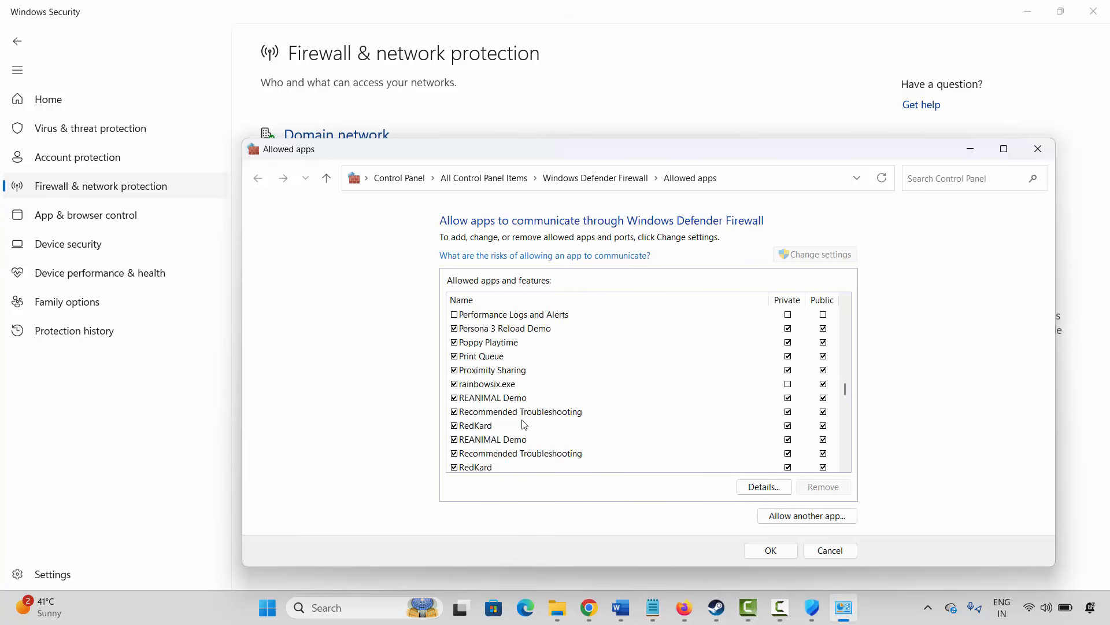
scroll(524, 425, "down", 12)
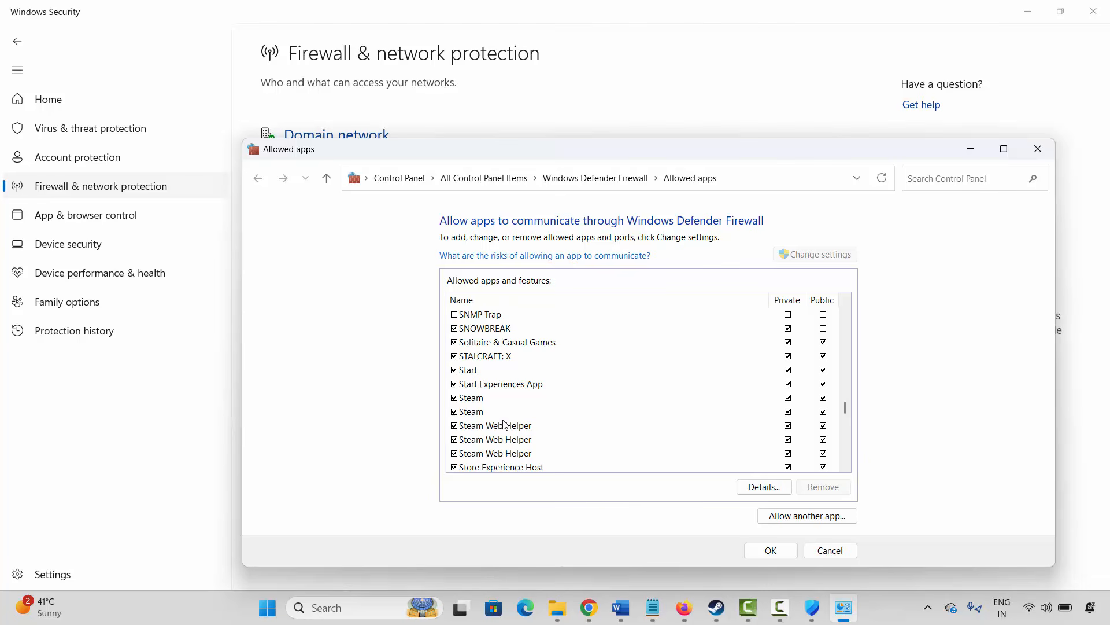
scroll(503, 425, "down", 4)
scroll(503, 425, "up", 3)
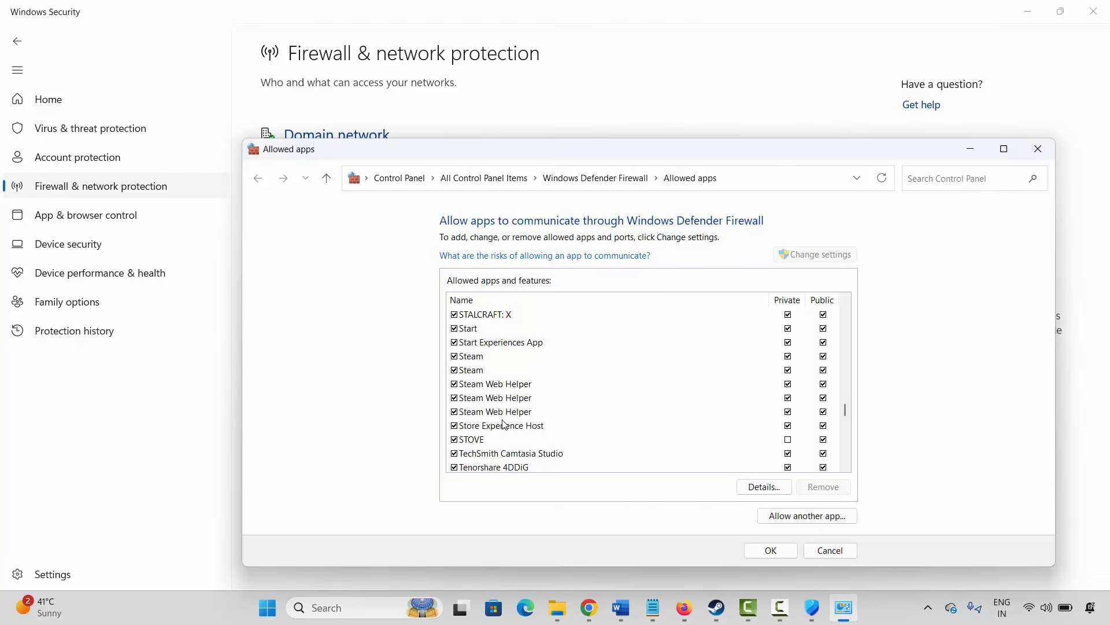
scroll(504, 425, "up", 1)
scroll(494, 409, "up", 1)
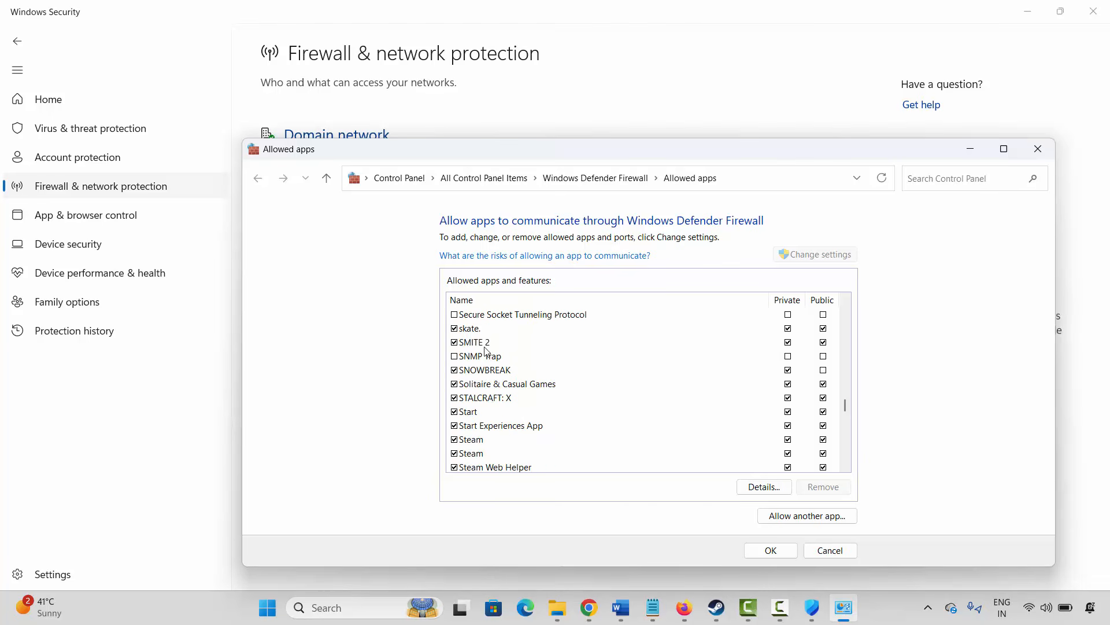
left_click(474, 328)
Step: Browse for another app to allow through the firewall, going up to the Epic Games folder, and cancel without adding one
left_click(787, 513)
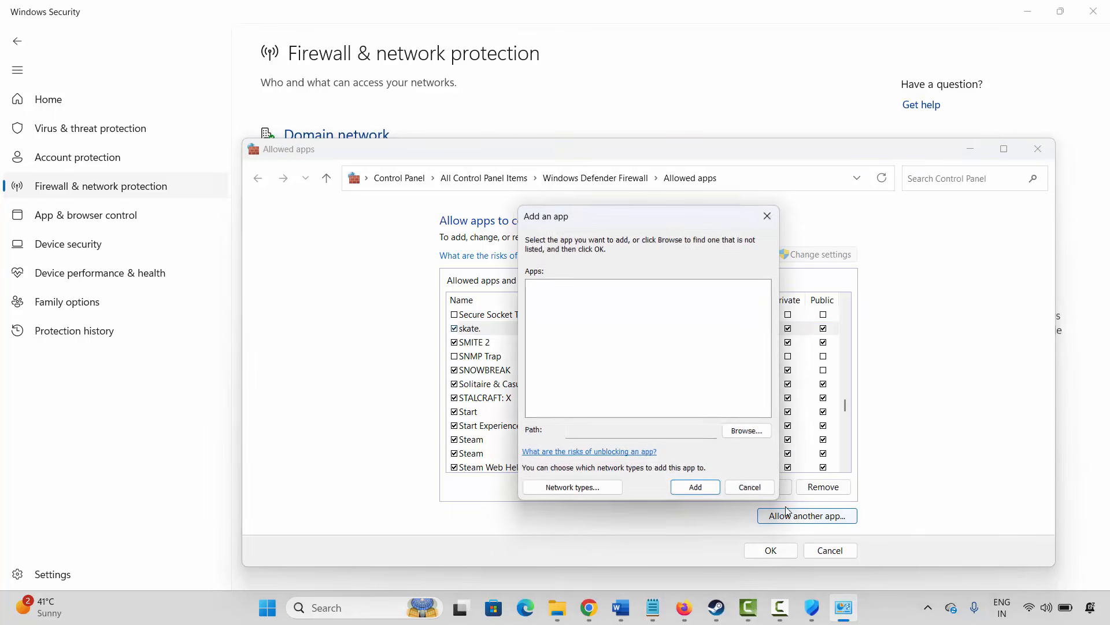
left_click(743, 431)
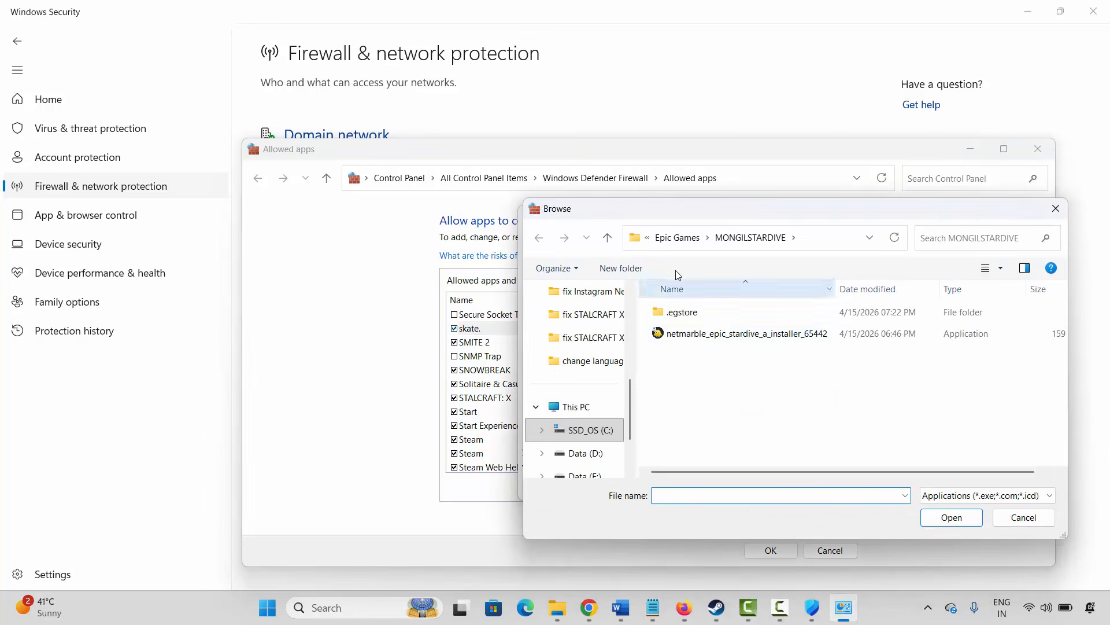
left_click(676, 238)
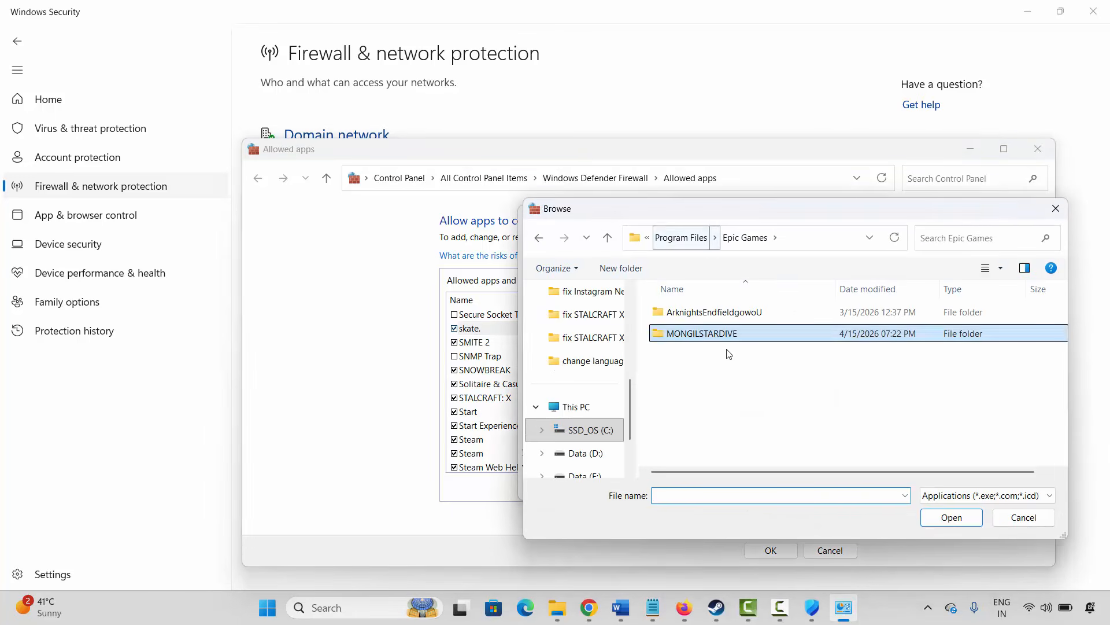
left_click(1021, 520)
left_click(742, 487)
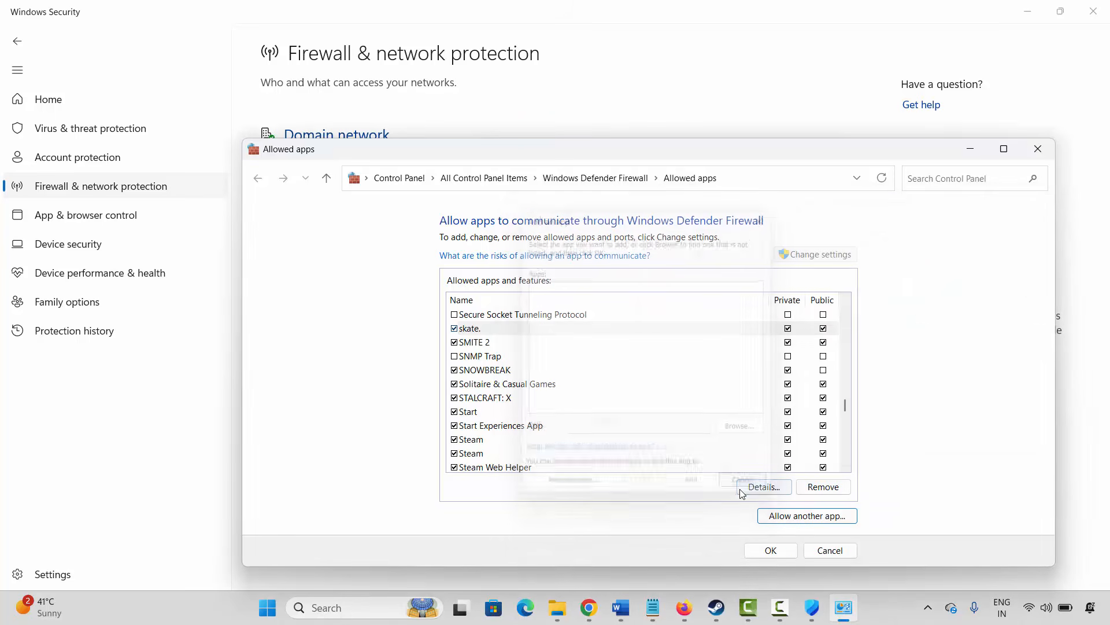
Step: Select the skate. entry in the allowed apps again, cancel the list without changes and close Windows Security
left_click(475, 331)
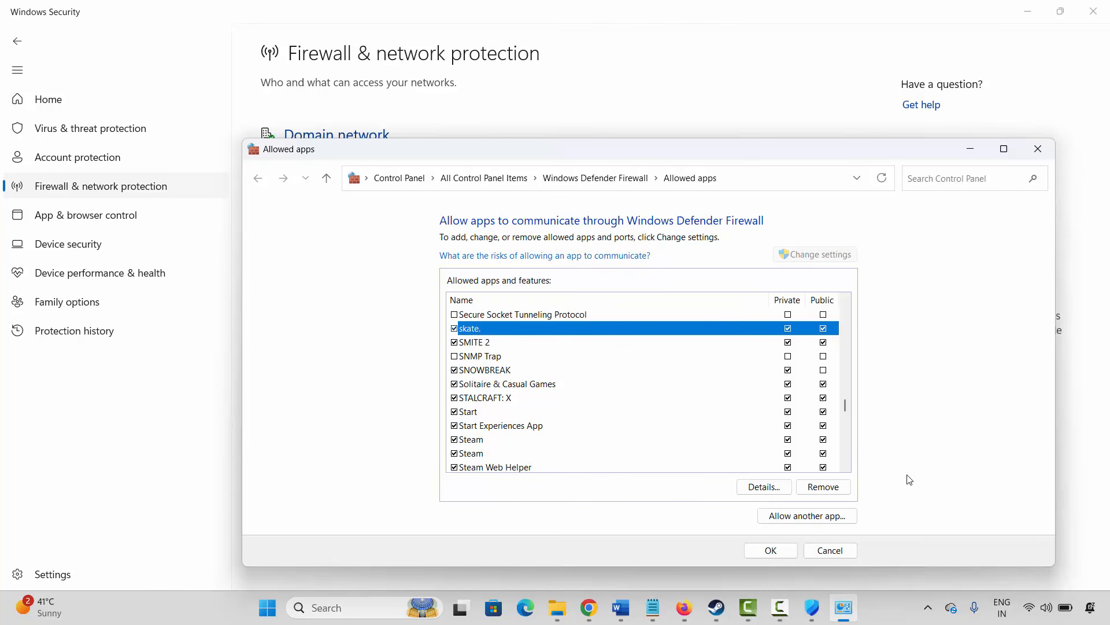
left_click(827, 550)
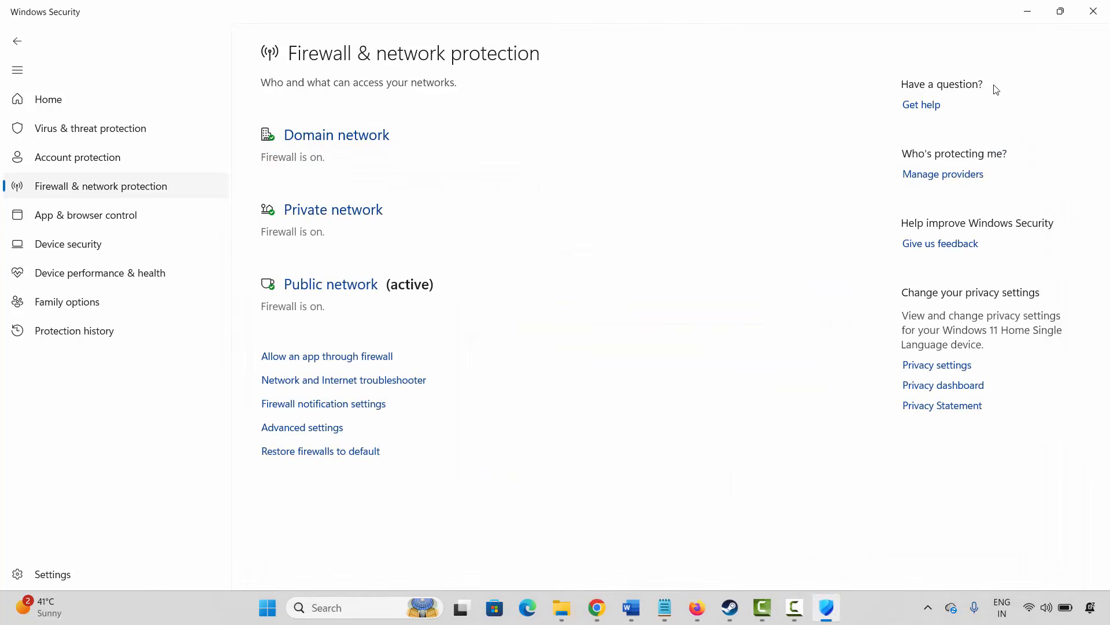
left_click(1095, 12)
Step: Read Method 8: Check Graphics Settings of game in the Word document and look ahead to the Method 9 heading
scroll(339, 370, "down", 1)
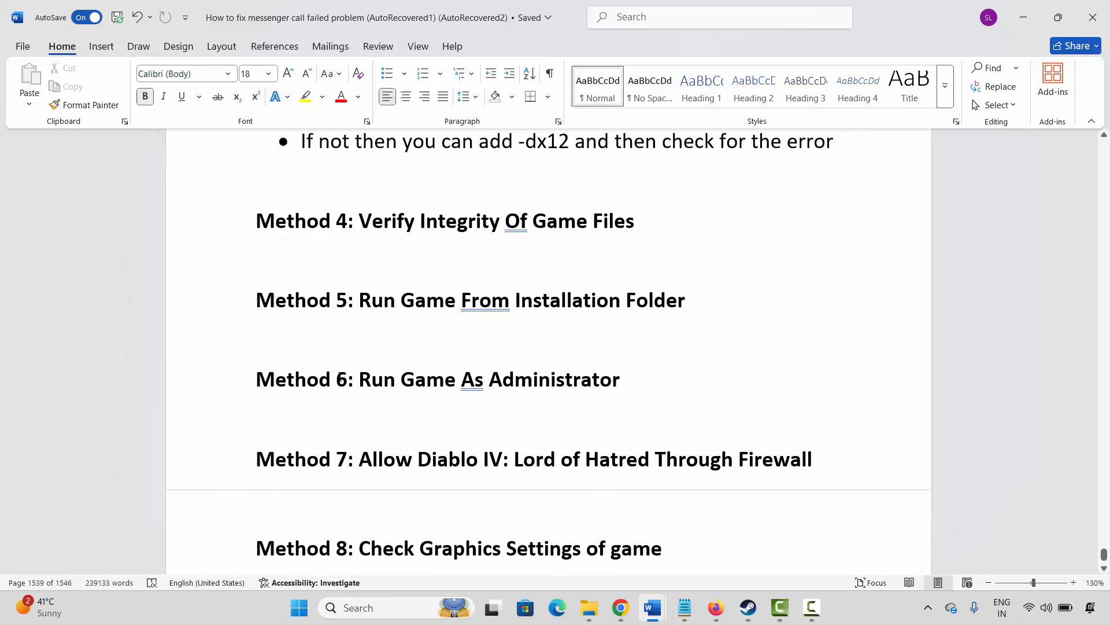
scroll(342, 375, "down", 4)
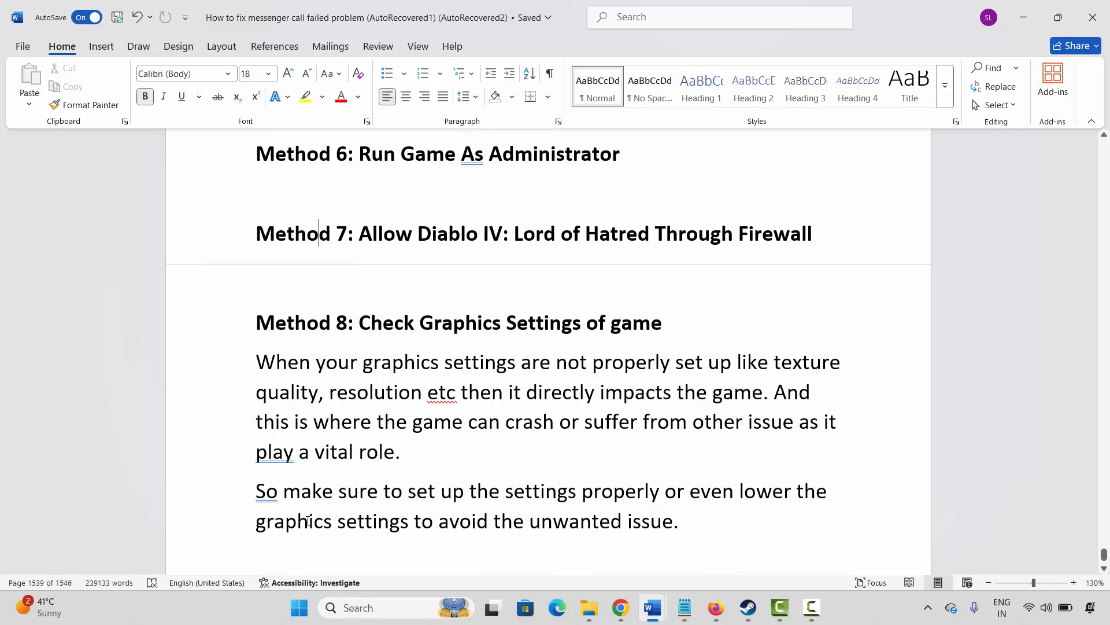
left_click_drag(308, 521, 411, 520)
left_click(312, 451)
scroll(339, 437, "down", 3)
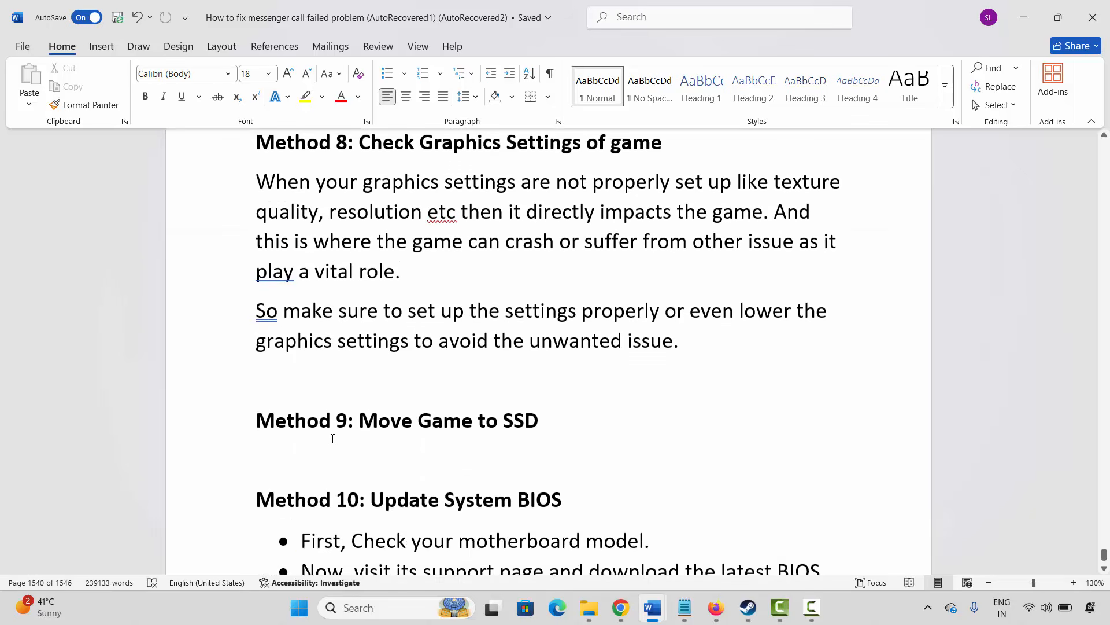
scroll(332, 439, "up", 1)
scroll(332, 438, "up", 1)
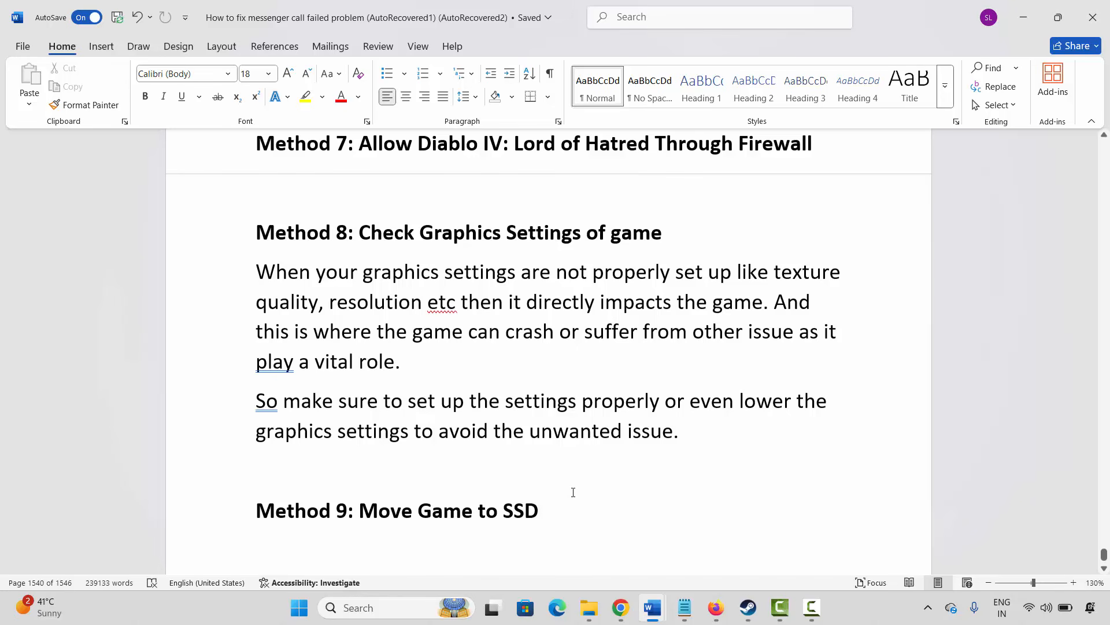
Step: Switch to Steam and open the Storage page of its settings
left_click(740, 604)
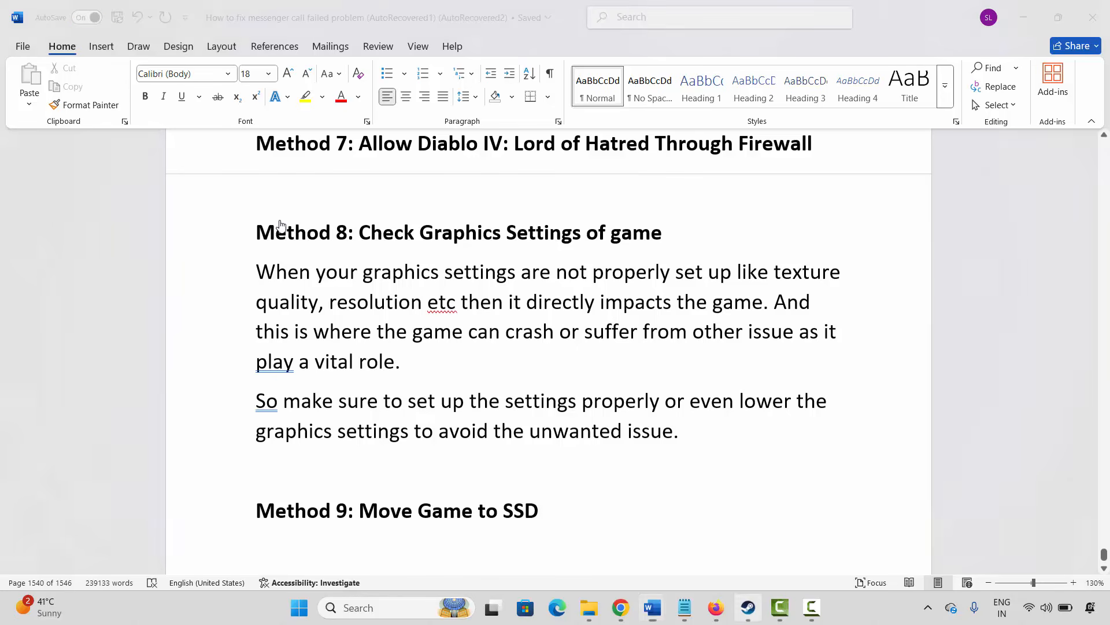
left_click(37, 13)
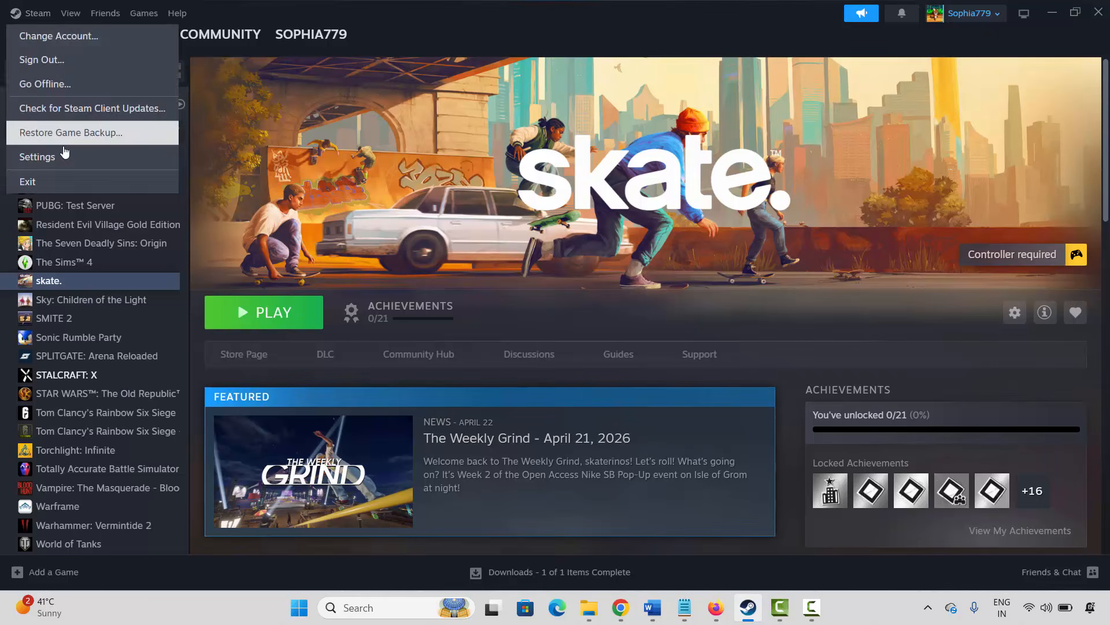
left_click(139, 154)
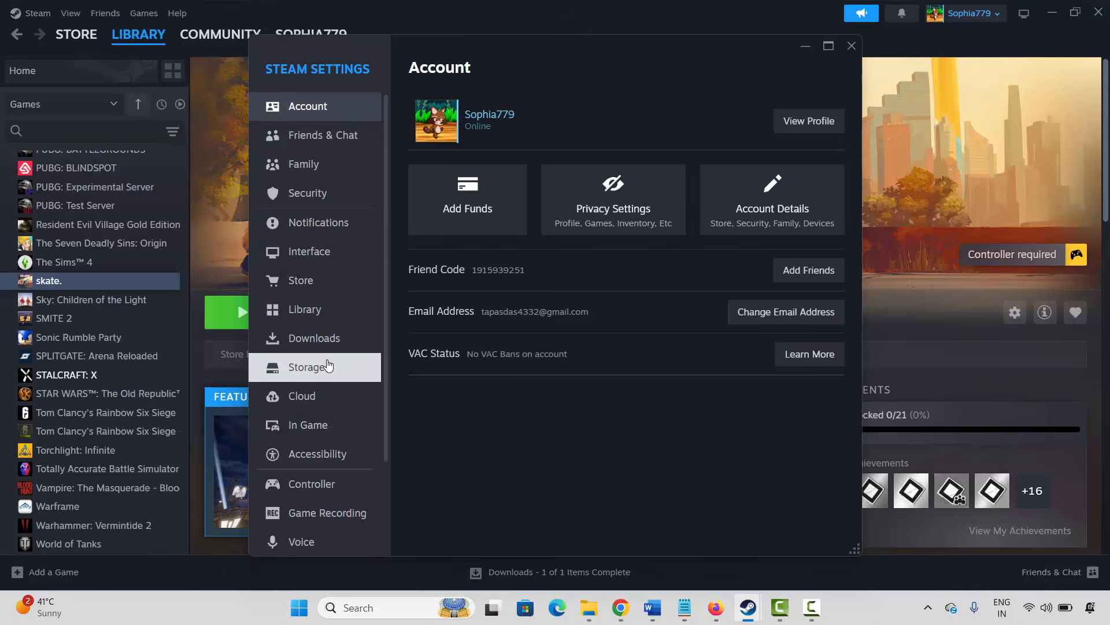
left_click(323, 340)
left_click(318, 366)
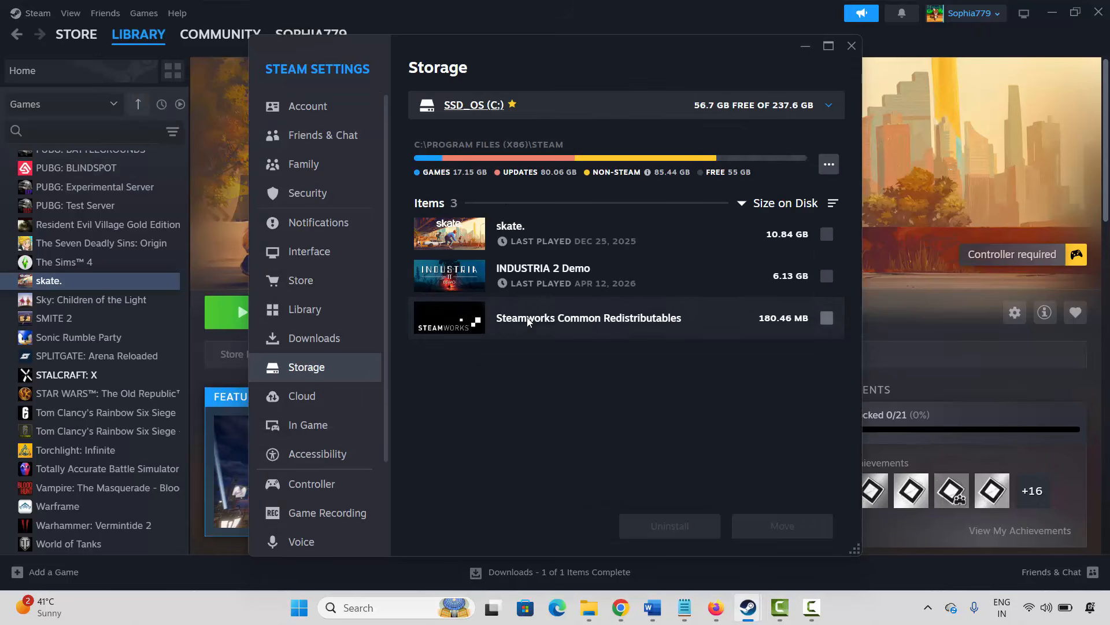
Step: Show the games on the Data (E:) drive, select STALCRAFT: X to point out the Move option, and close the settings without moving it
left_click(585, 113)
left_click(557, 172)
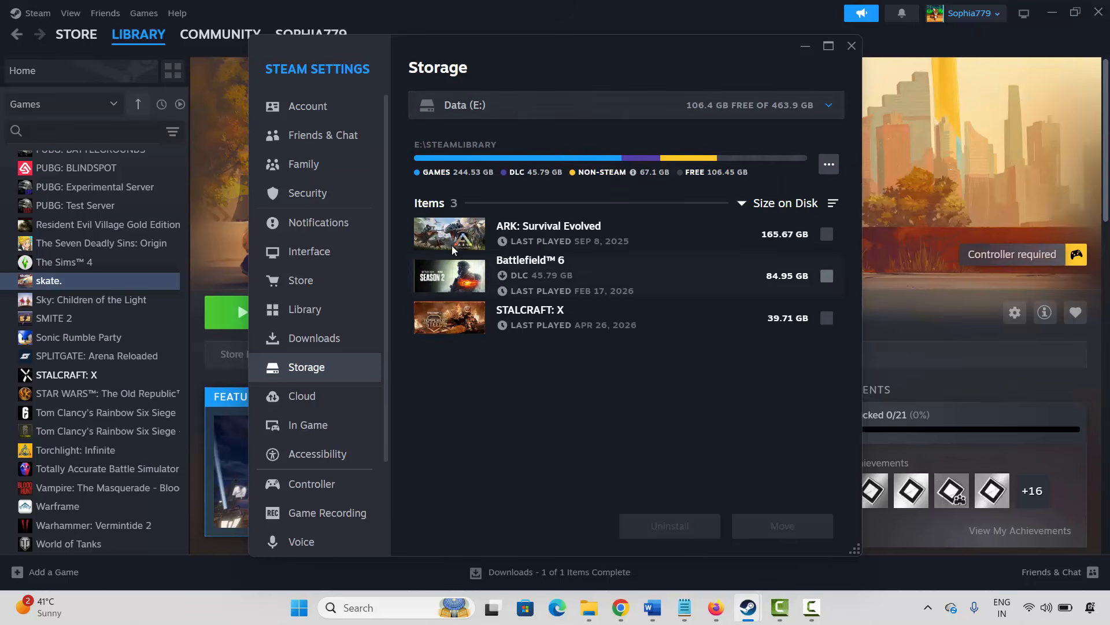
left_click(827, 317)
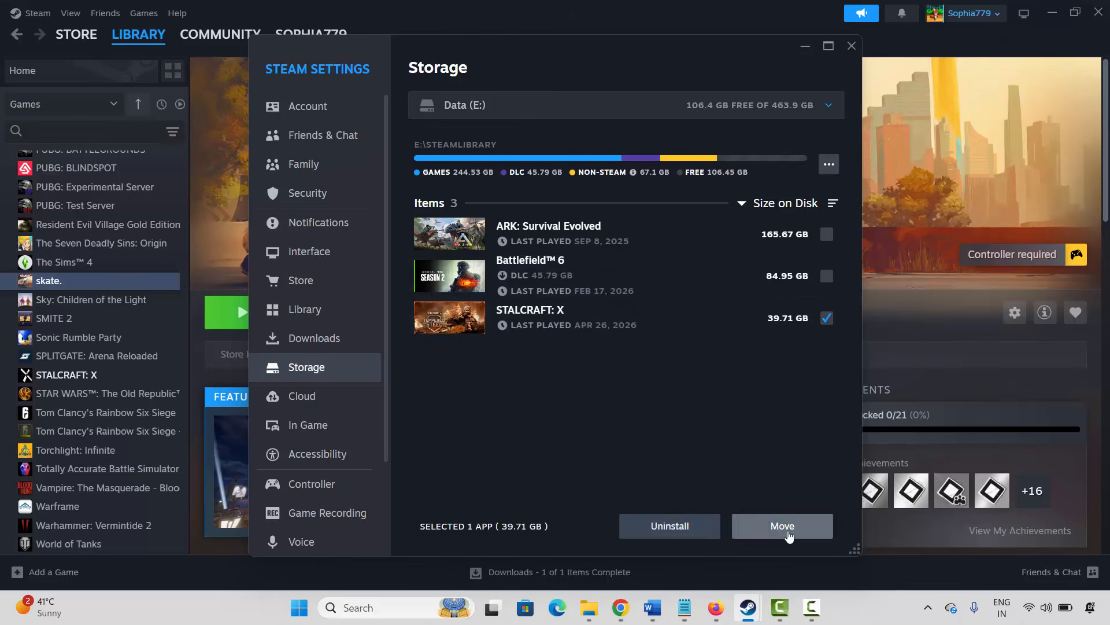
left_click(851, 46)
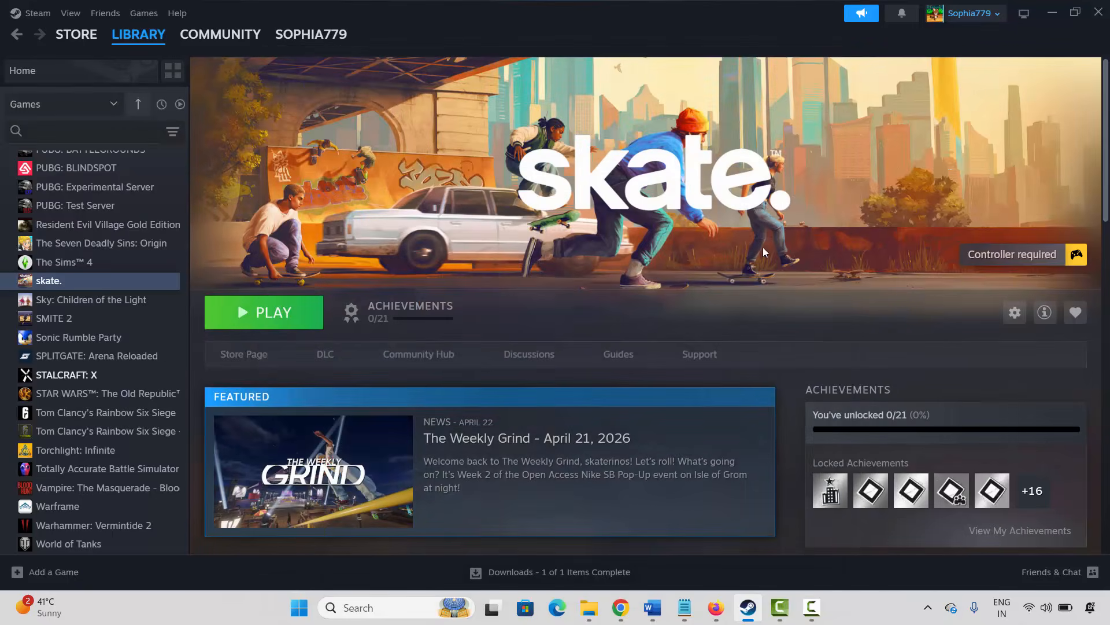
Step: Return to the Word document and read Method 10: Update System BIOS, highlighting its instructions one after another
left_click(748, 606)
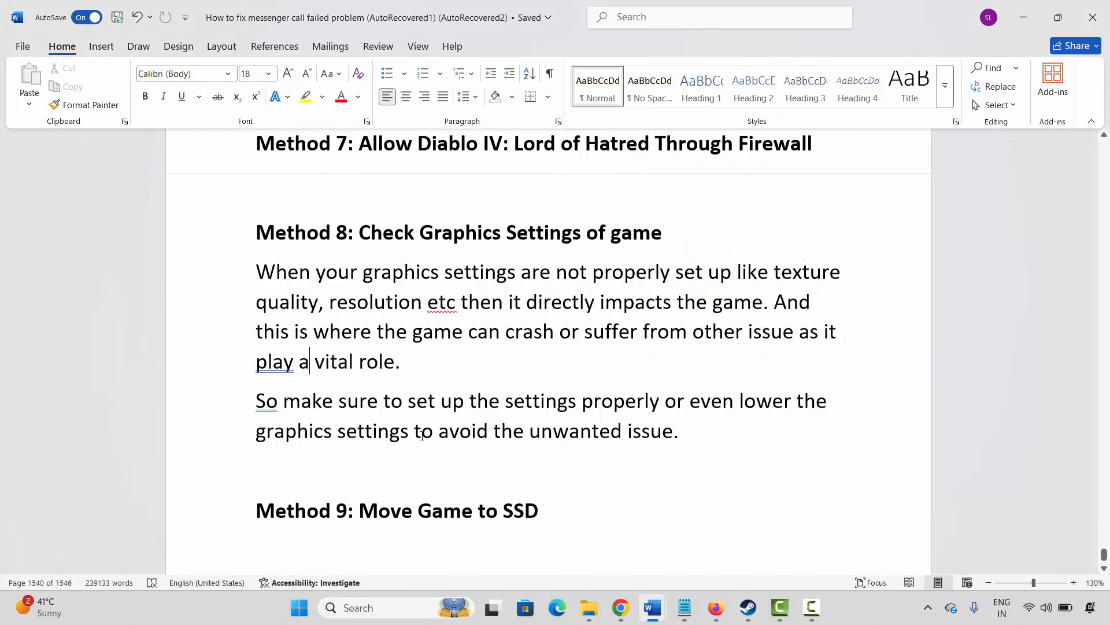
scroll(422, 435, "down", 2)
scroll(389, 471, "down", 3)
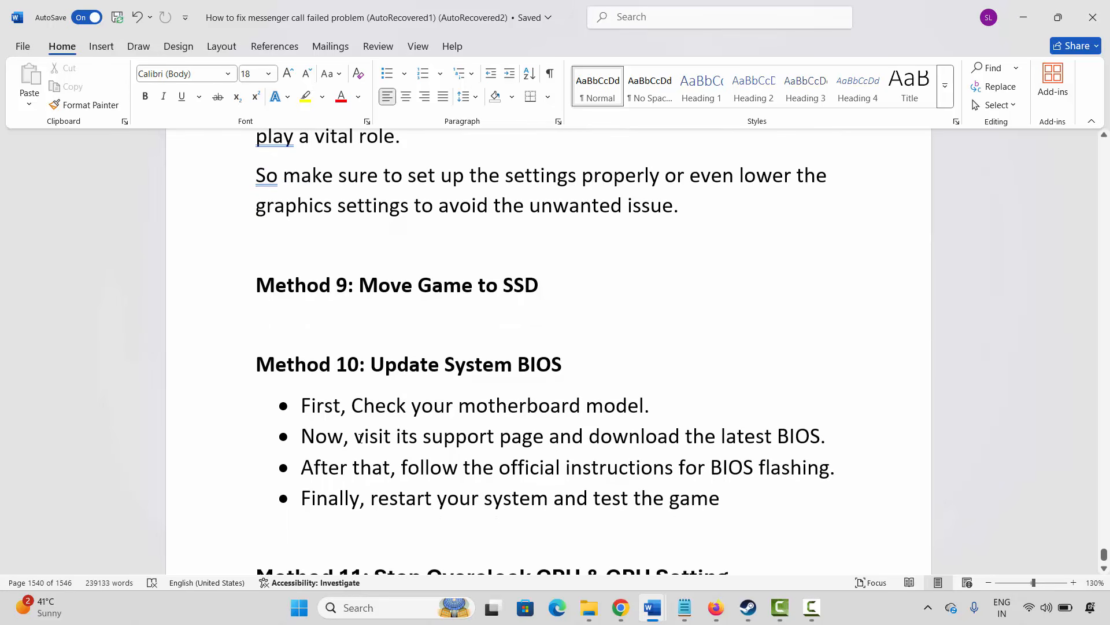
left_click_drag(365, 410, 583, 405)
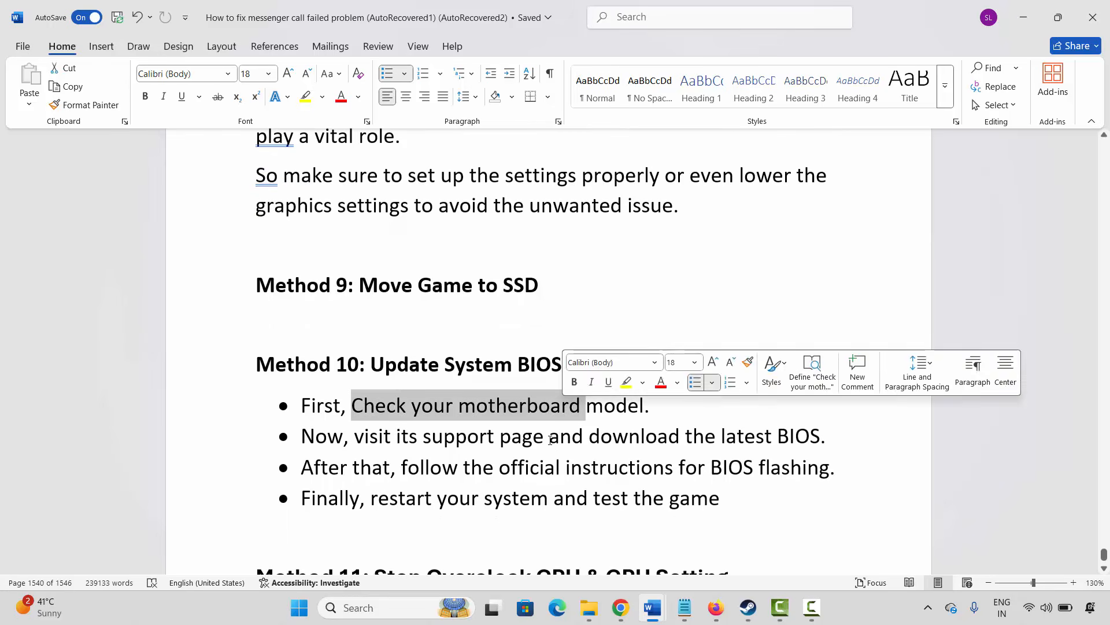
left_click(483, 467)
left_click_drag(301, 439, 516, 439)
left_click_drag(354, 468, 620, 458)
left_click(512, 471)
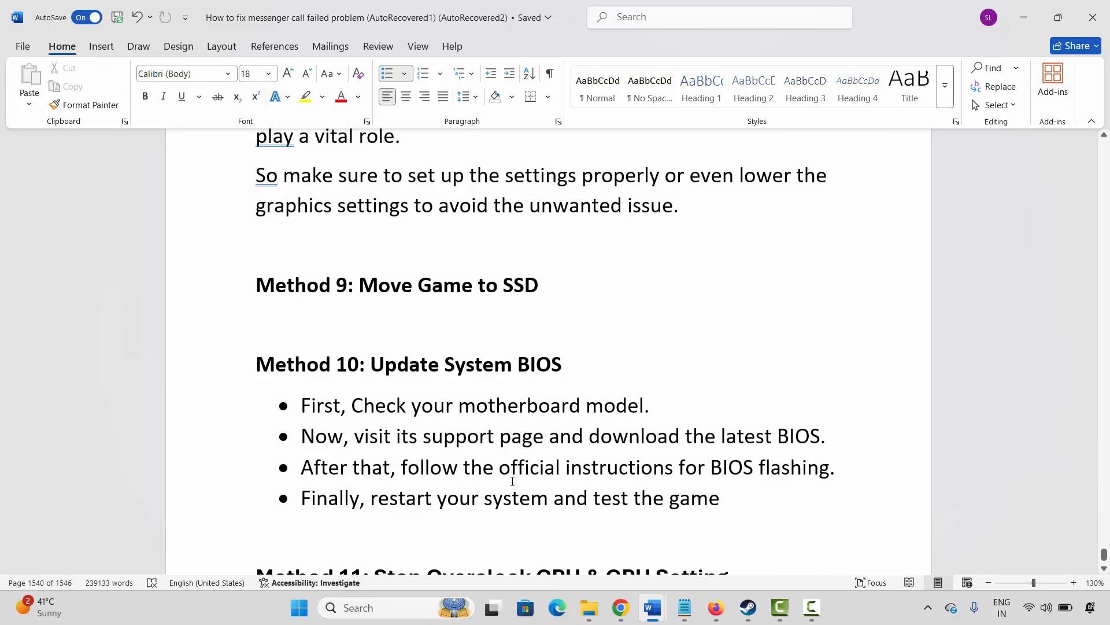
left_click_drag(301, 499, 551, 498)
left_click(420, 467)
Step: Read Method 11: Stop Overclock CPU & GPU Setting in the Word document, highlighting phrases in its paragraph
scroll(425, 433, "down", 3)
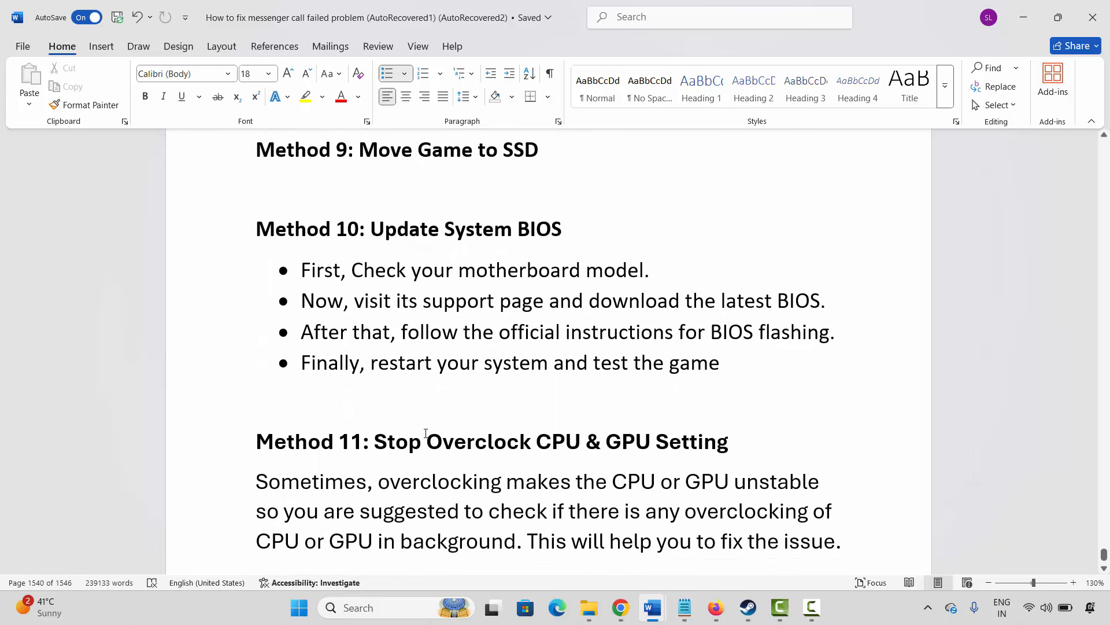
scroll(425, 433, "down", 1)
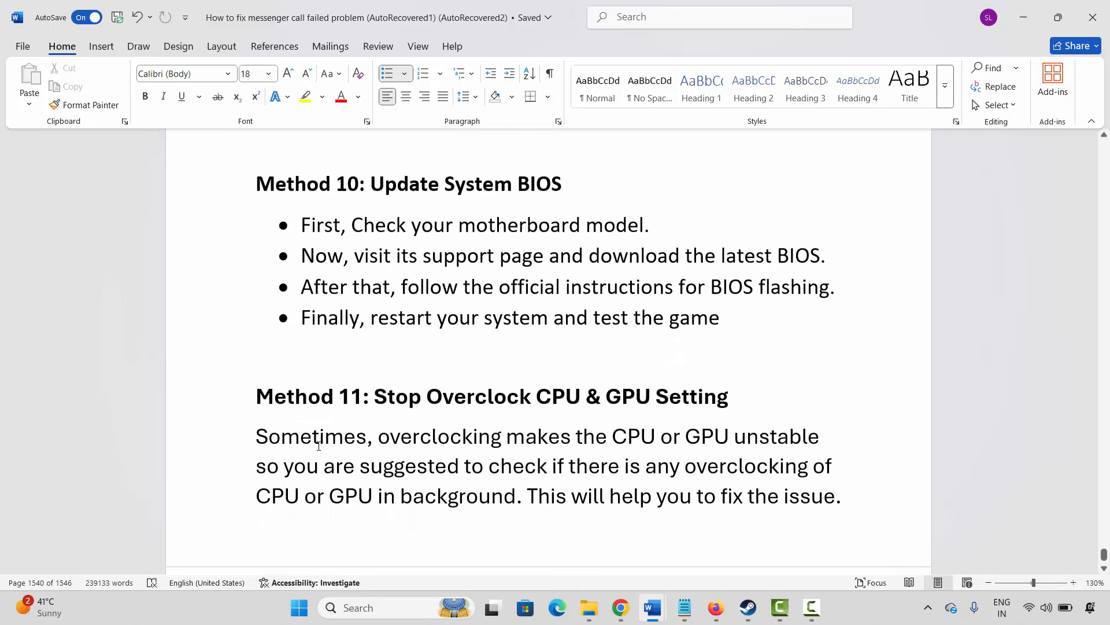
left_click_drag(285, 440, 505, 450)
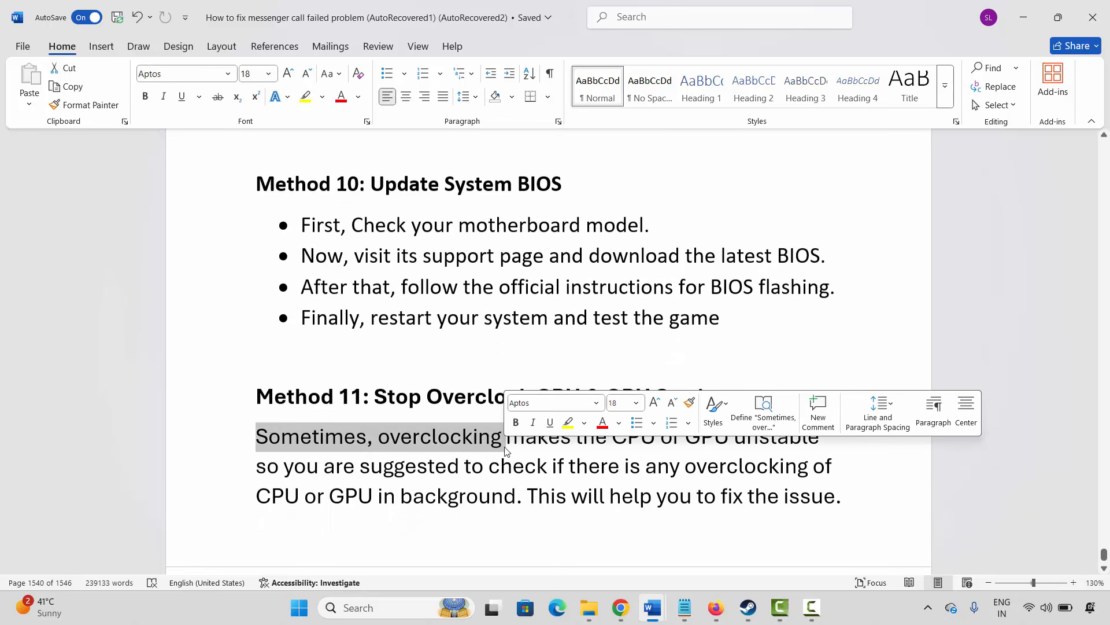
left_click(381, 479)
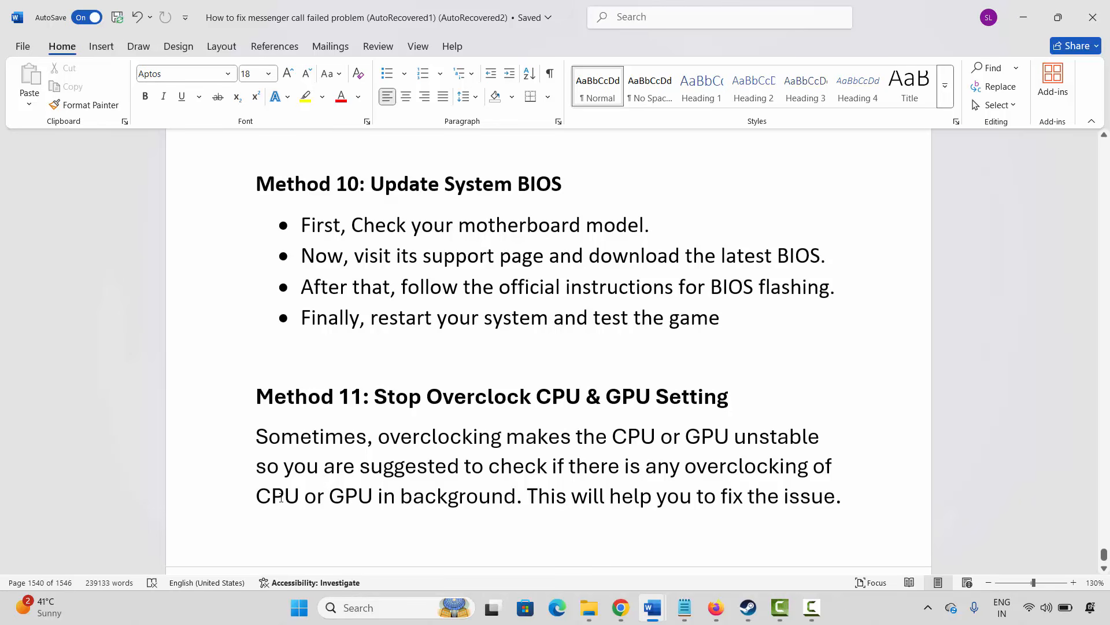
left_click_drag(280, 499, 434, 502)
left_click(404, 504)
Step: Read the Steam part of Method 12, check the Steam Overlay option on the In Game settings page in Steam, and close the settings
scroll(399, 475, "down", 4)
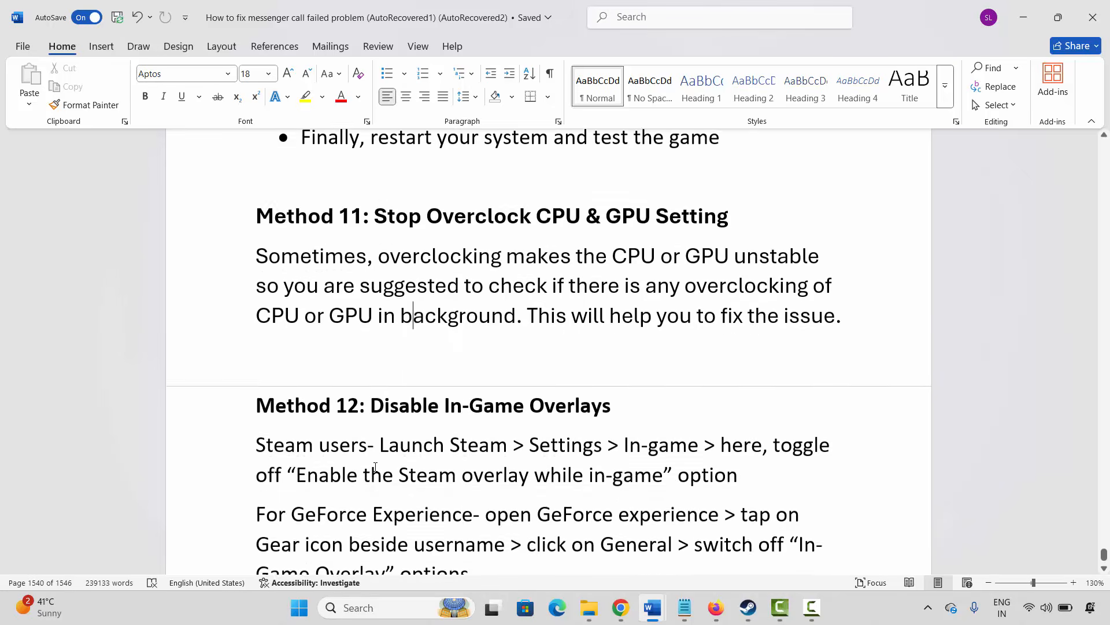
scroll(376, 467, "down", 1)
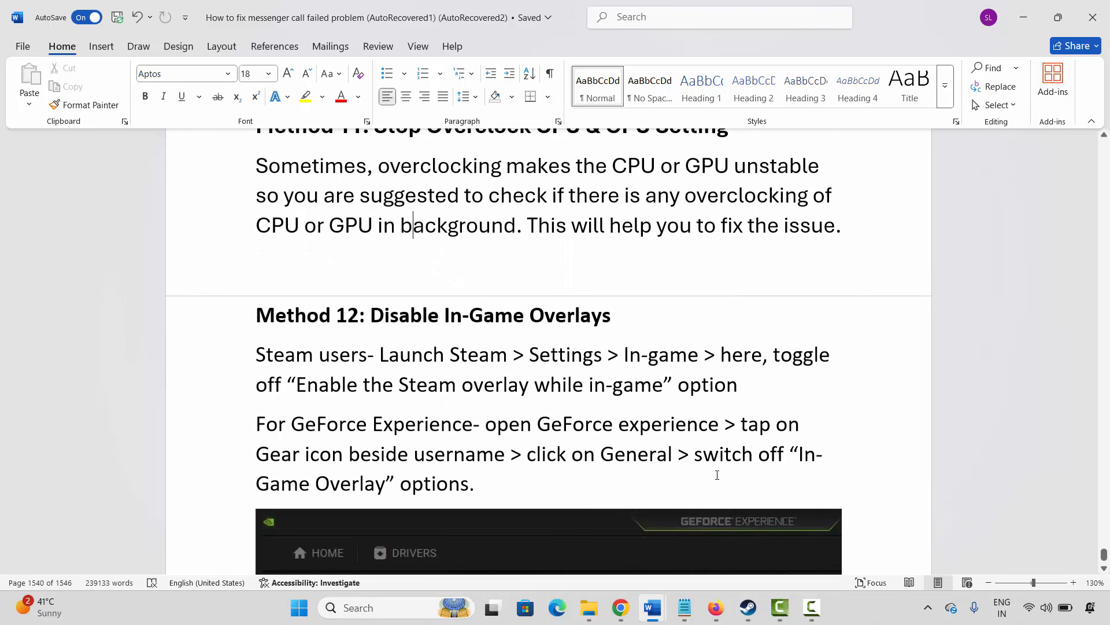
left_click(749, 607)
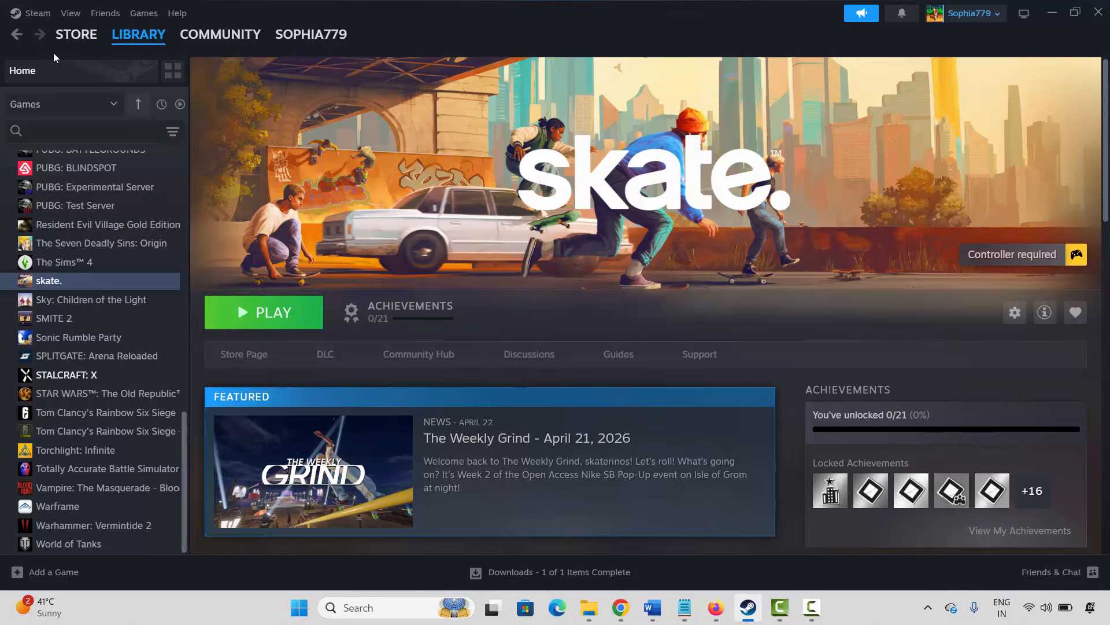
left_click(45, 16)
left_click(50, 157)
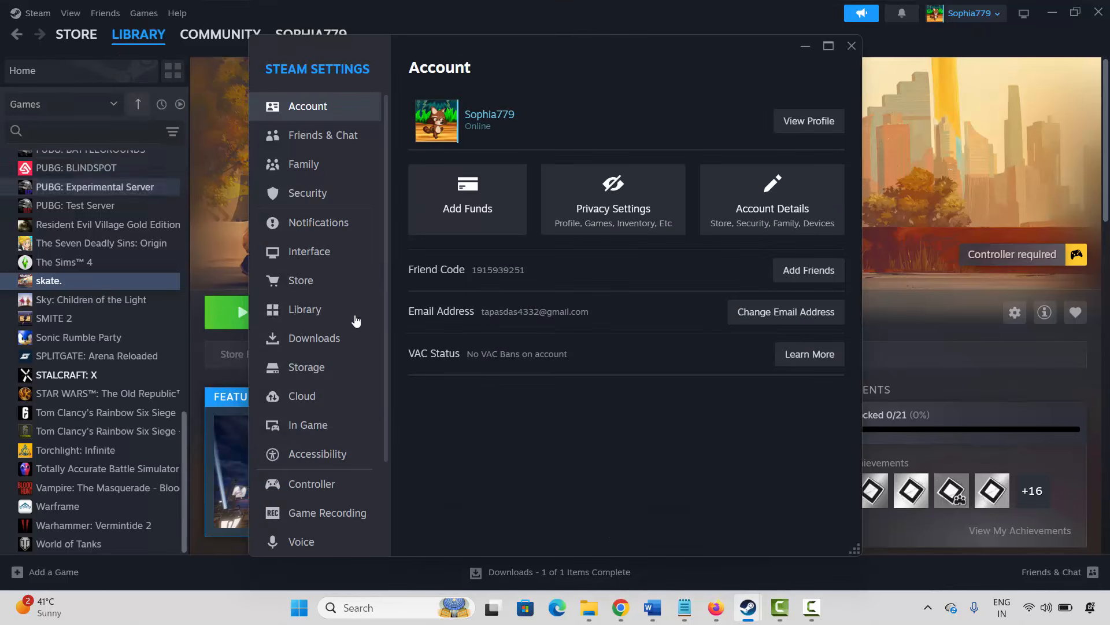
left_click(322, 432)
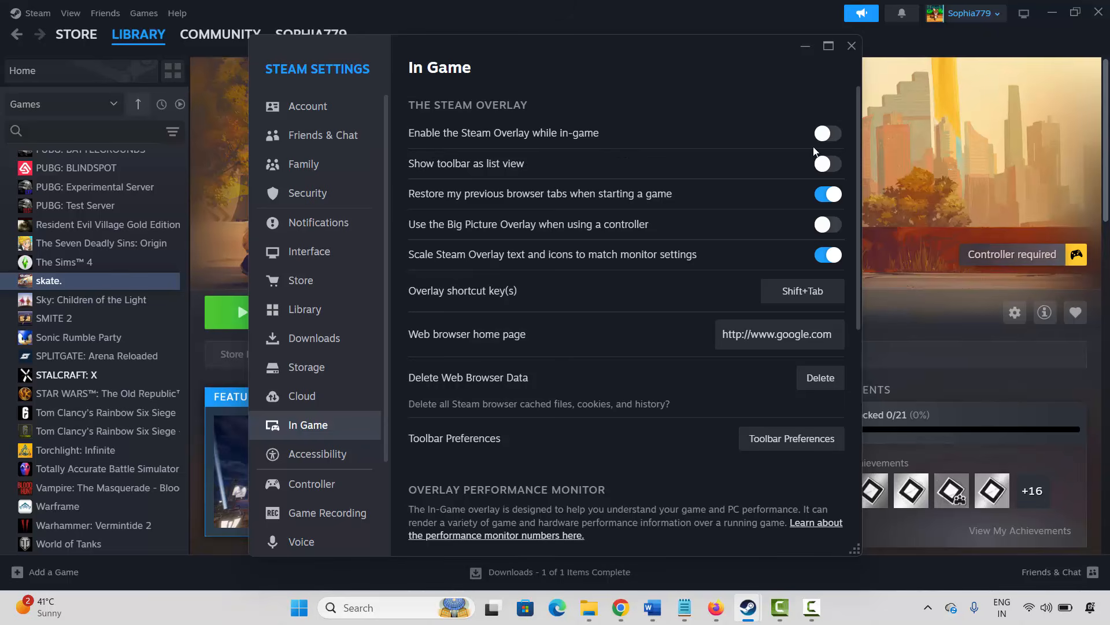
left_click(850, 47)
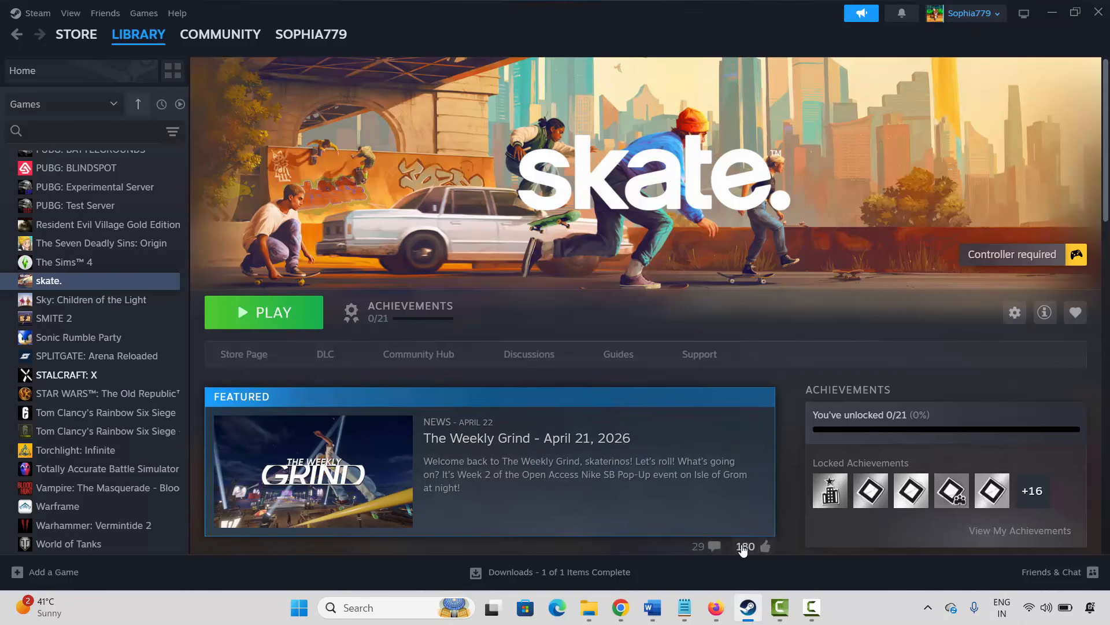
Step: Return to the Word document and read the GeForce Experience overlay instructions in Method 12, highlighting parts of the text
left_click(752, 606)
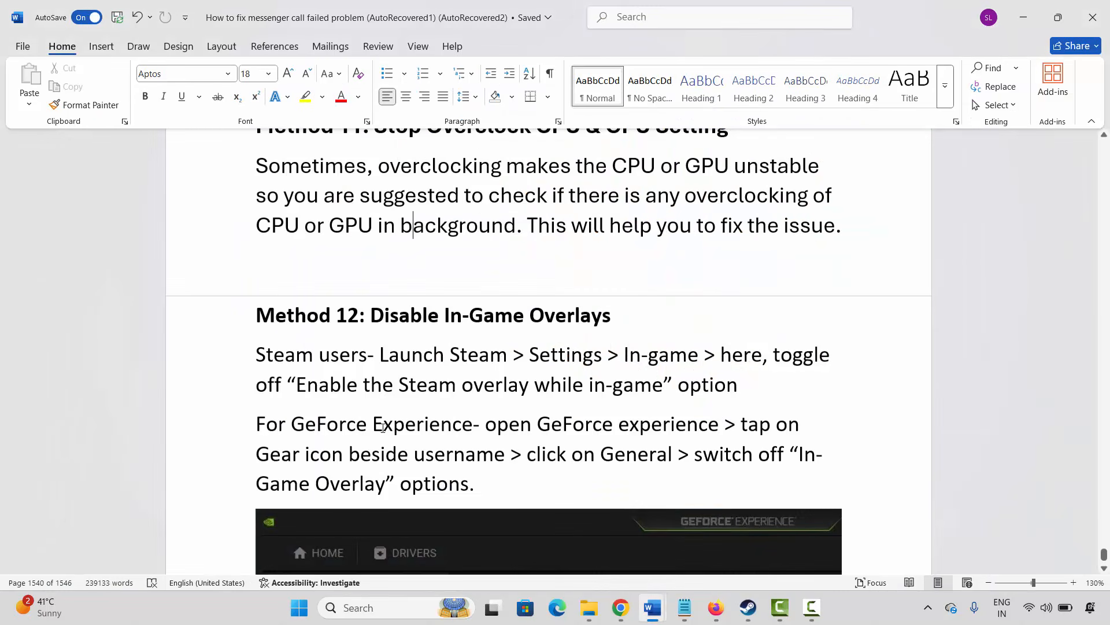
left_click_drag(278, 429, 418, 430)
left_click(426, 429)
left_click_drag(281, 460, 512, 457)
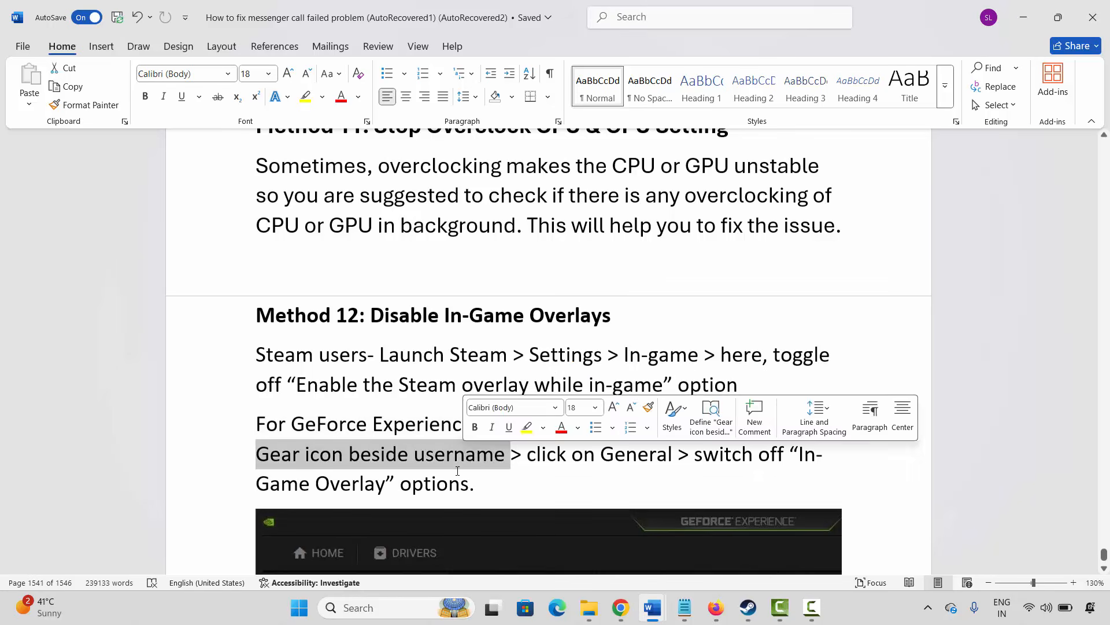
left_click(447, 427)
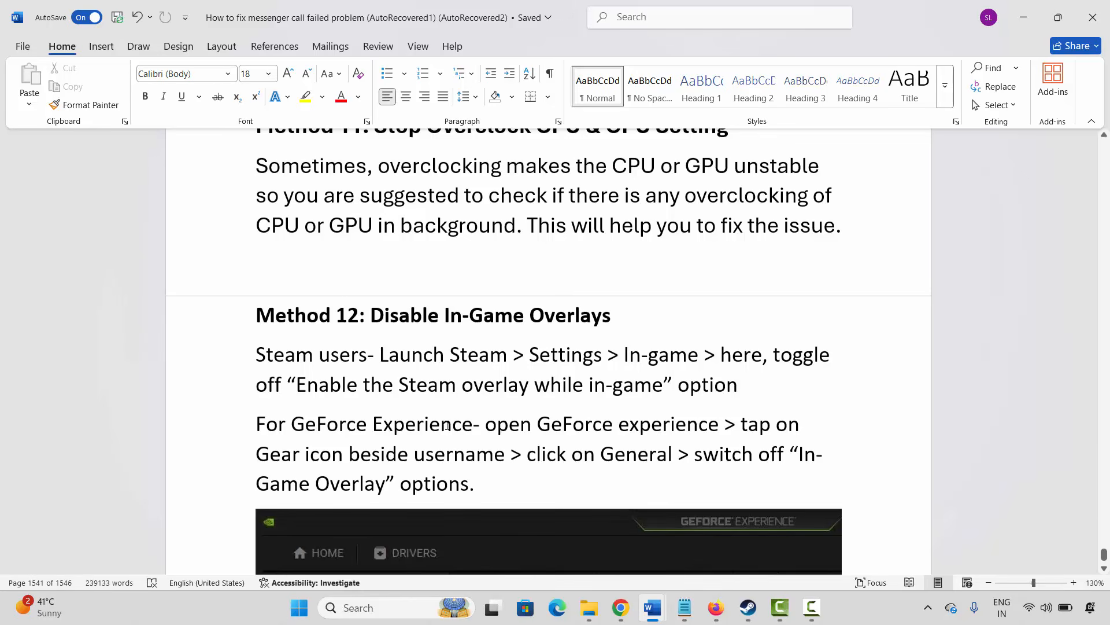
scroll(447, 425, "down", 10)
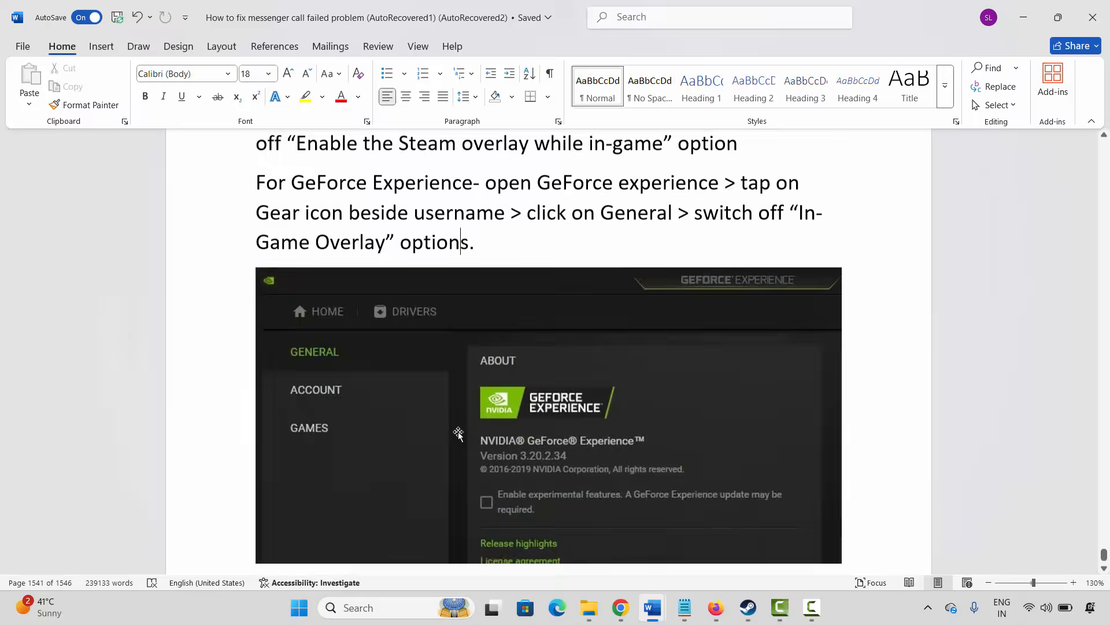
Step: Read the Discord overlay instructions and example picture in Method 12, highlighting the settings path, and continue to Method 13
scroll(461, 440, "down", 7)
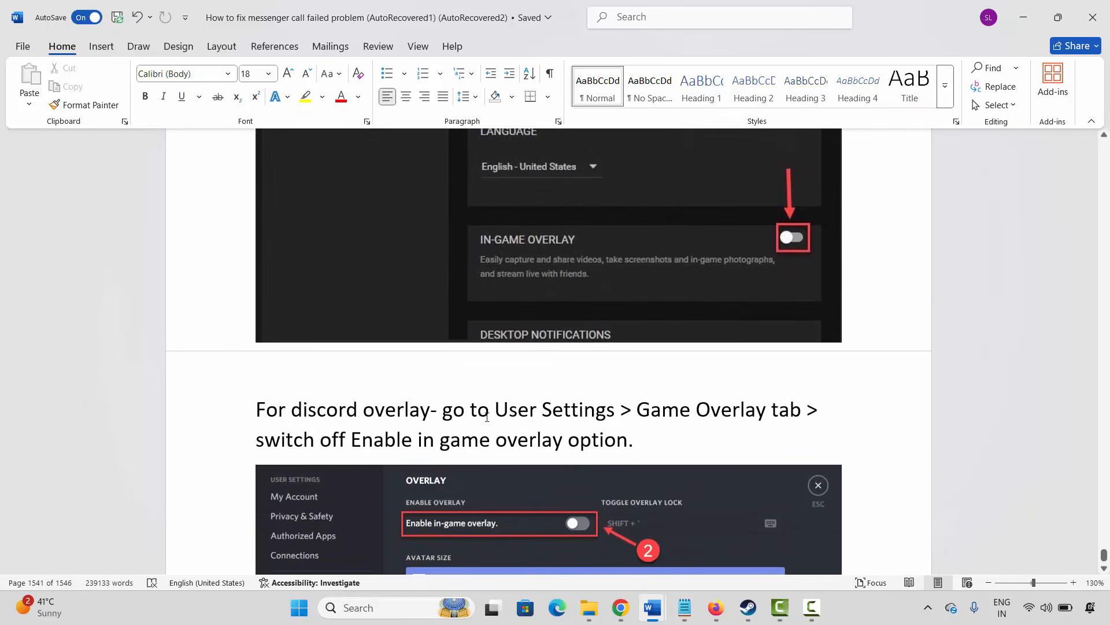
left_click_drag(501, 409, 621, 411)
left_click_drag(257, 440, 414, 441)
scroll(414, 440, "down", 13)
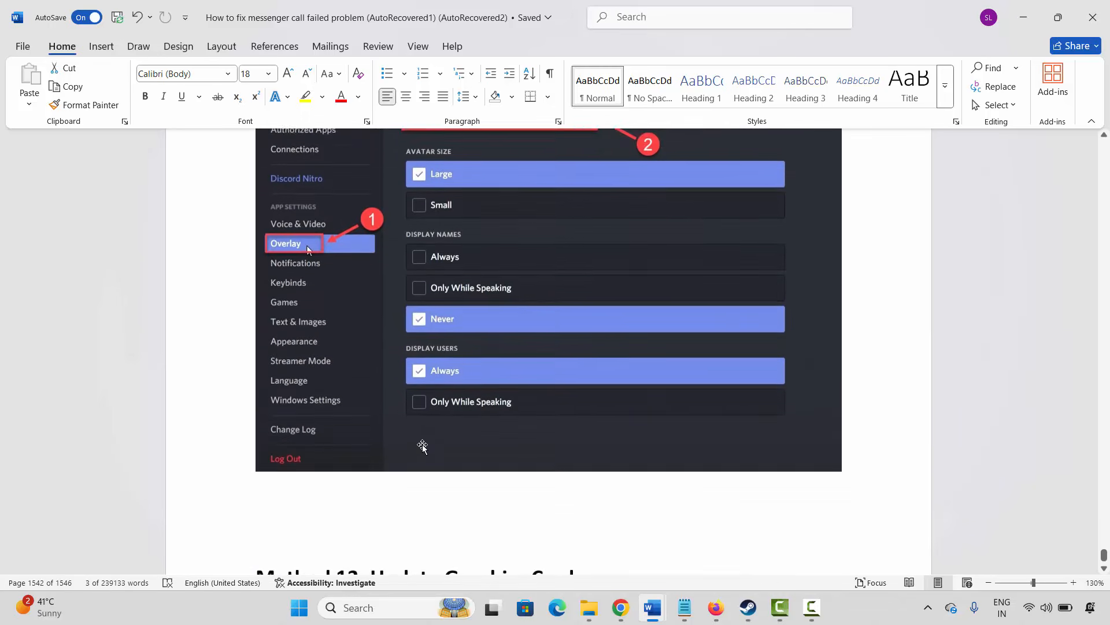
scroll(434, 449, "down", 2)
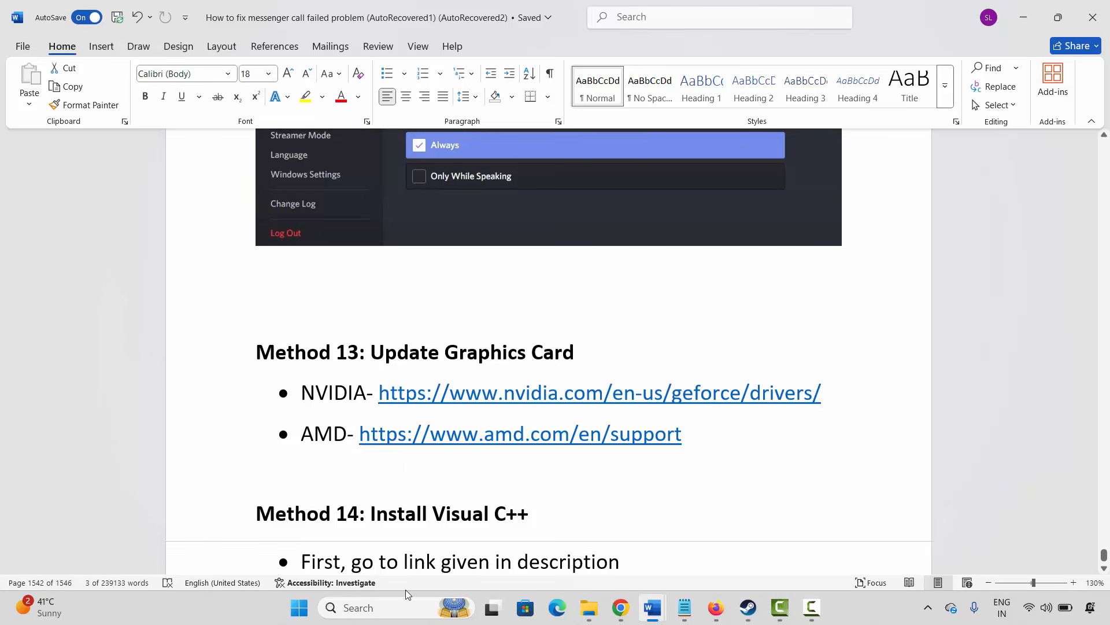
Step: Run an automatic driver update for Intel(R) UHD Graphics in Device Manager, and close the update dialog and Device Manager
left_click(383, 605)
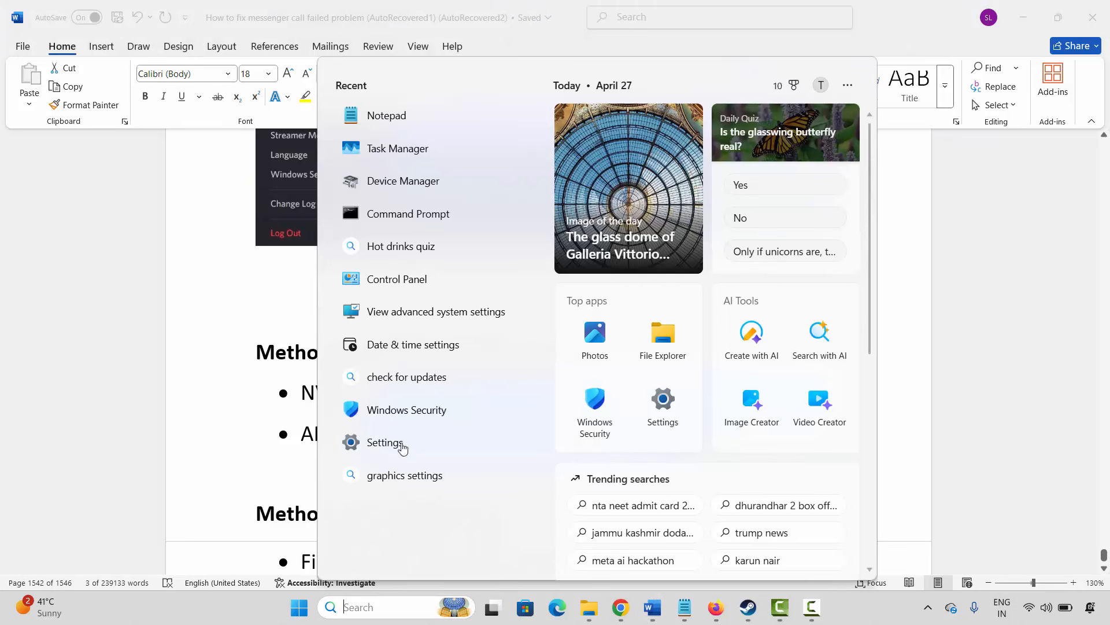
left_click(396, 181)
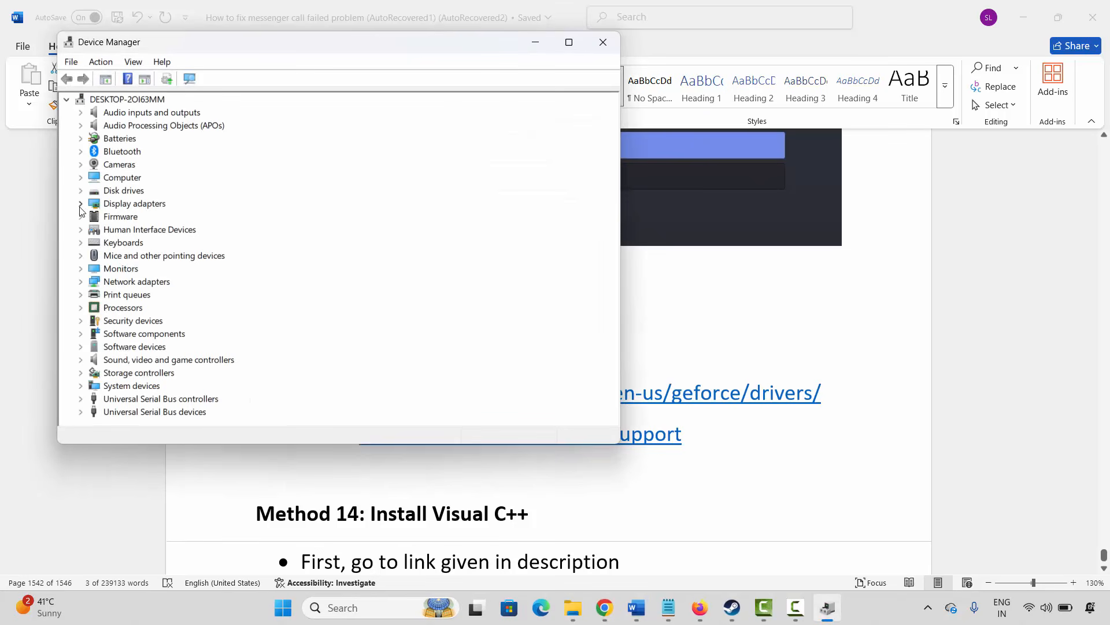
left_click(80, 205)
left_click(144, 218)
right_click(146, 220)
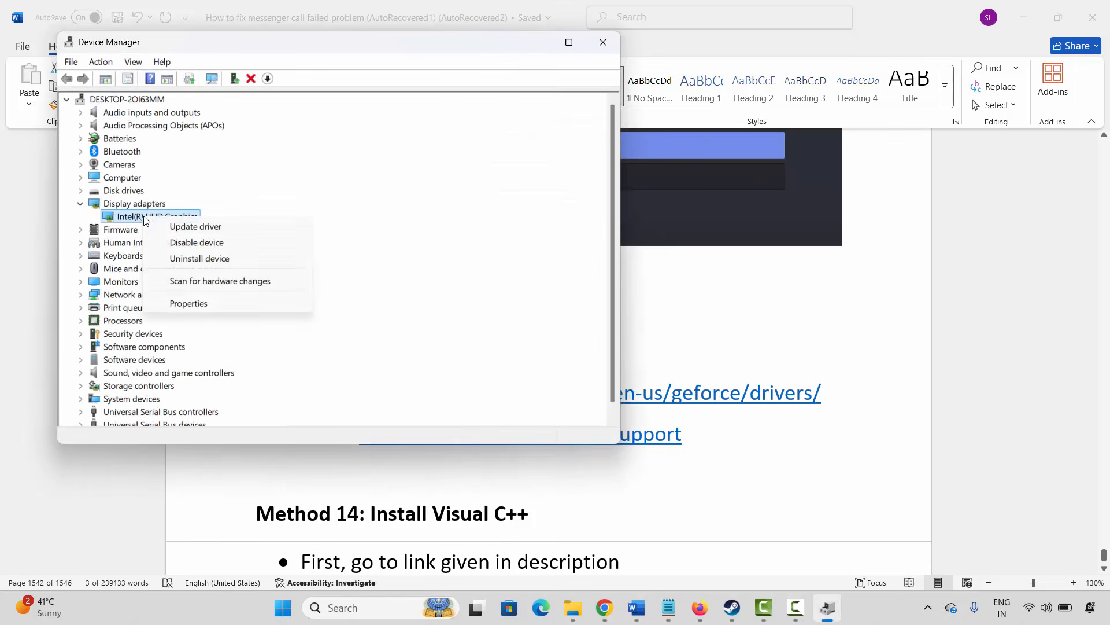
left_click(176, 226)
left_click(317, 207)
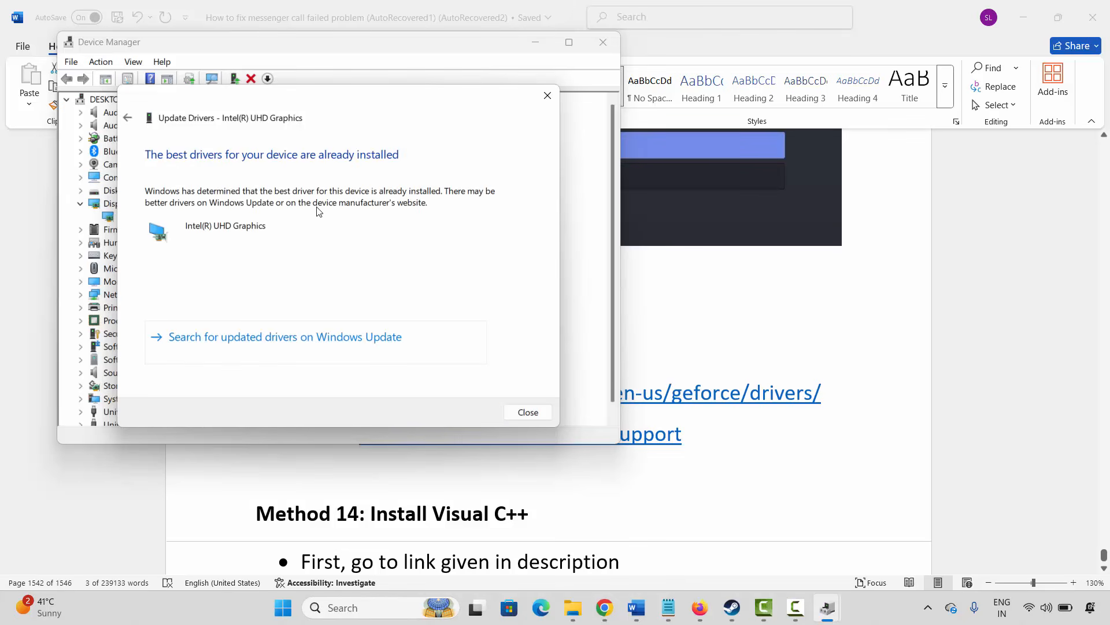
left_click(548, 95)
left_click(602, 43)
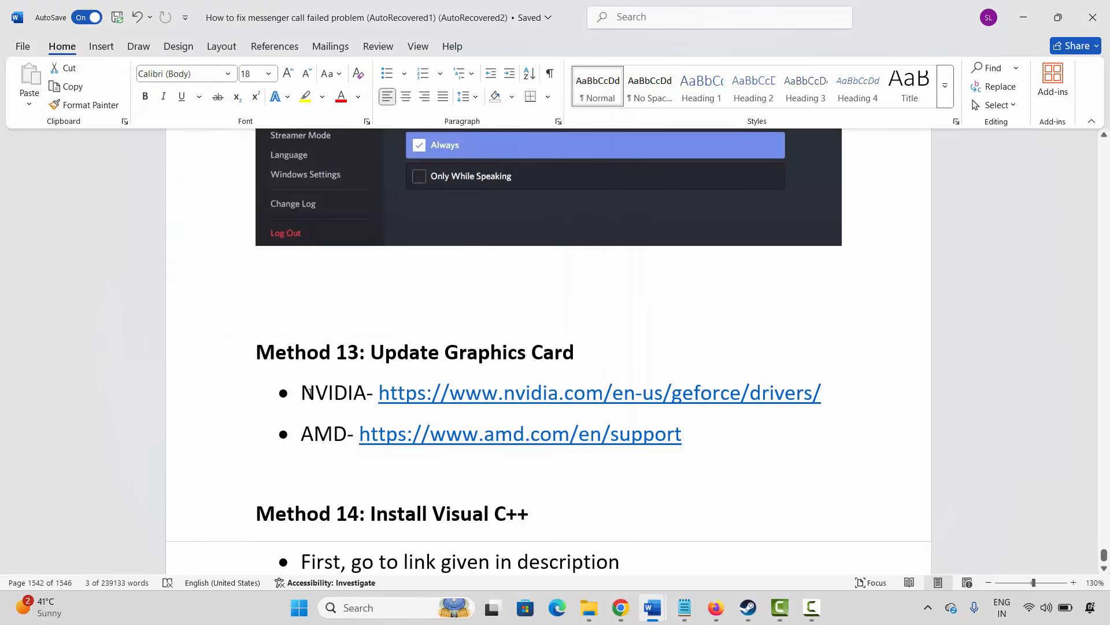
Step: Highlight the NVIDIA and AMD driver links under Method 13: Update Graphics Card and continue to Method 14
left_click_drag(318, 409, 323, 429)
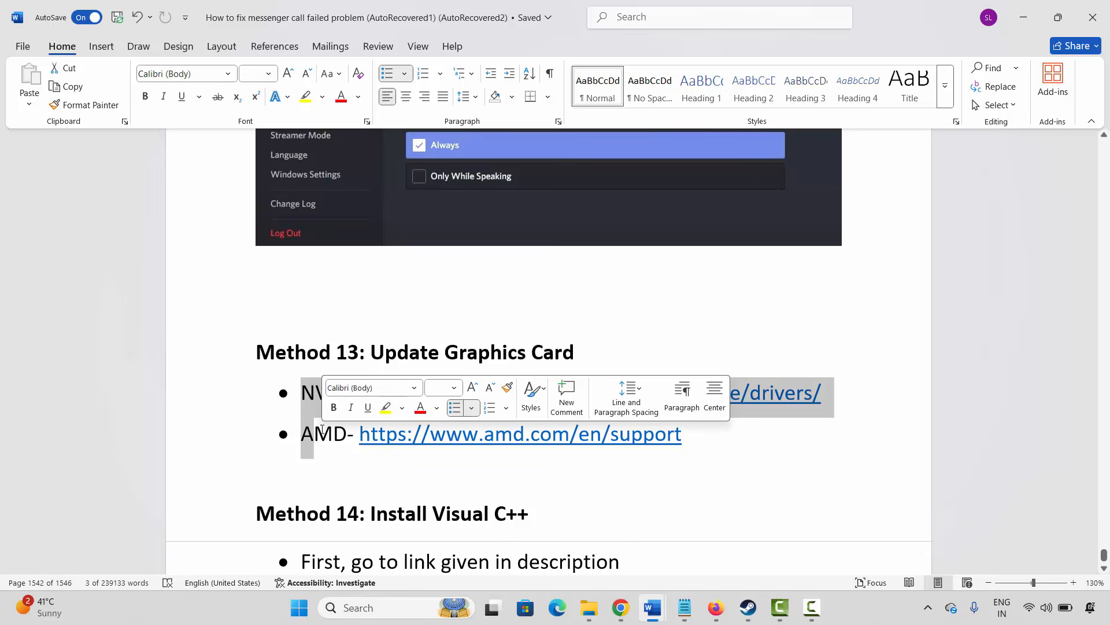
left_click(309, 349)
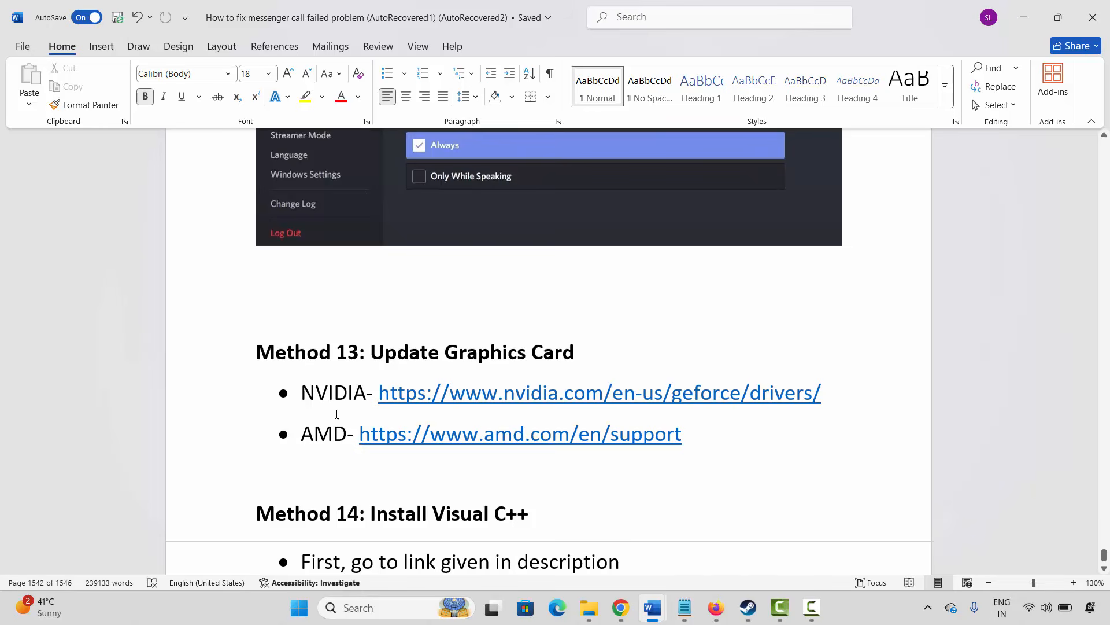
scroll(336, 420, "down", 3)
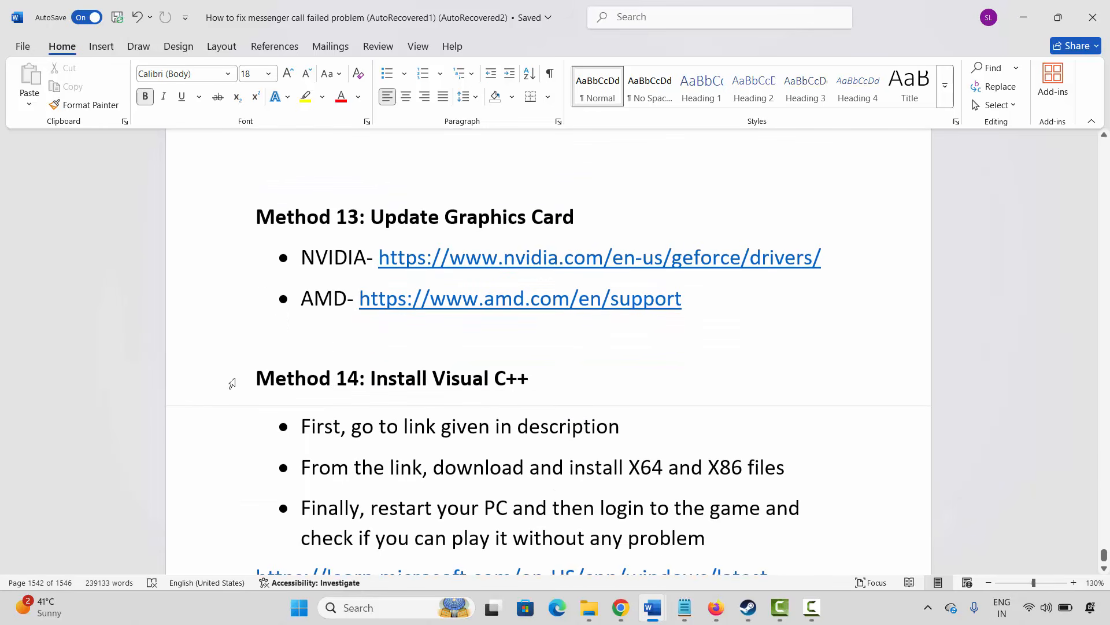
Step: Read Method 14: Install Visual C++ and highlight the learn.microsoft.com link below its instructions
scroll(384, 381, "down", 2)
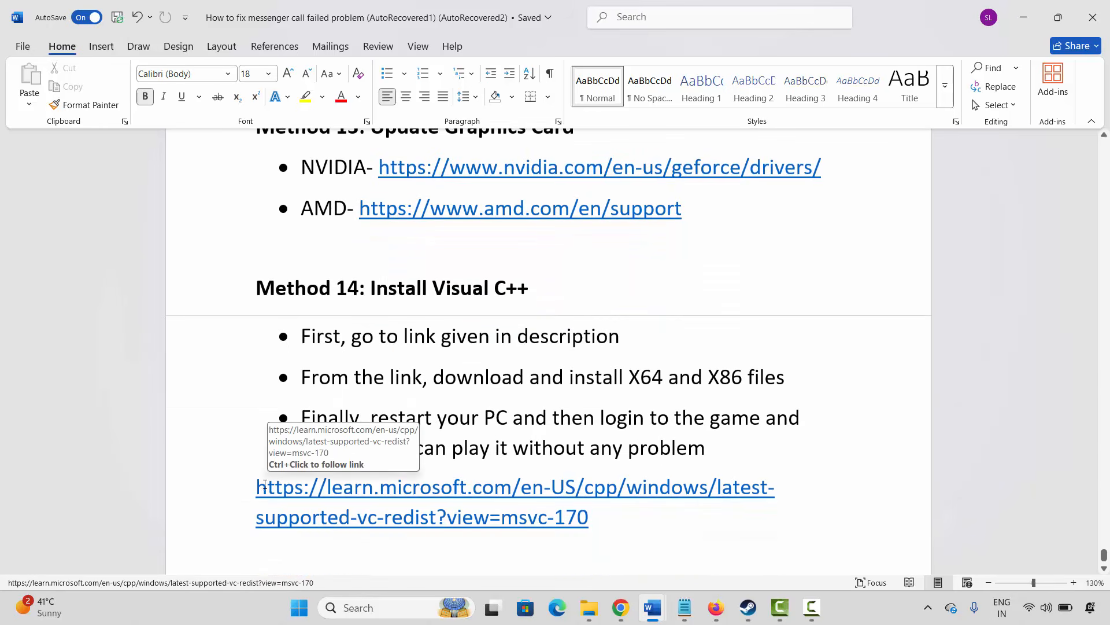
left_click_drag(264, 485, 587, 514)
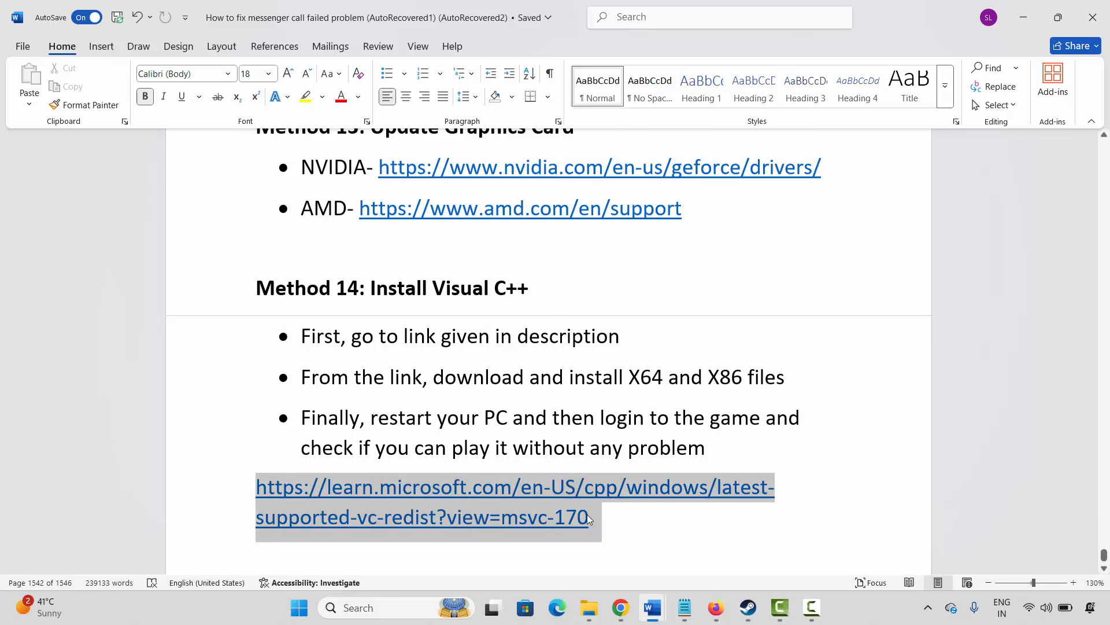
right_click(460, 507)
left_click(498, 192)
left_click(472, 381)
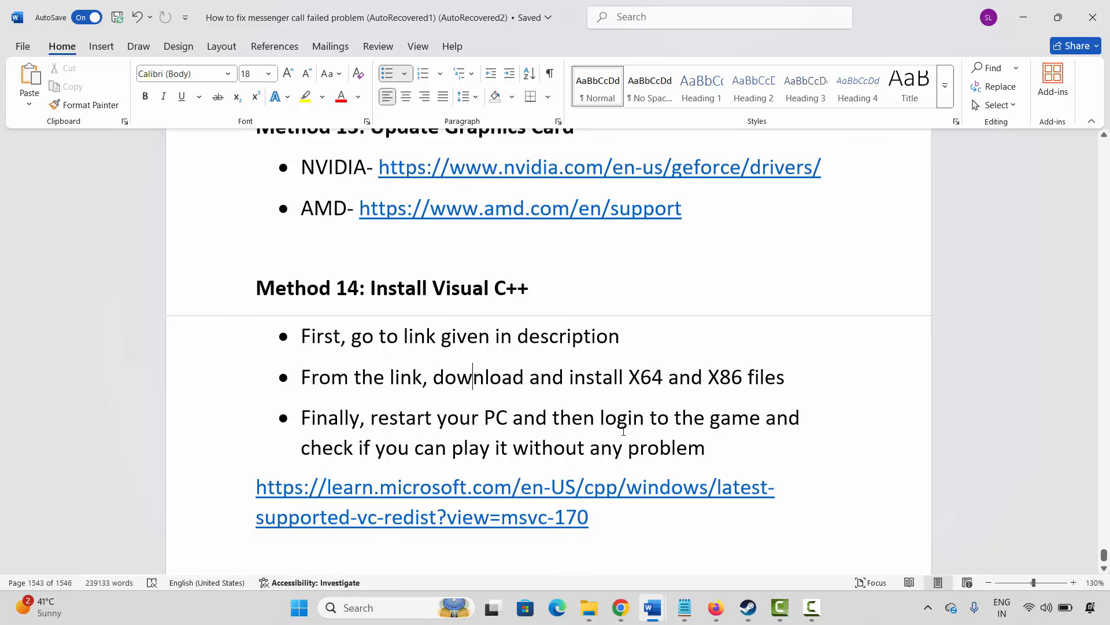
Step: Switch to Chrome, download the X86 Visual C++ v14 Redistributable from the Microsoft page, run its Repair, and close the setup
left_click(620, 607)
scroll(492, 324, "down", 10)
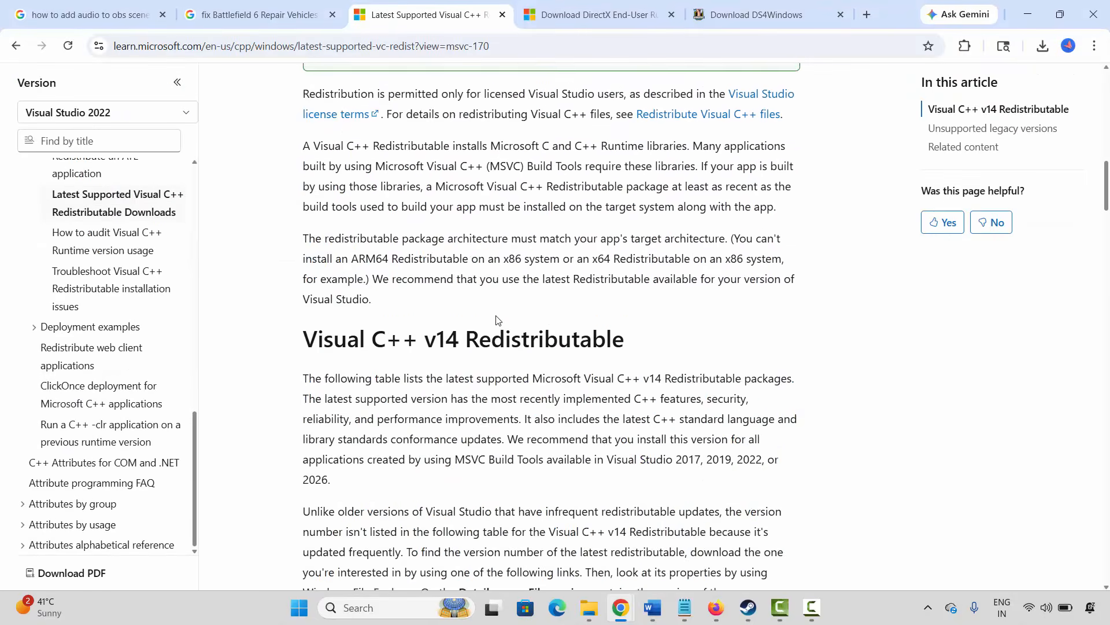
left_click(492, 344)
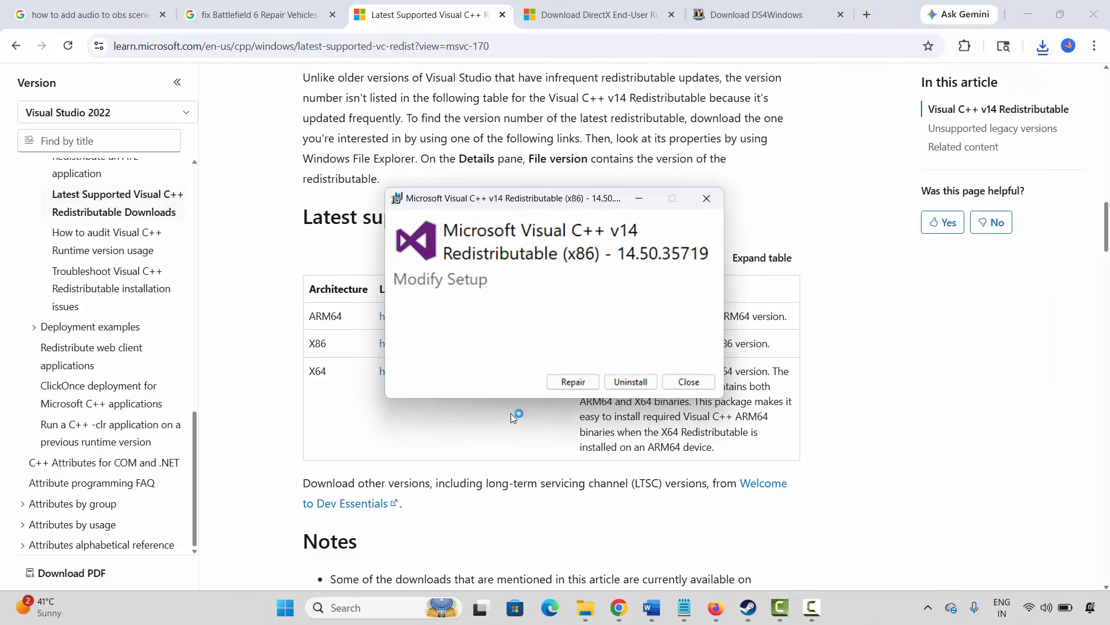
left_click(573, 383)
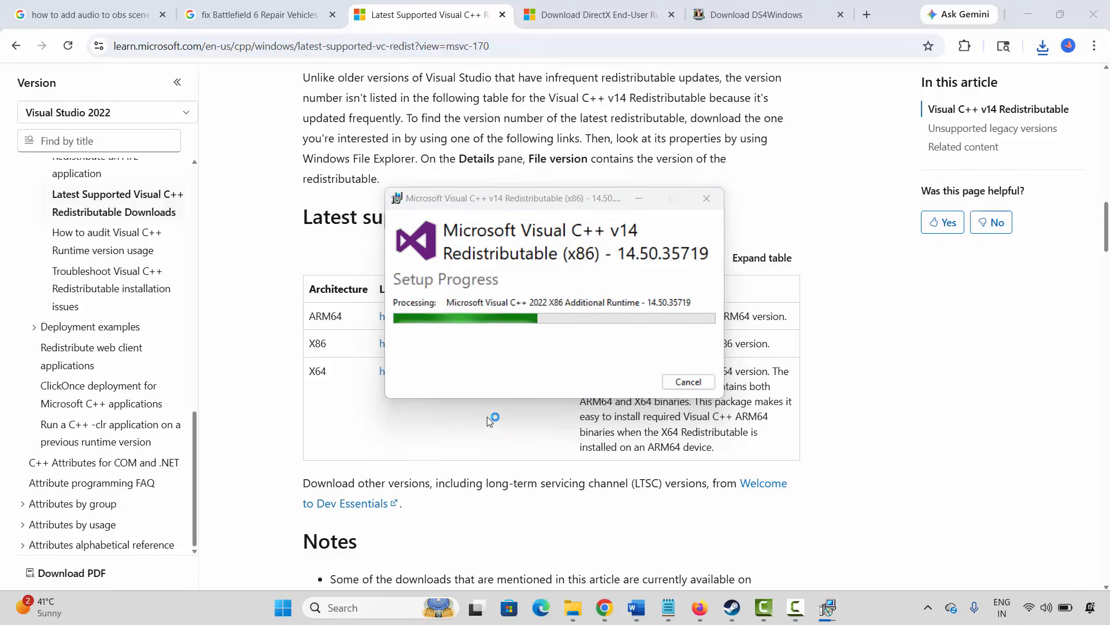
left_click(689, 382)
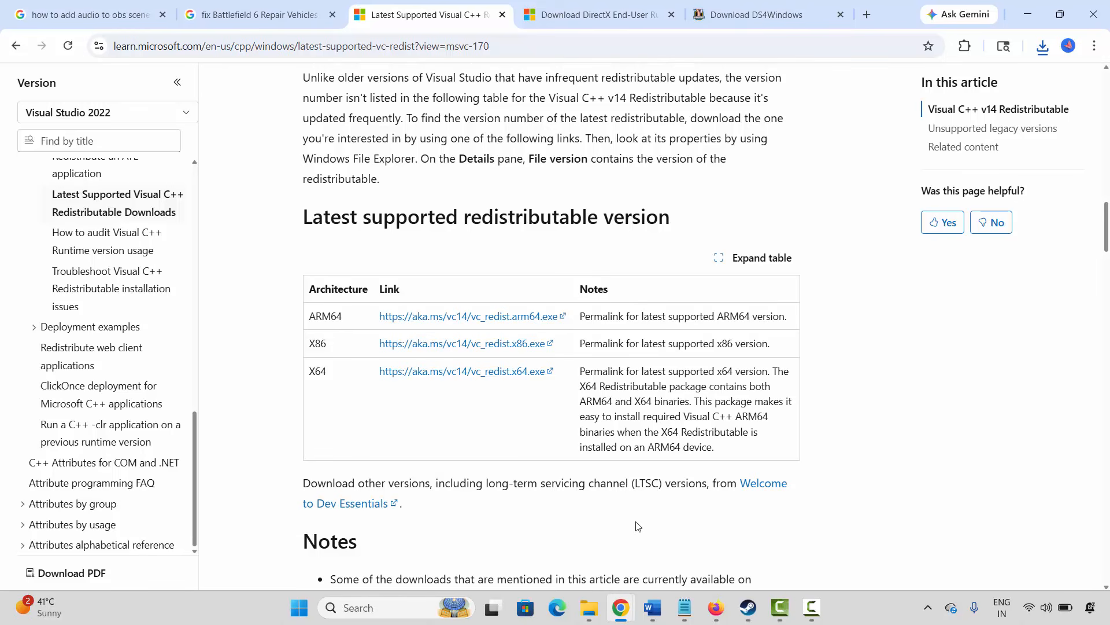
Step: Switch to the Word document and select the "Method 15: Update Windows" heading below Method 14
mouse_move(652, 608)
left_click(573, 538)
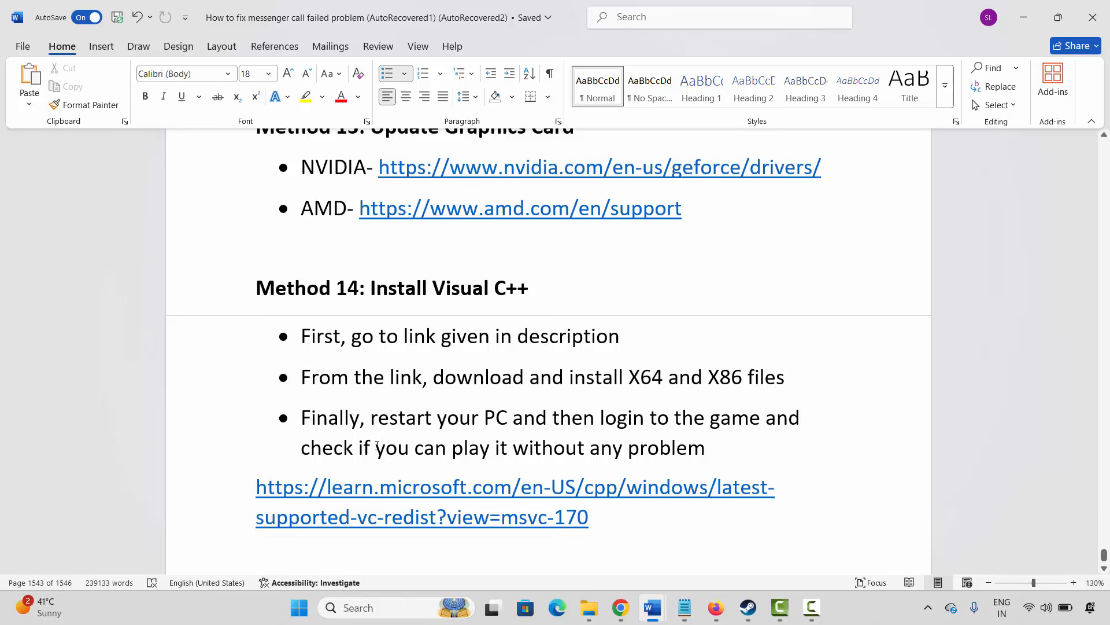
scroll(377, 446, "down", 1)
scroll(373, 434, "down", 3)
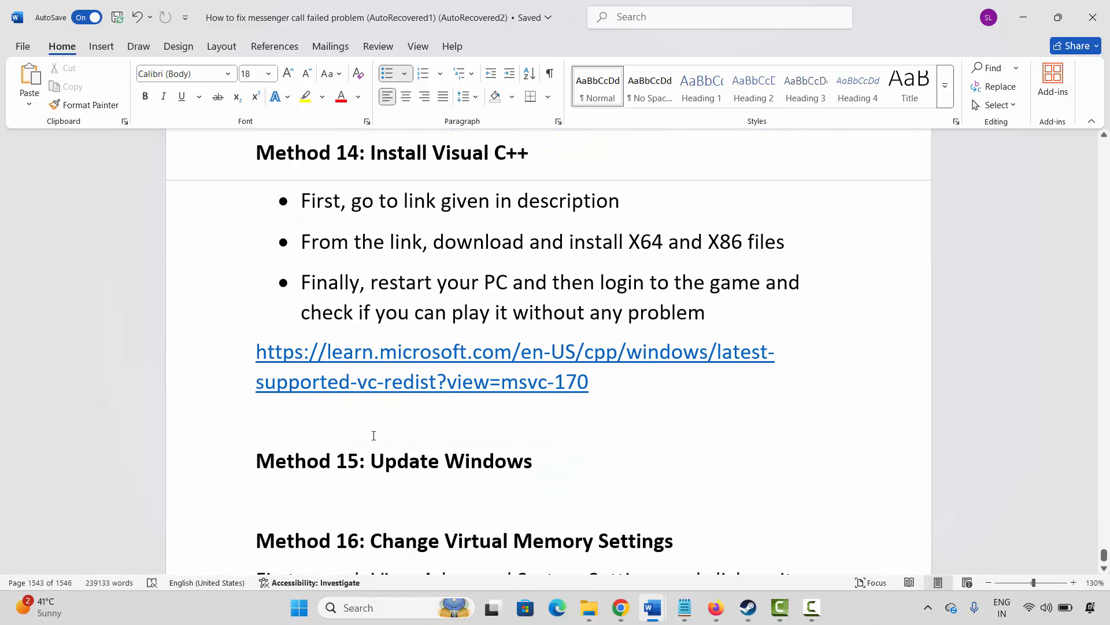
left_click(230, 475)
Step: Open Windows Update in Windows Settings, check for updates, and close Settings
left_click(350, 606)
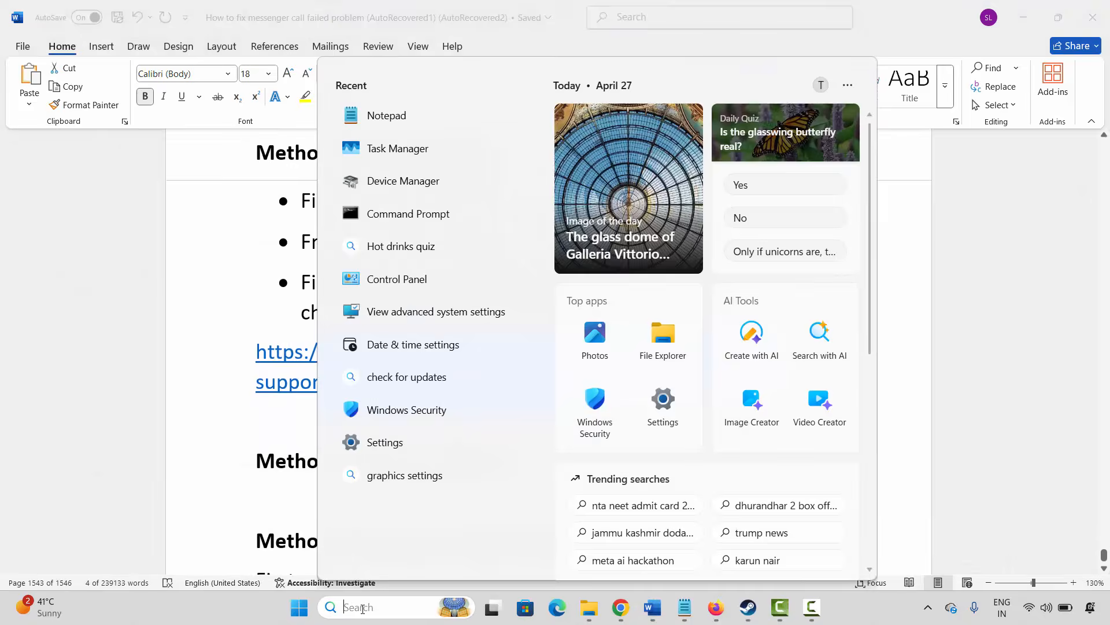
left_click(382, 441)
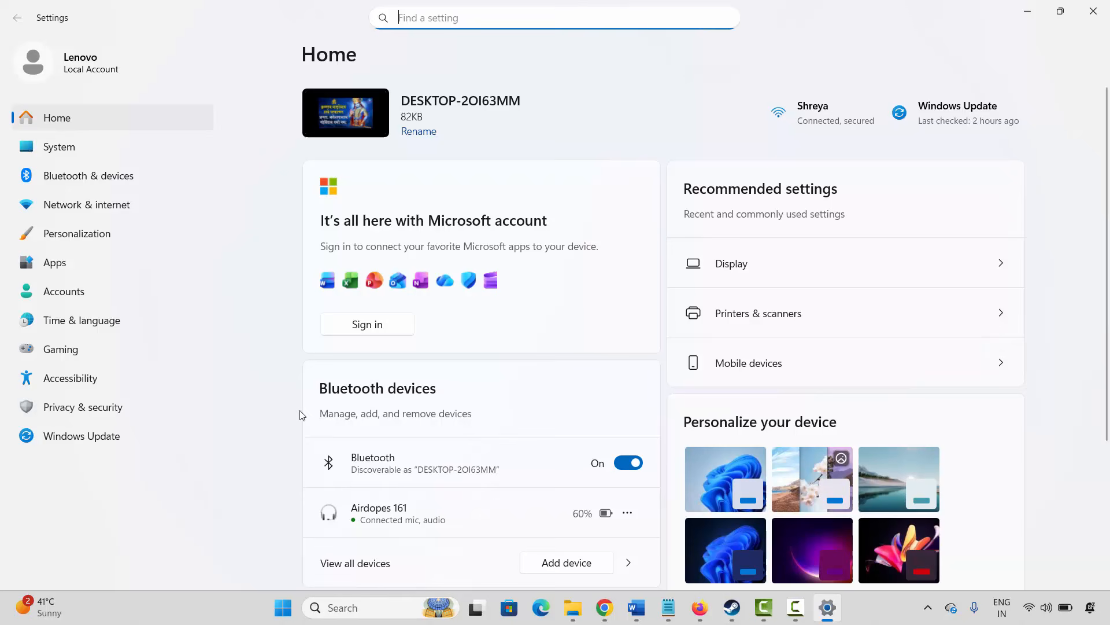
left_click(94, 443)
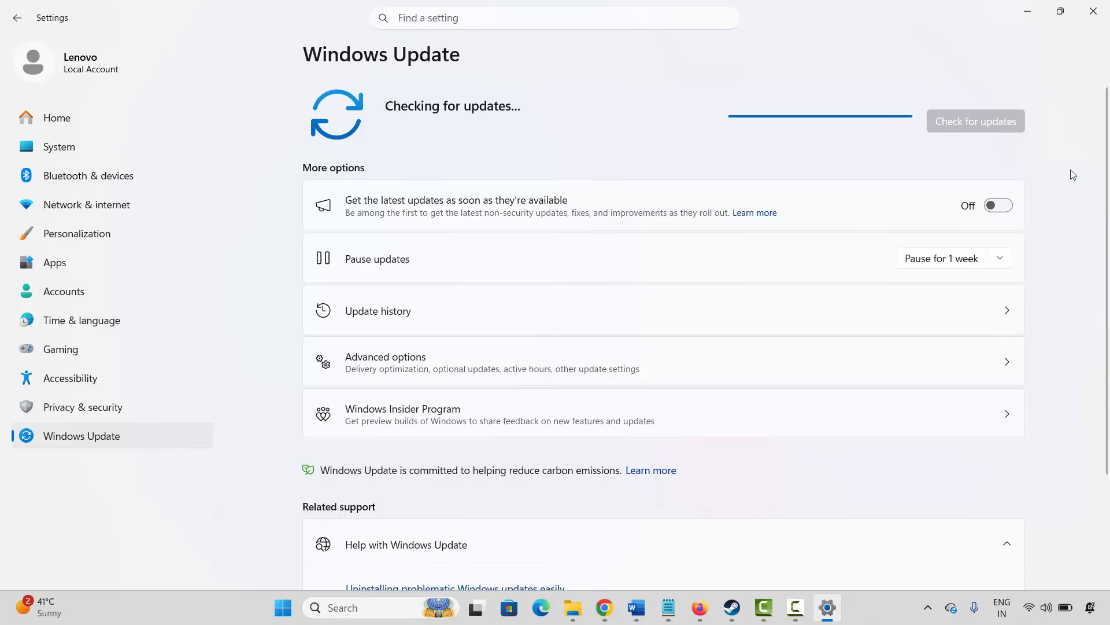
left_click(1093, 11)
Step: Read Method 16: Change Virtual Memory Settings and open the Virtual Memory dialog from the advanced system settings' Performance options
scroll(398, 449, "down", 3)
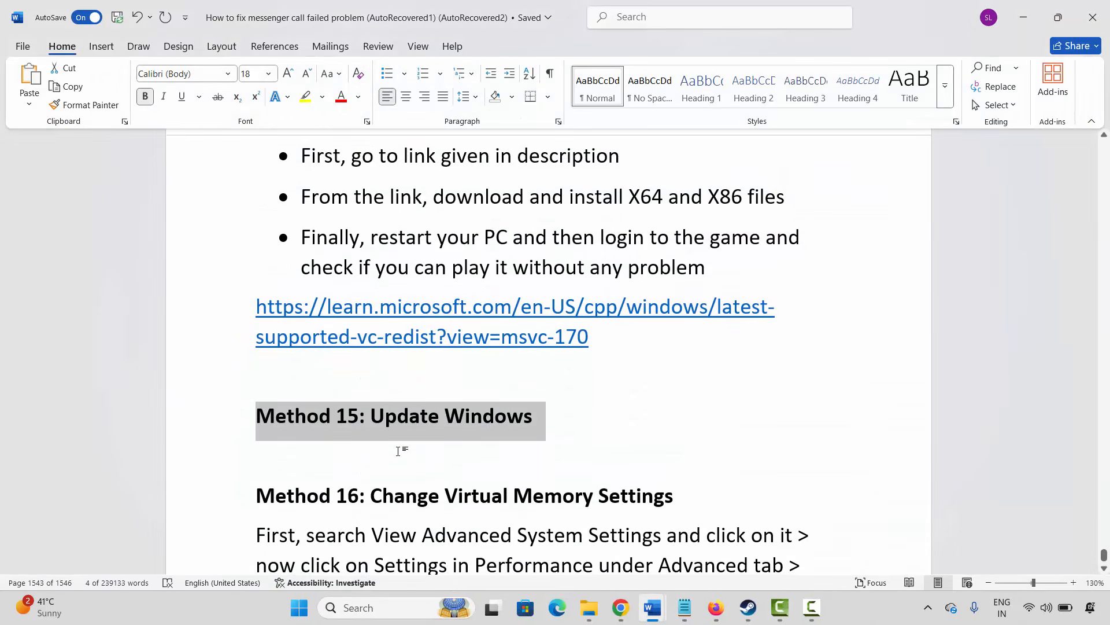
scroll(398, 457, "down", 2)
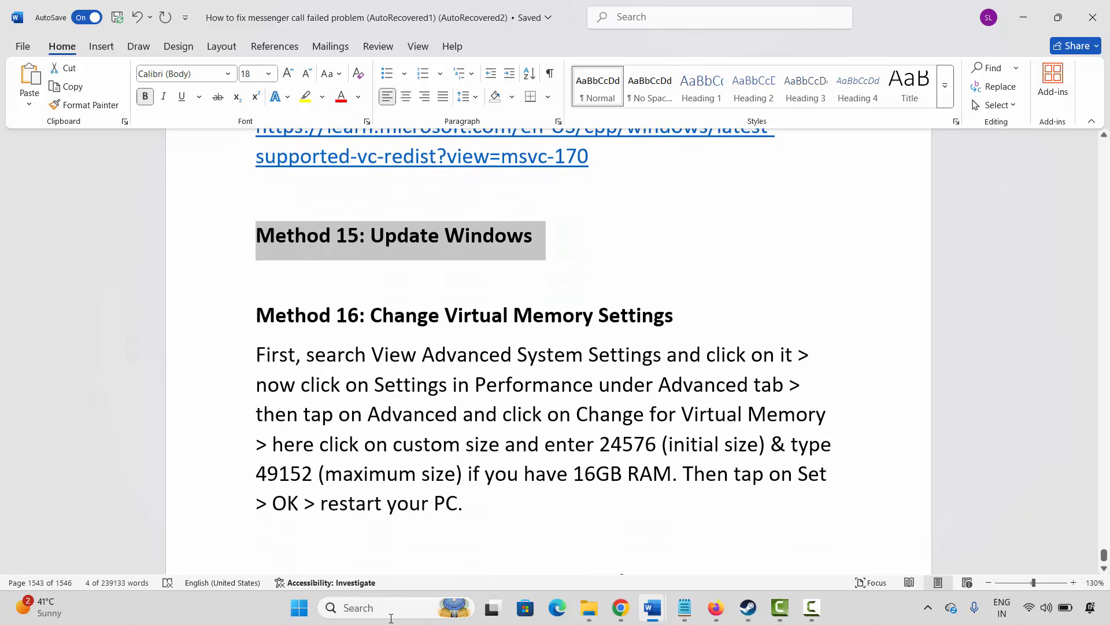
left_click(358, 605)
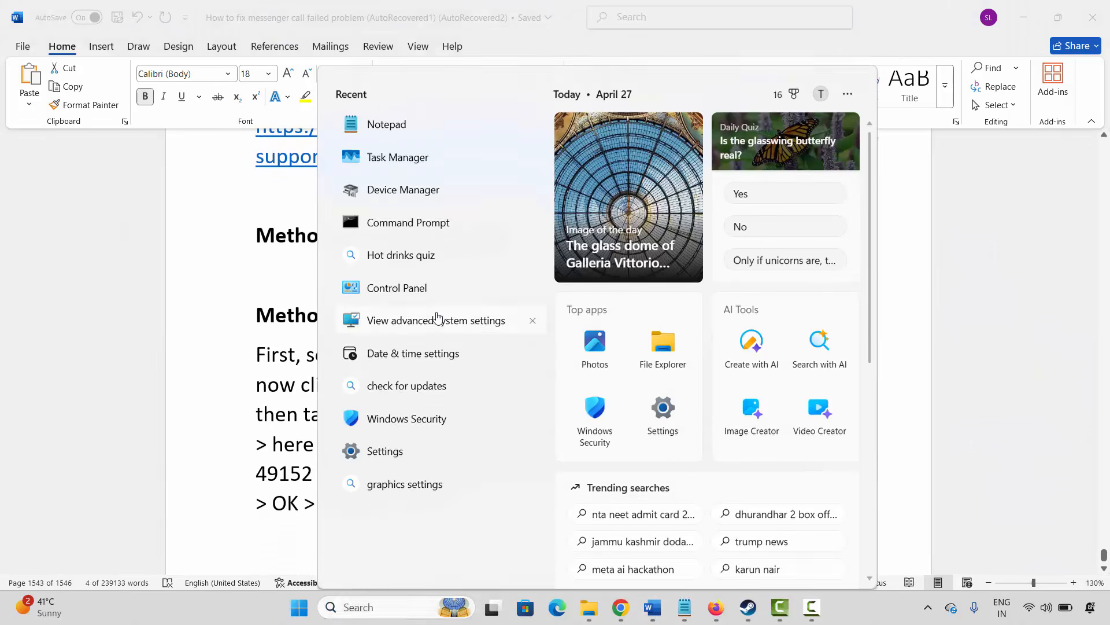
left_click(437, 317)
left_click(299, 149)
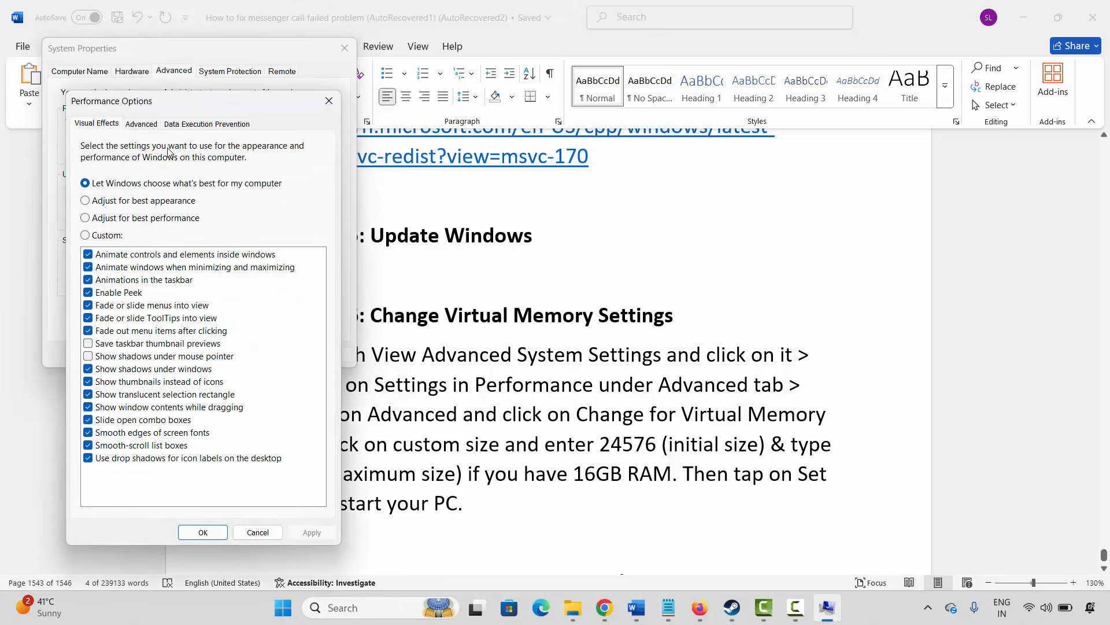
left_click(134, 124)
left_click(287, 321)
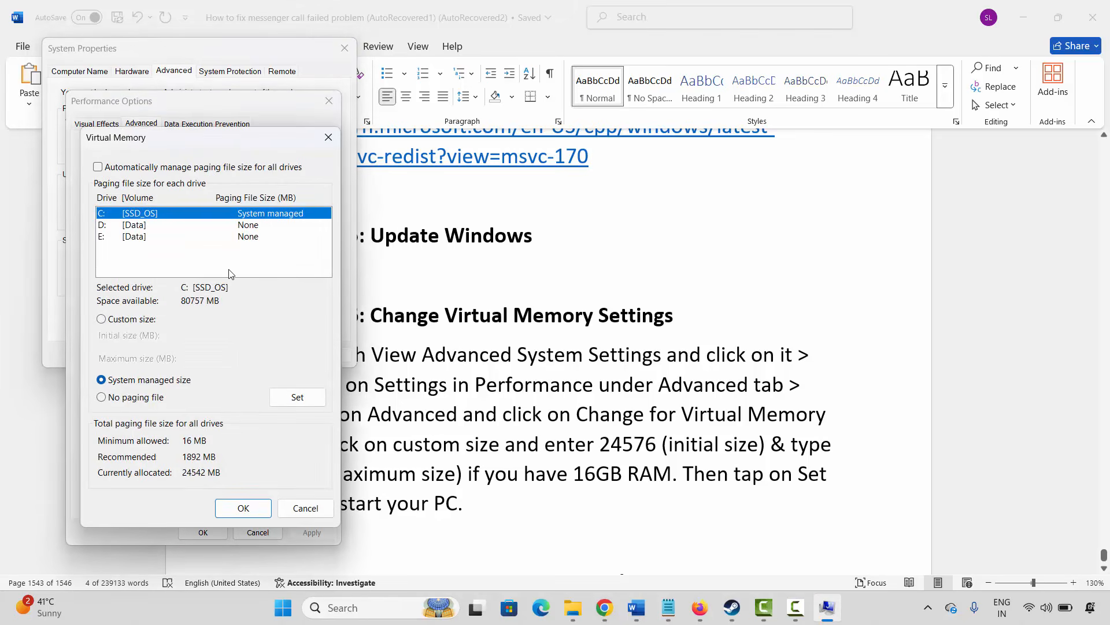
Step: Try a custom paging file for drive C: with 12288 MB initial and 24576 MB maximum size, cancel it, and close the system dialogs
left_click(117, 225)
left_click(119, 239)
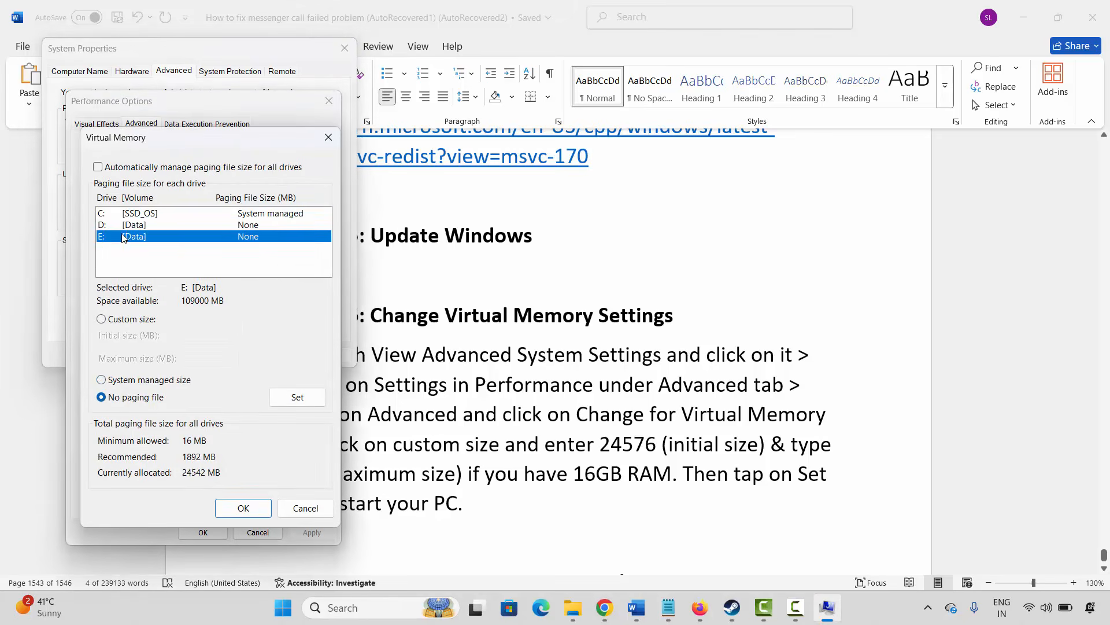
left_click(131, 216)
left_click(110, 323)
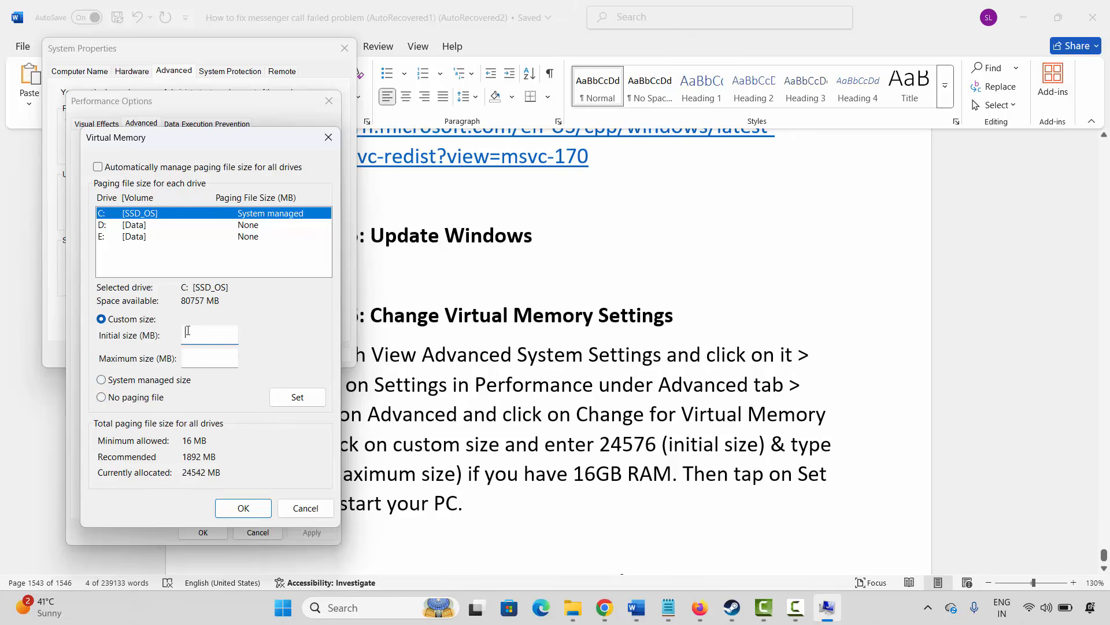
type("2288")
key("Tab")
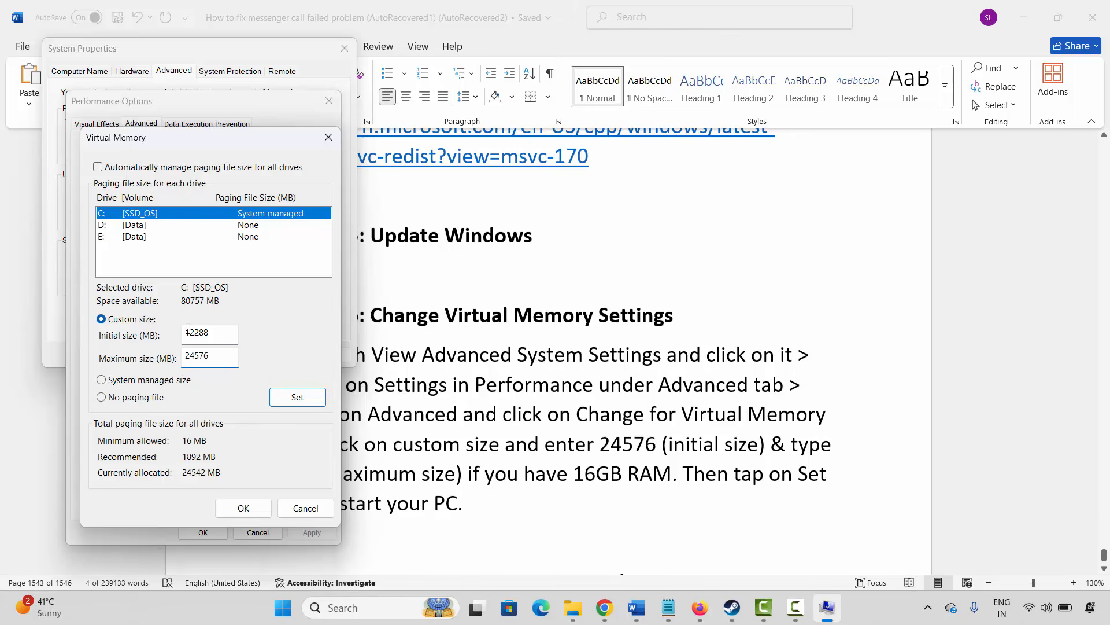
left_click(305, 508)
left_click(329, 101)
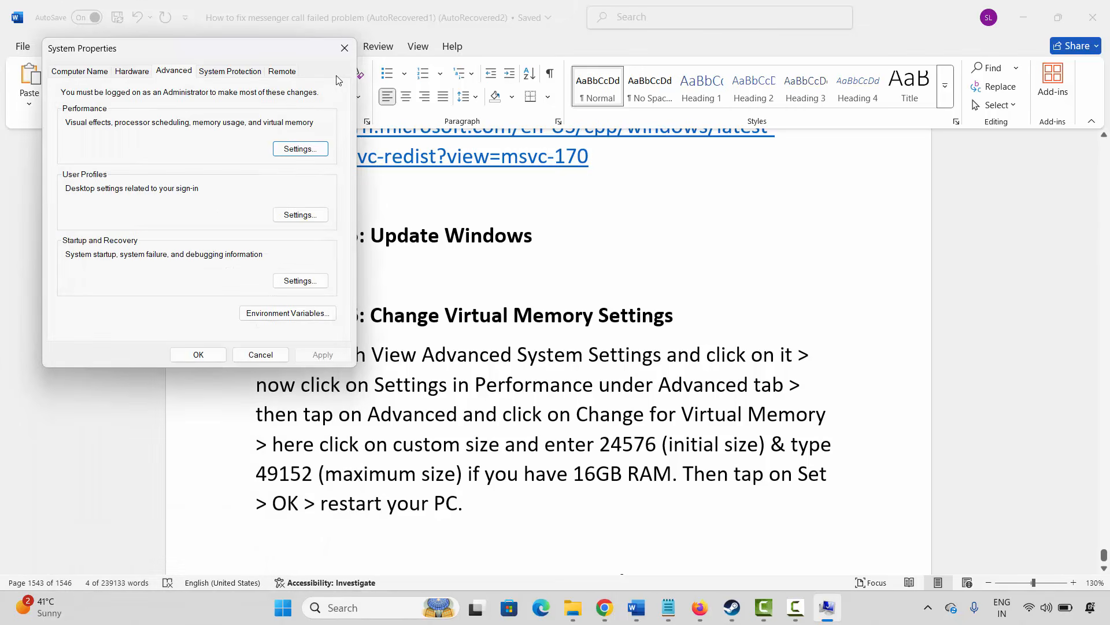
left_click(344, 49)
Step: Read the opening instructions of Method 17: Disable Antivirus Program/Firewall in the Word document
scroll(367, 366, "down", 3)
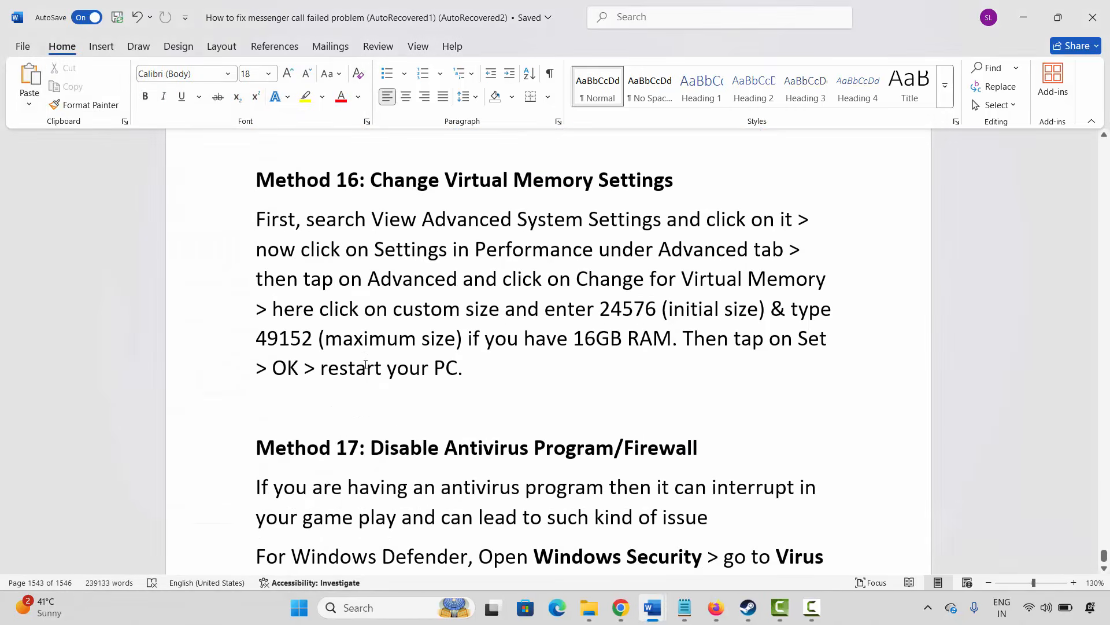
scroll(366, 366, "down", 1)
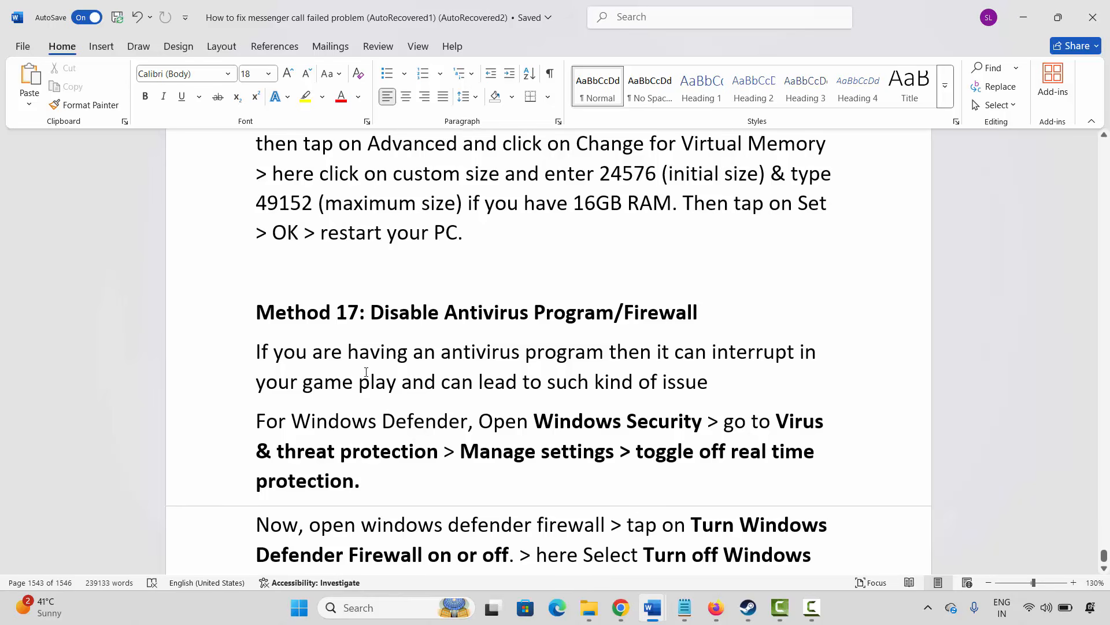
scroll(367, 372, "down", 1)
left_click_drag(371, 312, 637, 337)
left_click(459, 345)
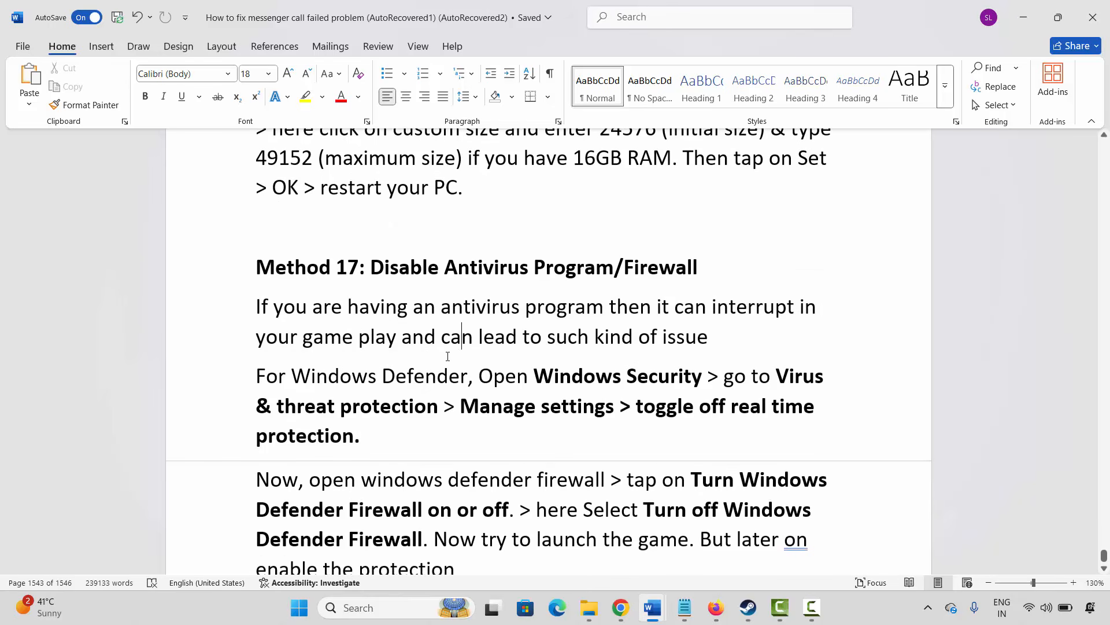
Step: Open the real-time protection setting under Virus & threat protection in Windows Security, and close the window
left_click(370, 614)
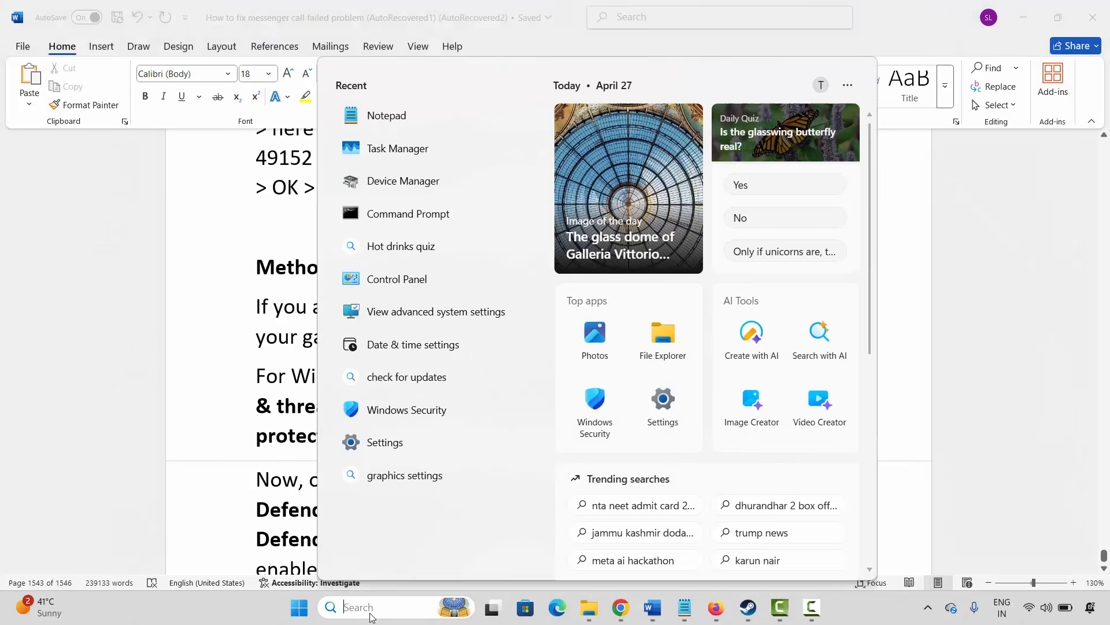
left_click(386, 410)
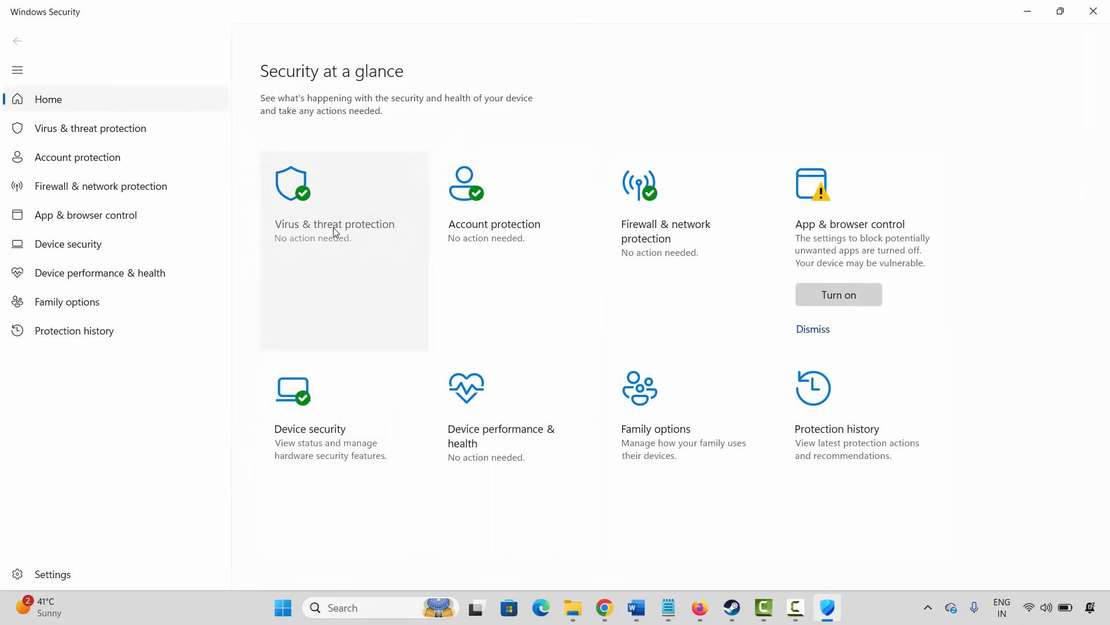
left_click(324, 280)
scroll(292, 409, "down", 8)
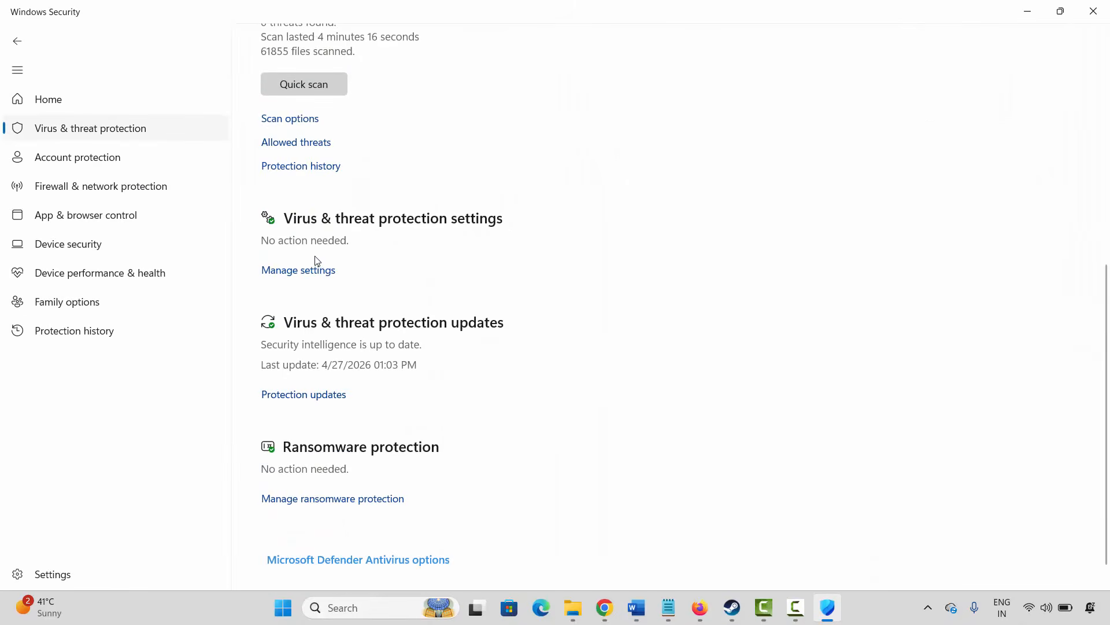
scroll(314, 263, "up", 4)
left_click(298, 497)
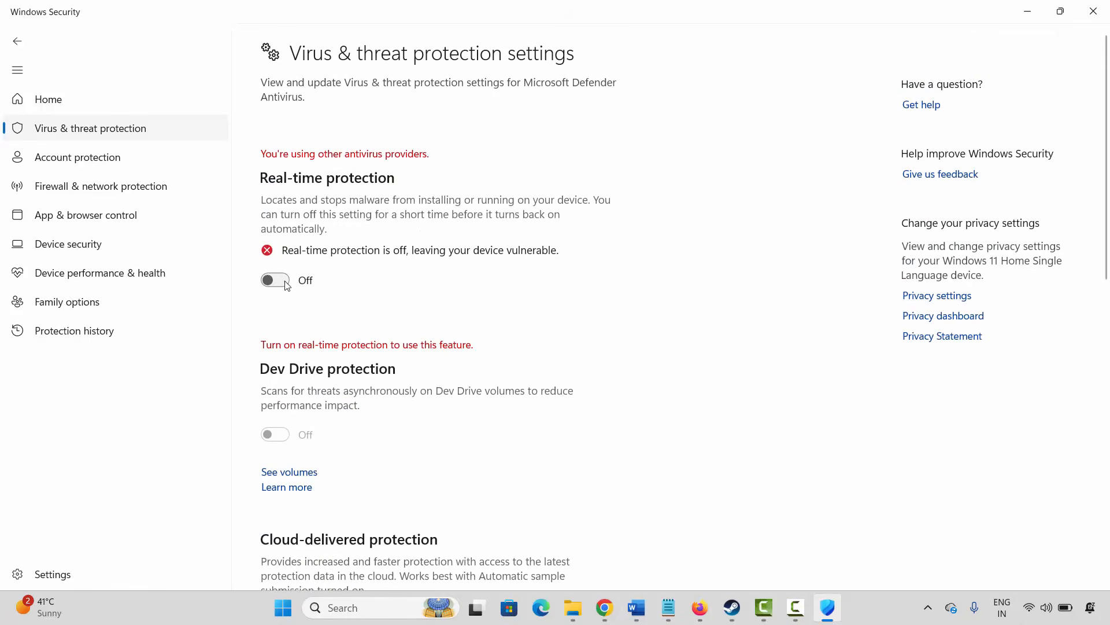
left_click(1093, 11)
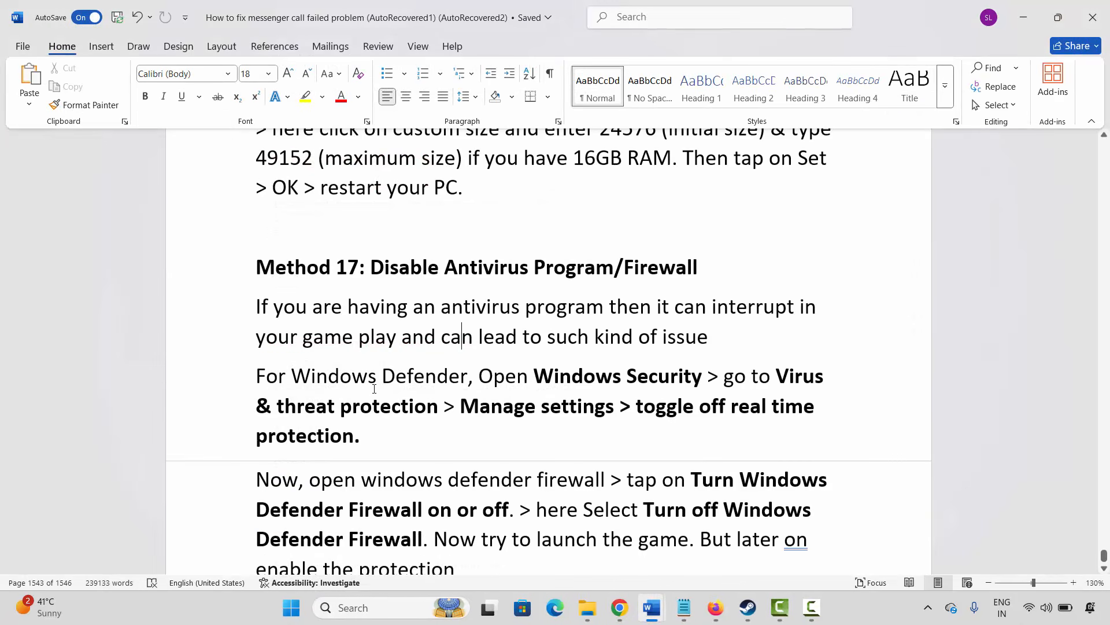
Step: Open the Windows Defender Firewall on/off settings for private and public networks from Control Panel
scroll(370, 439, "down", 1)
left_click(361, 616)
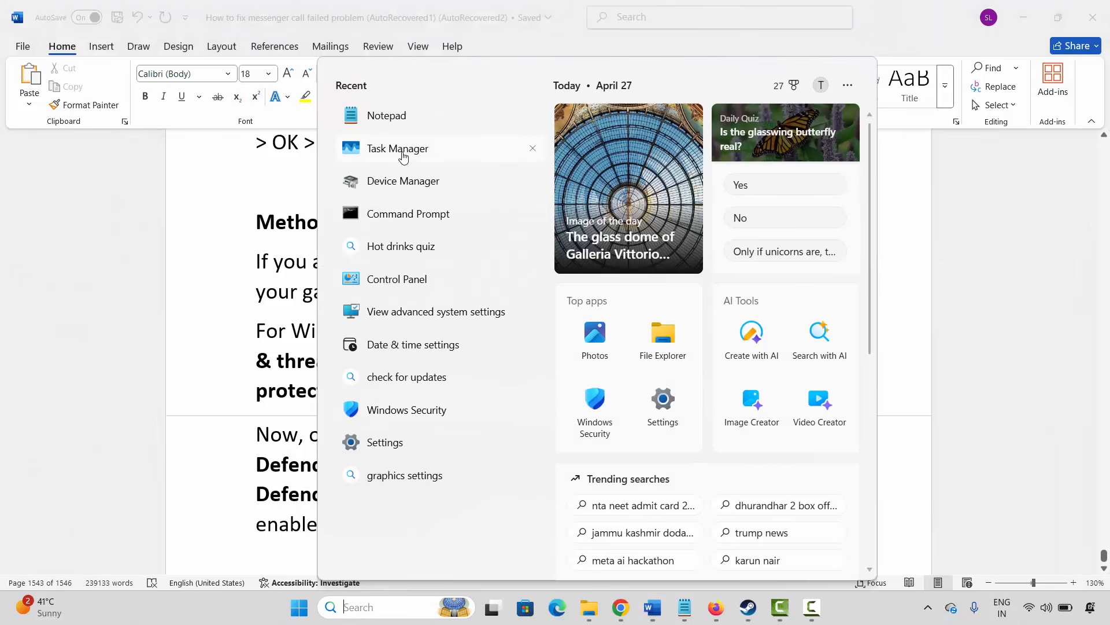
left_click(410, 283)
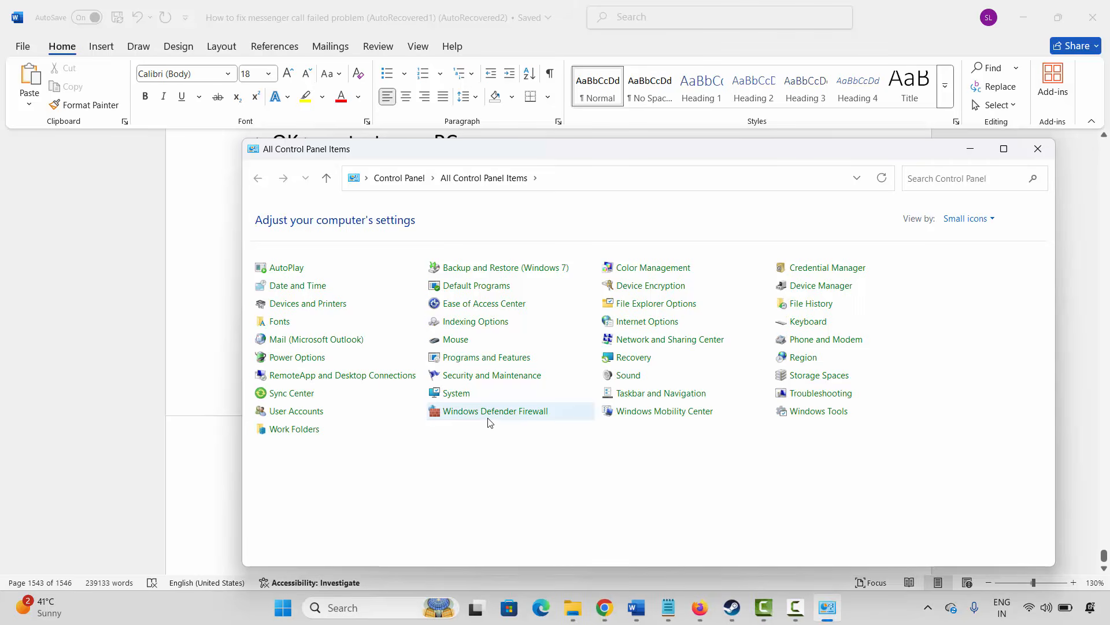
left_click(489, 415)
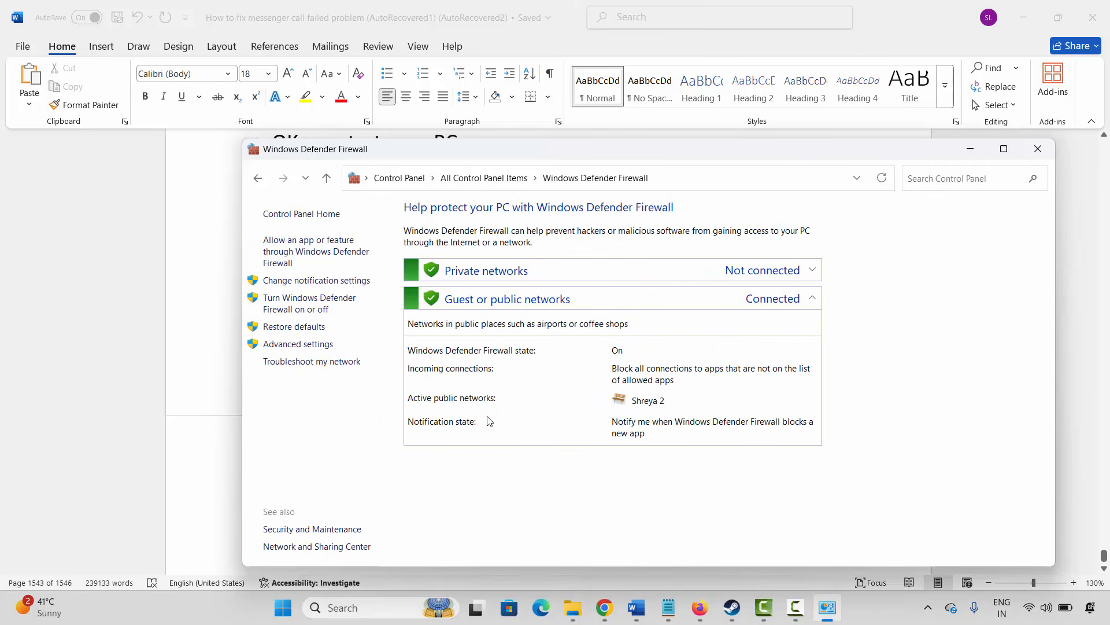
left_click(306, 313)
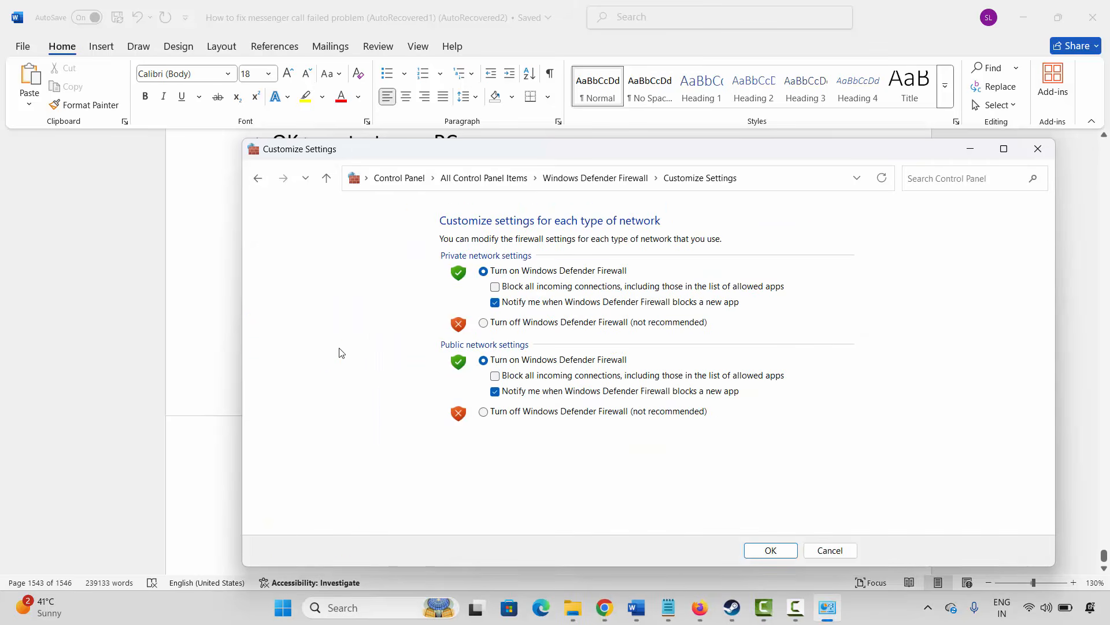
Step: Select turning the firewall off for private and public networks, switch both back on, cancel the changes, and close Control Panel
left_click(484, 325)
left_click(486, 413)
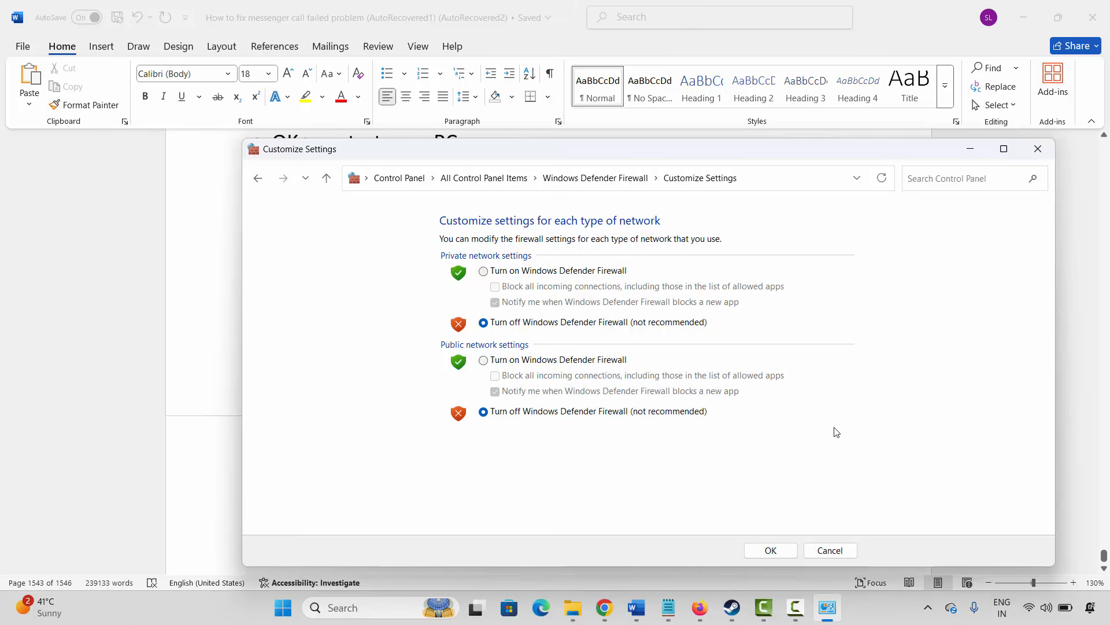
left_click(484, 272)
left_click(484, 361)
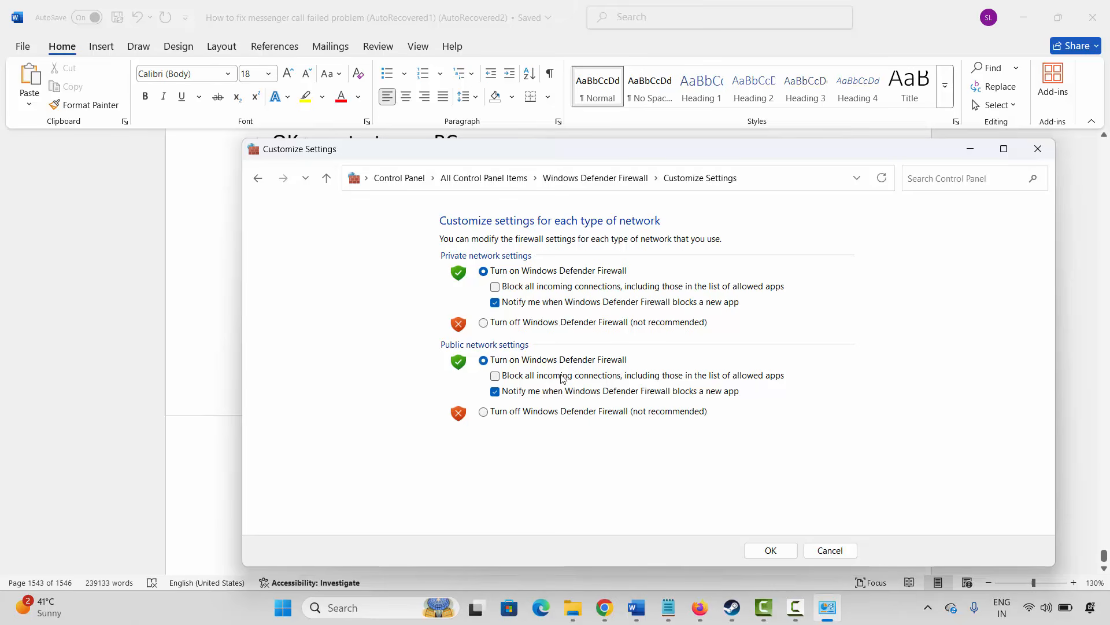
left_click(830, 550)
left_click(1038, 149)
Step: Check the Method 18 heading in Word, search Windows Settings for "graphic", and open the Graphics settings page
left_click(441, 405)
scroll(441, 404, "down", 3)
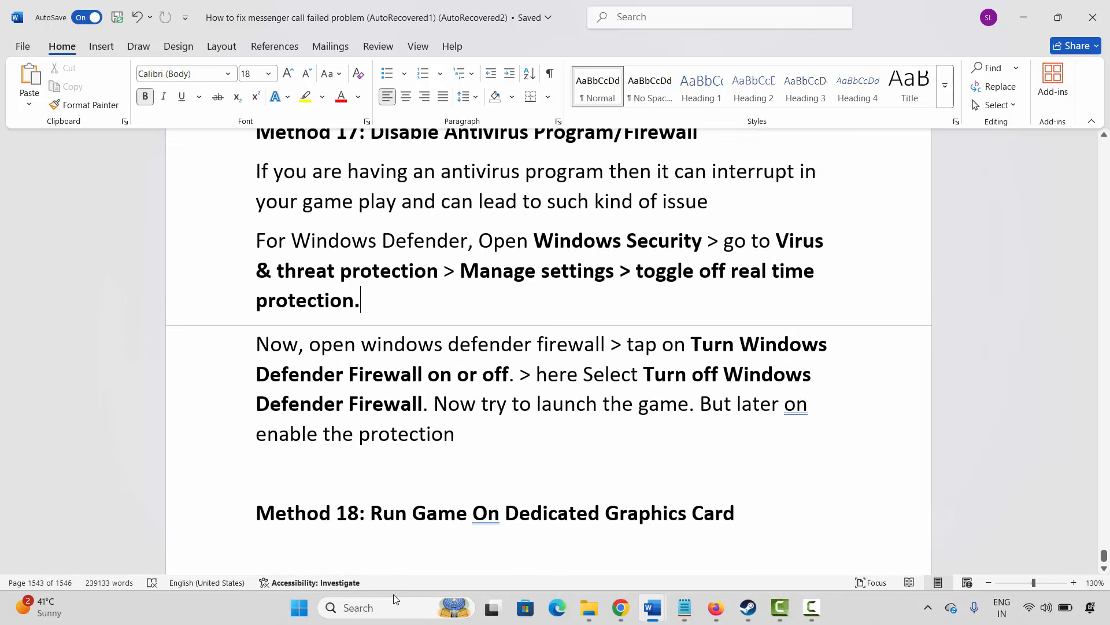
left_click(396, 602)
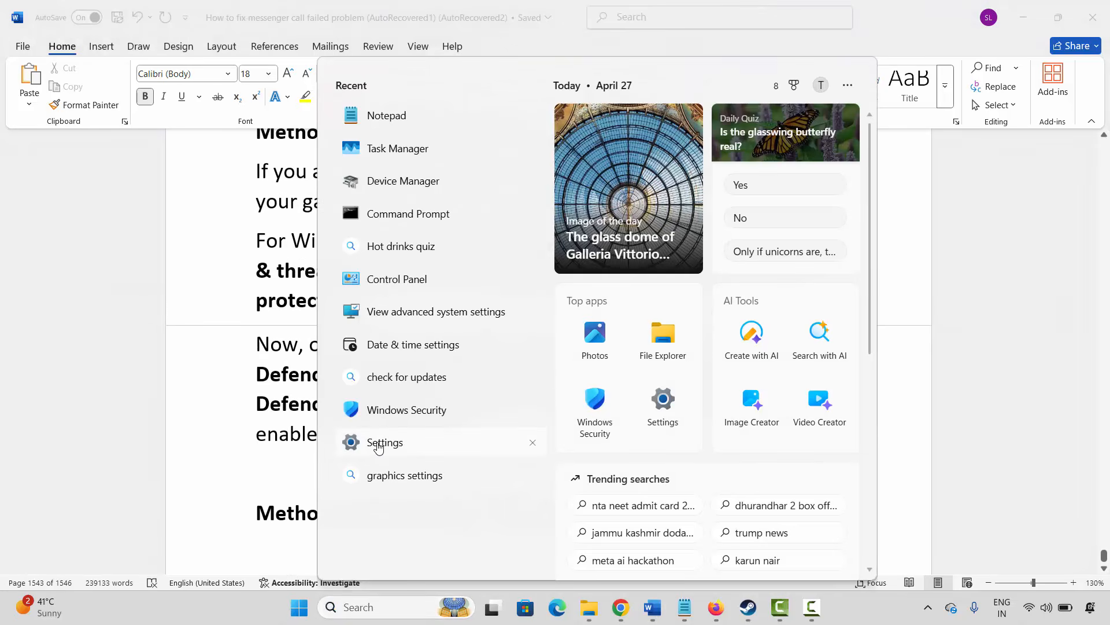
left_click(379, 445)
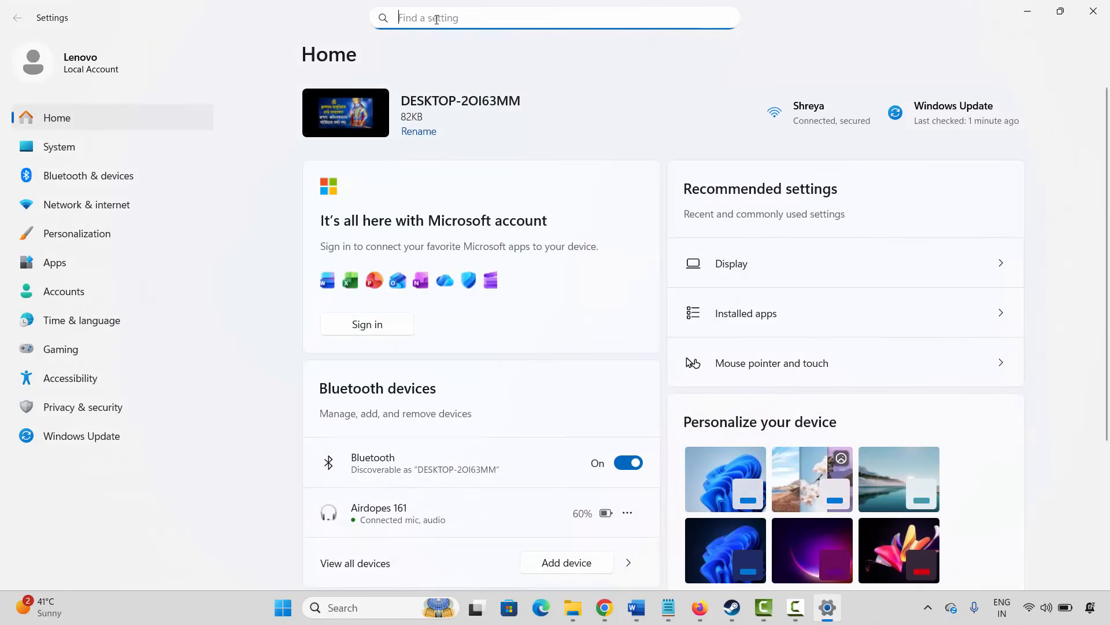
type("graphic")
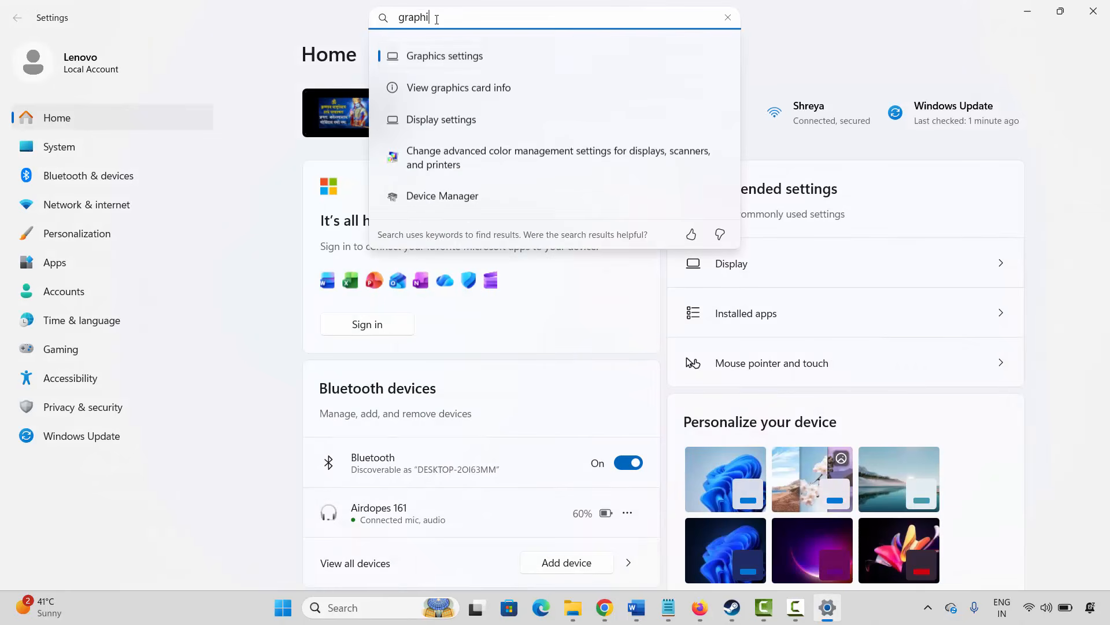
left_click(473, 55)
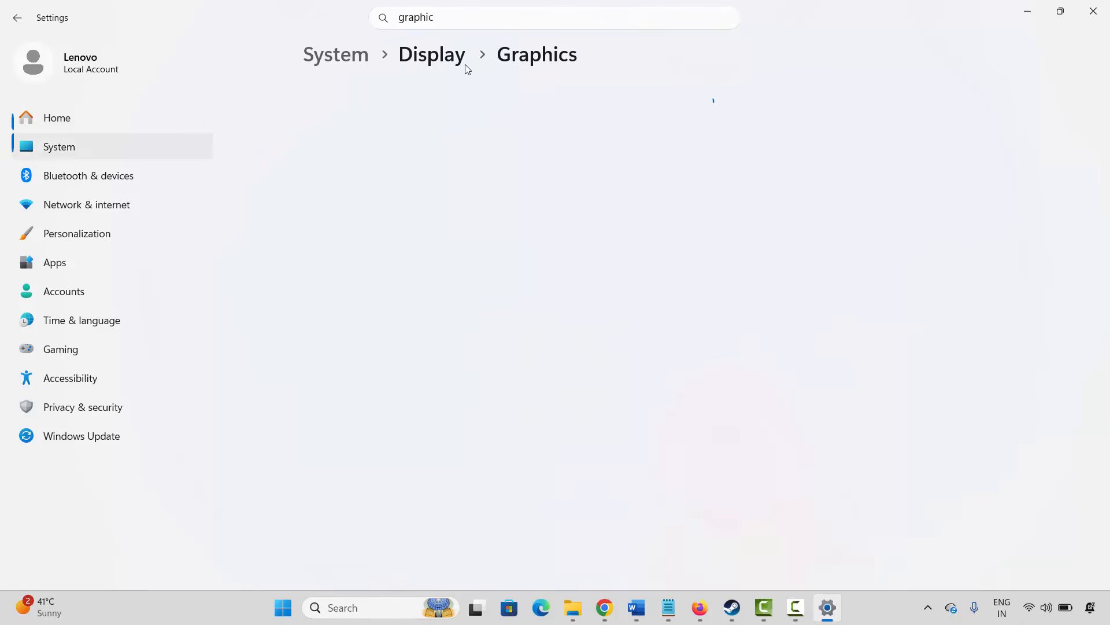
Step: Choose stalcraftw from the bin folder as a desktop app for the custom graphics settings
scroll(775, 463, "down", 3)
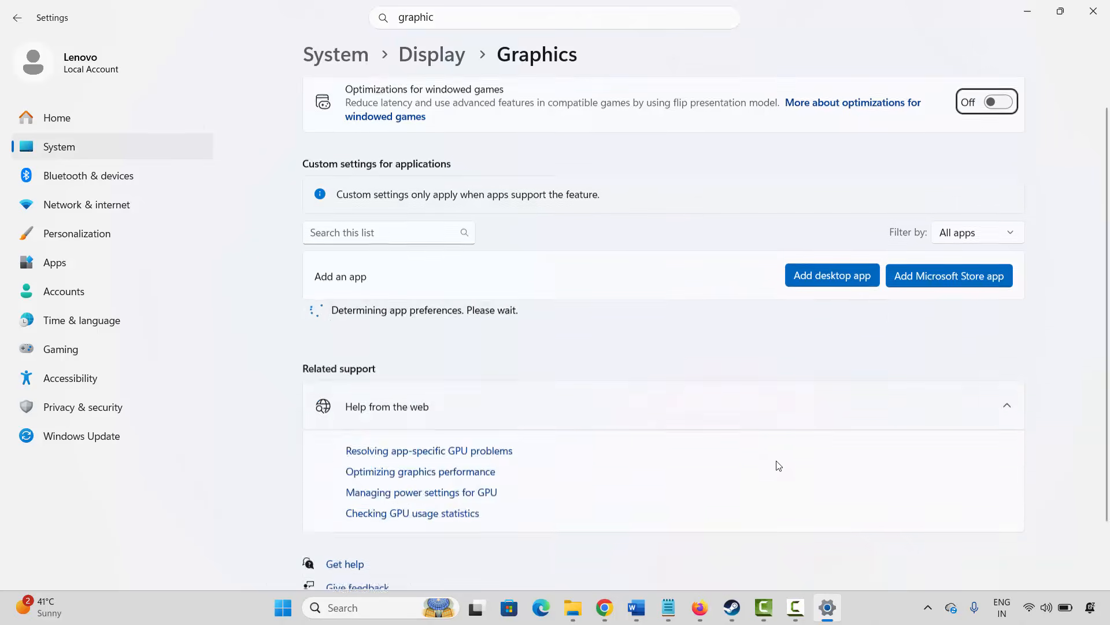
scroll(845, 273, "up", 1)
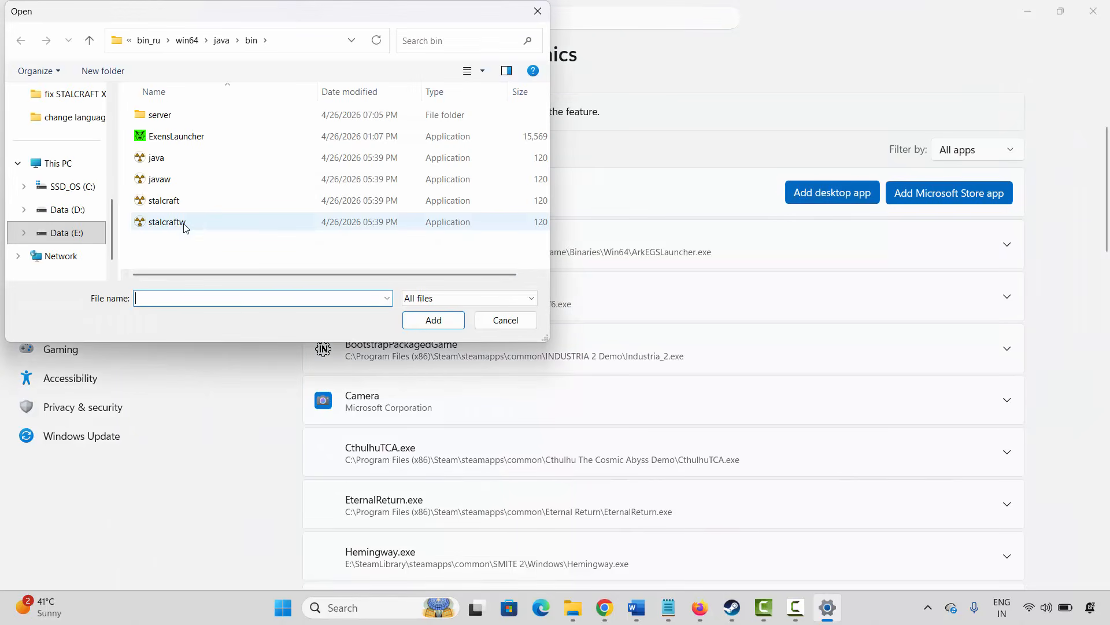
double_click(184, 227)
Step: Set the GPU preference of skate. to High Performance (Intel(R) UHD Graphics) in the custom app settings, and close Settings
scroll(658, 409, "down", 3)
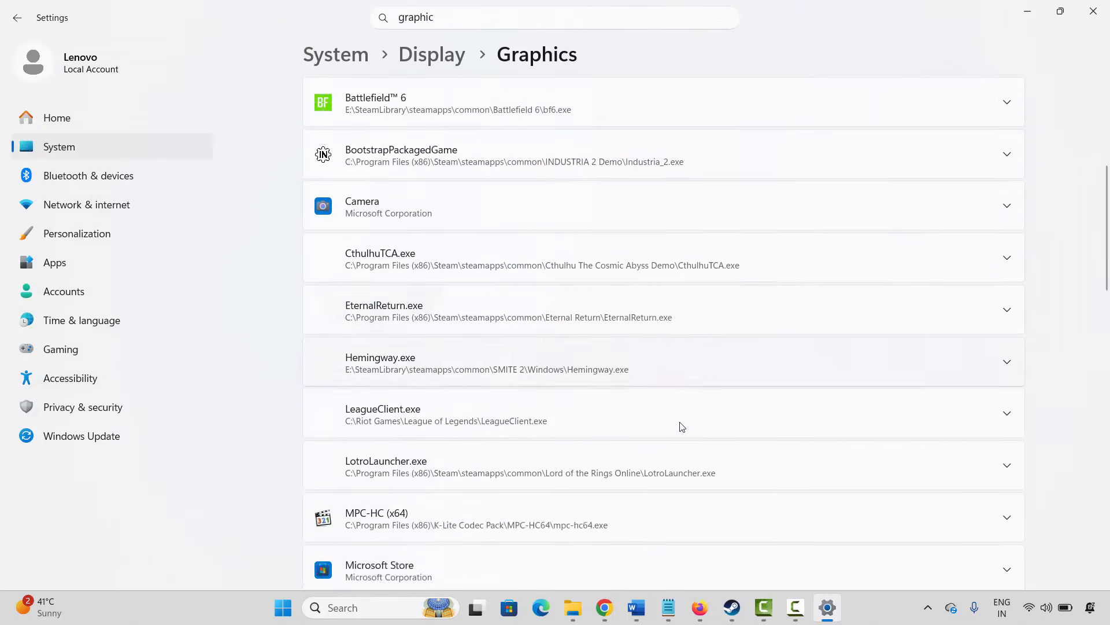
scroll(681, 427, "down", 10)
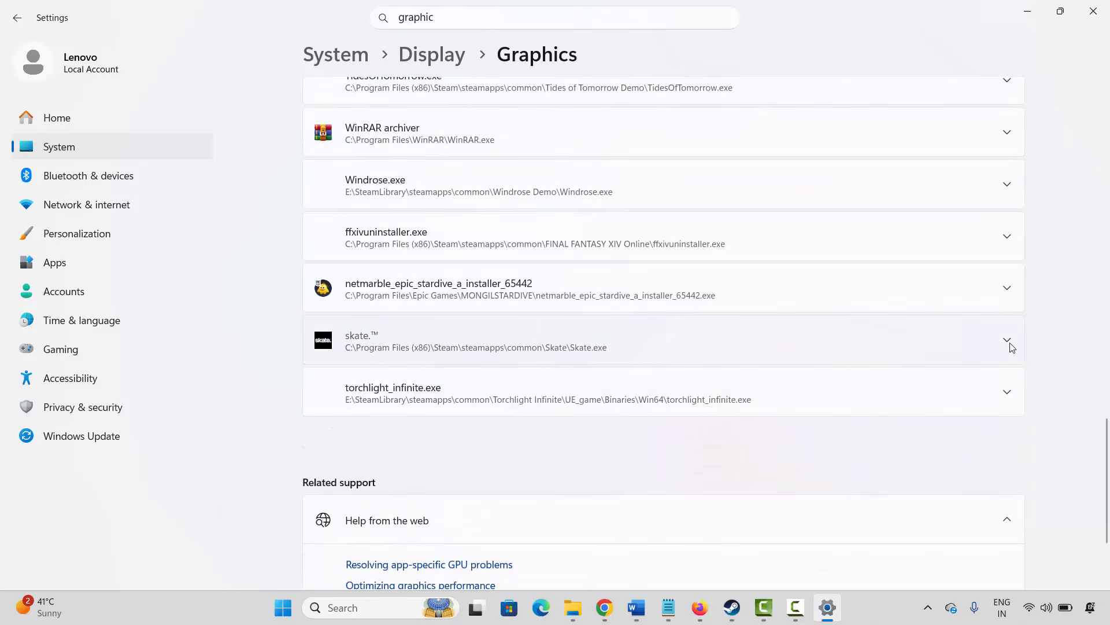
left_click(1012, 347)
left_click(843, 417)
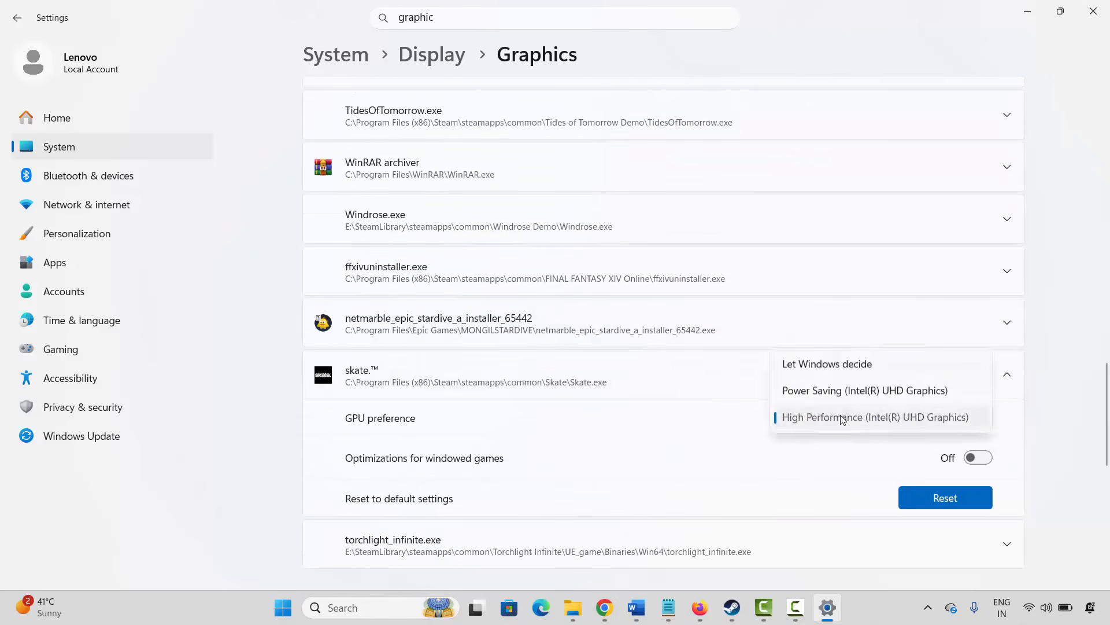
left_click(843, 417)
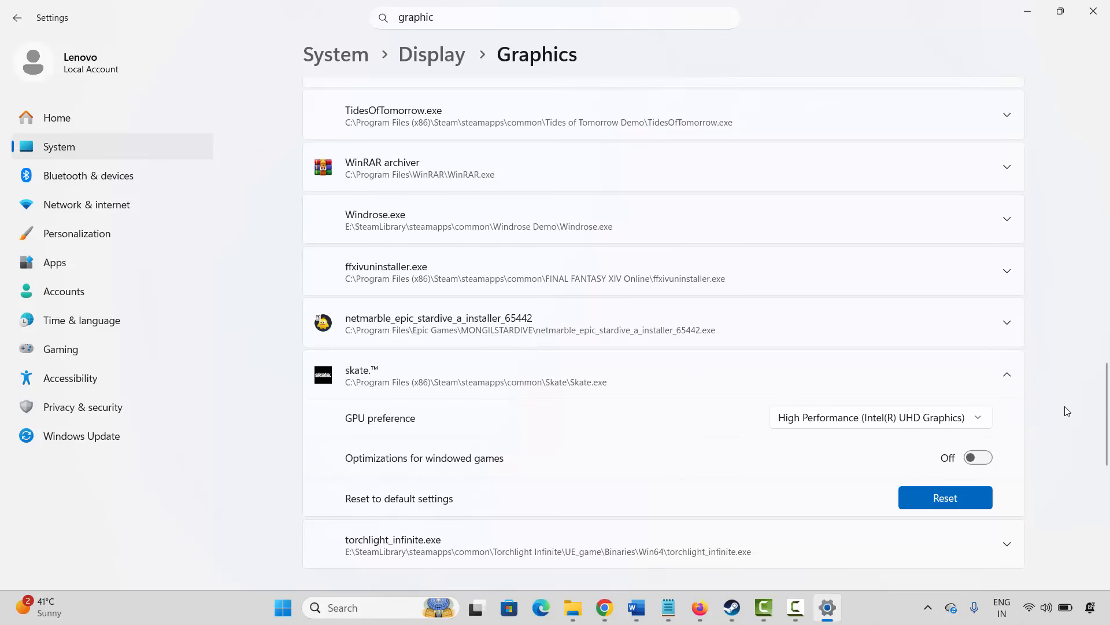
left_click(1093, 11)
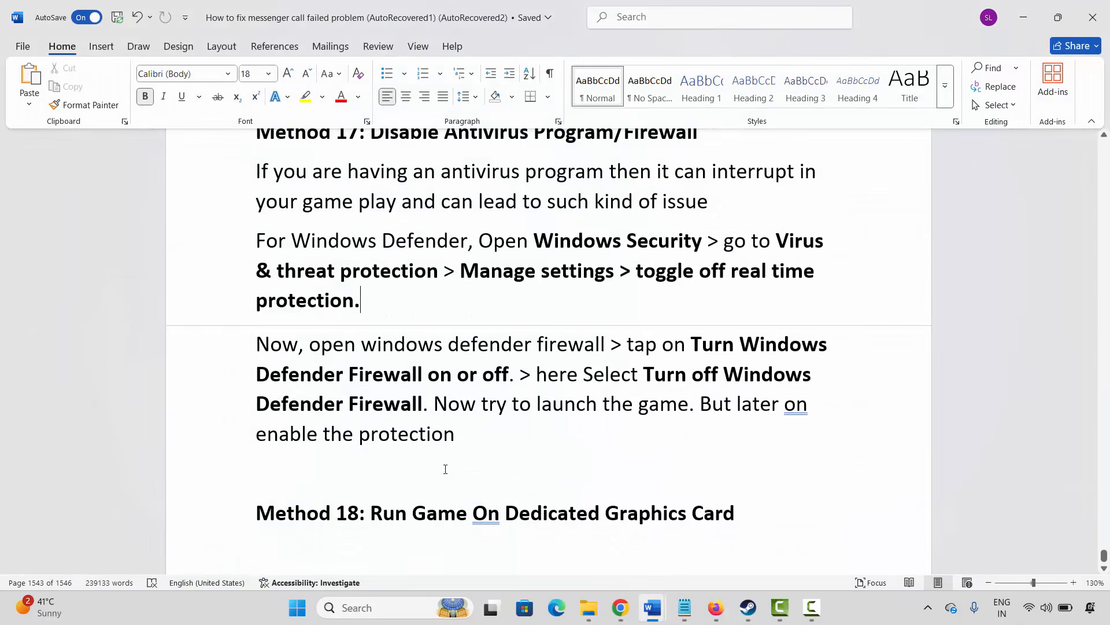
Step: Switch to Steam, open the uninstall confirmation for skate. from the game library, and cancel it
scroll(452, 478, "down", 2)
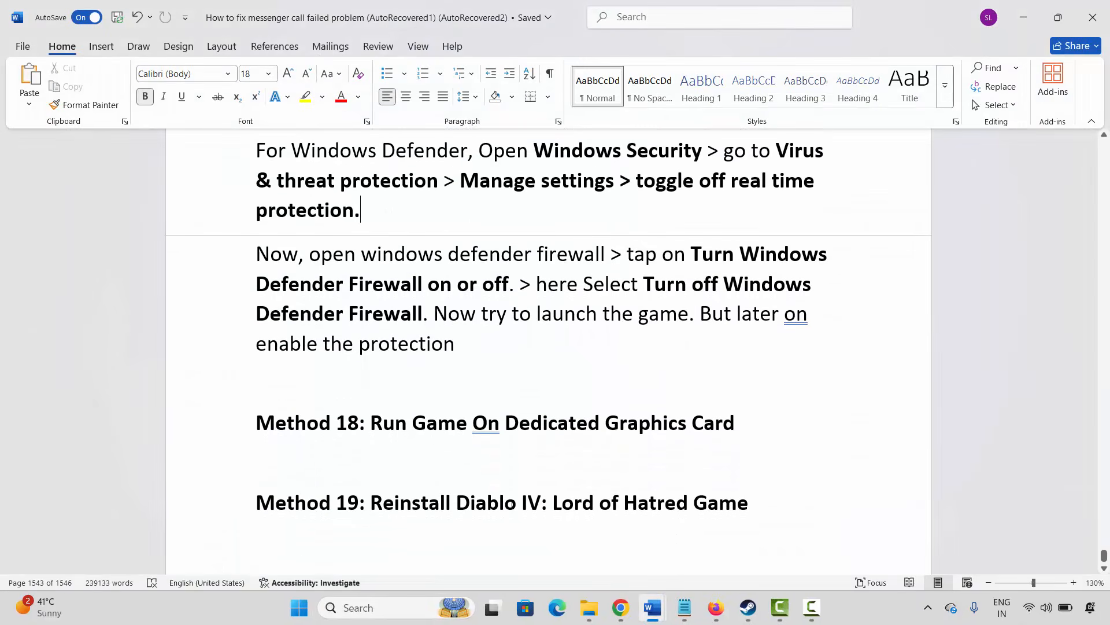
left_click(746, 606)
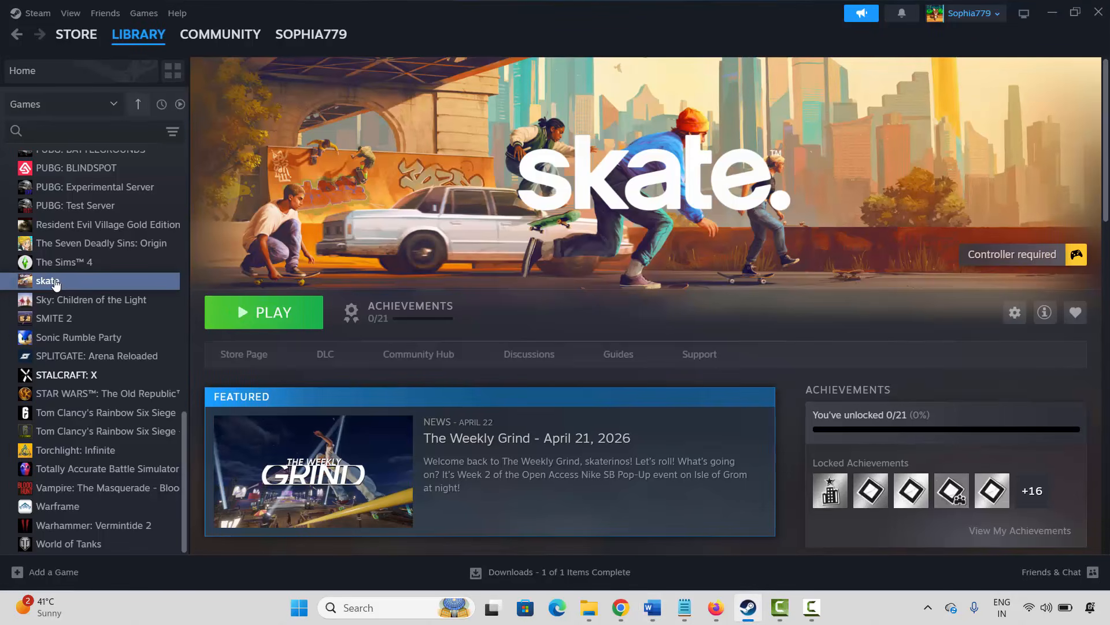
right_click(55, 284)
mouse_move(103, 375)
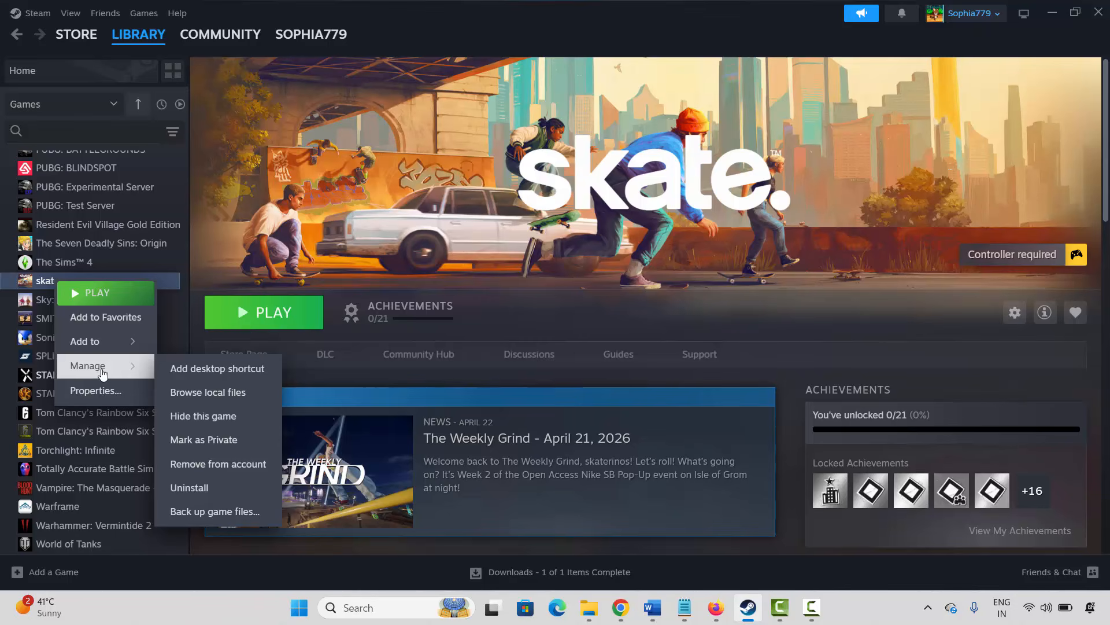
left_click(204, 488)
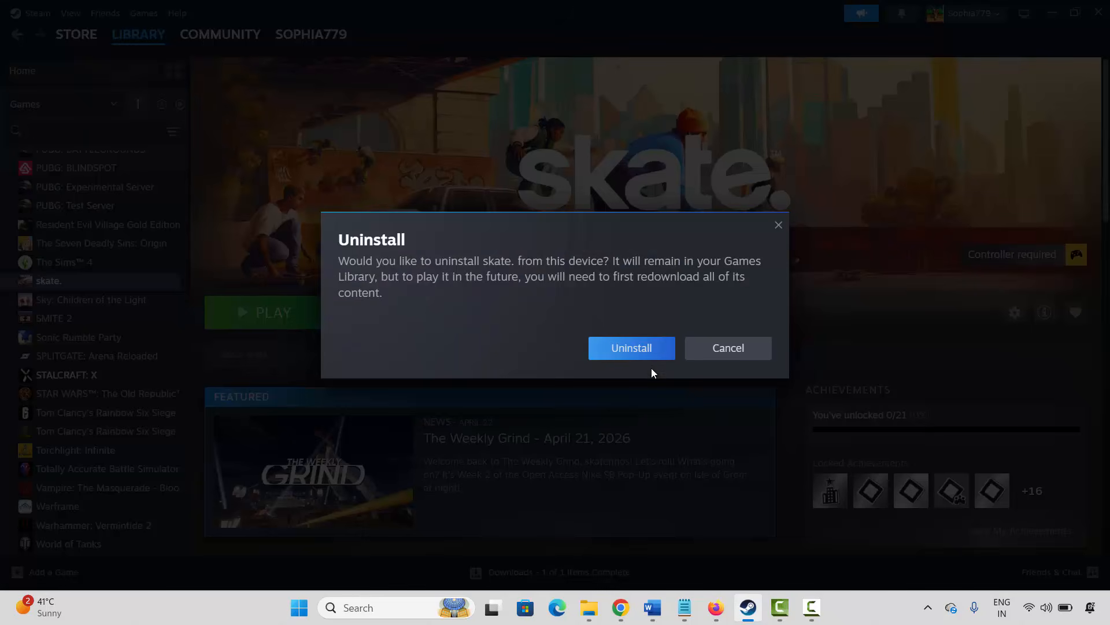
left_click(720, 352)
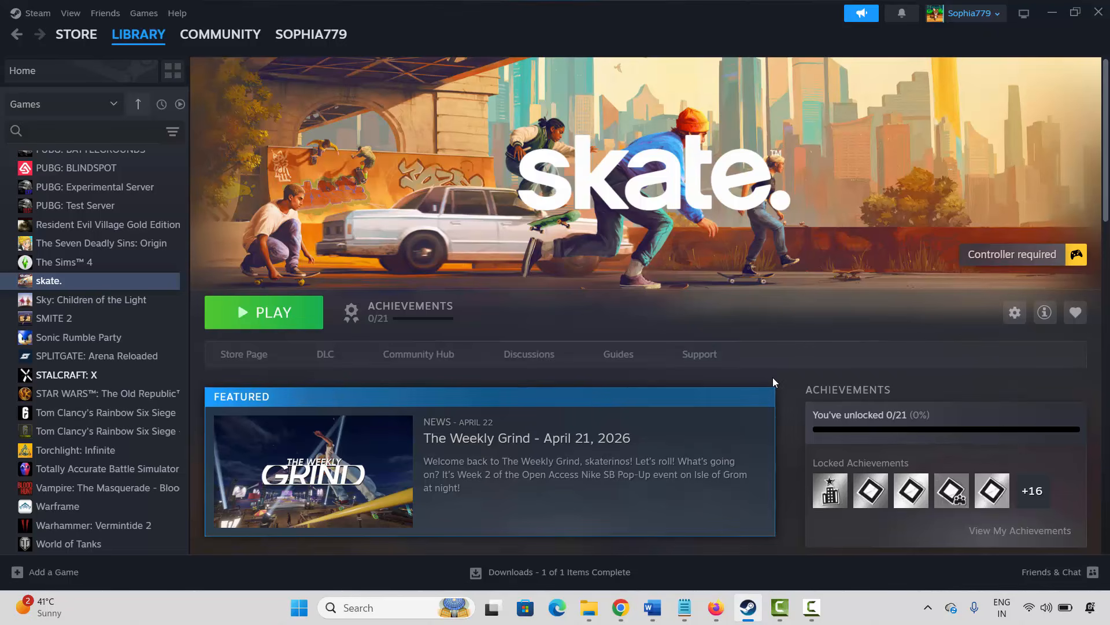
Step: Return to the Word document and highlight the game title in the Method 19: Reinstall heading, then clear the selection
left_click(748, 610)
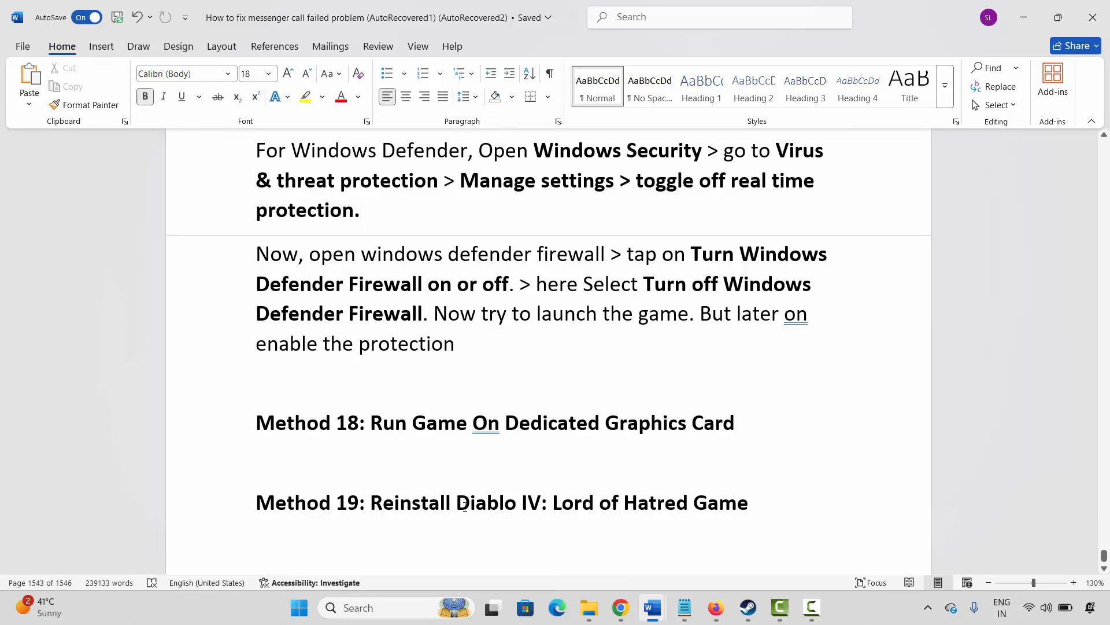
left_click_drag(469, 502, 641, 512)
left_click(574, 511)
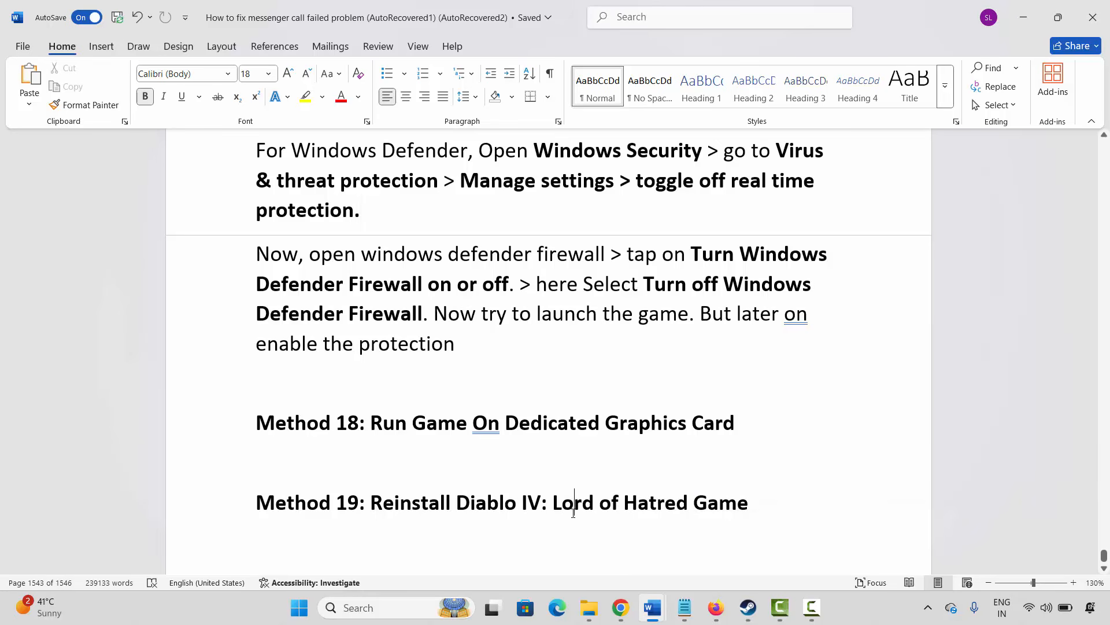